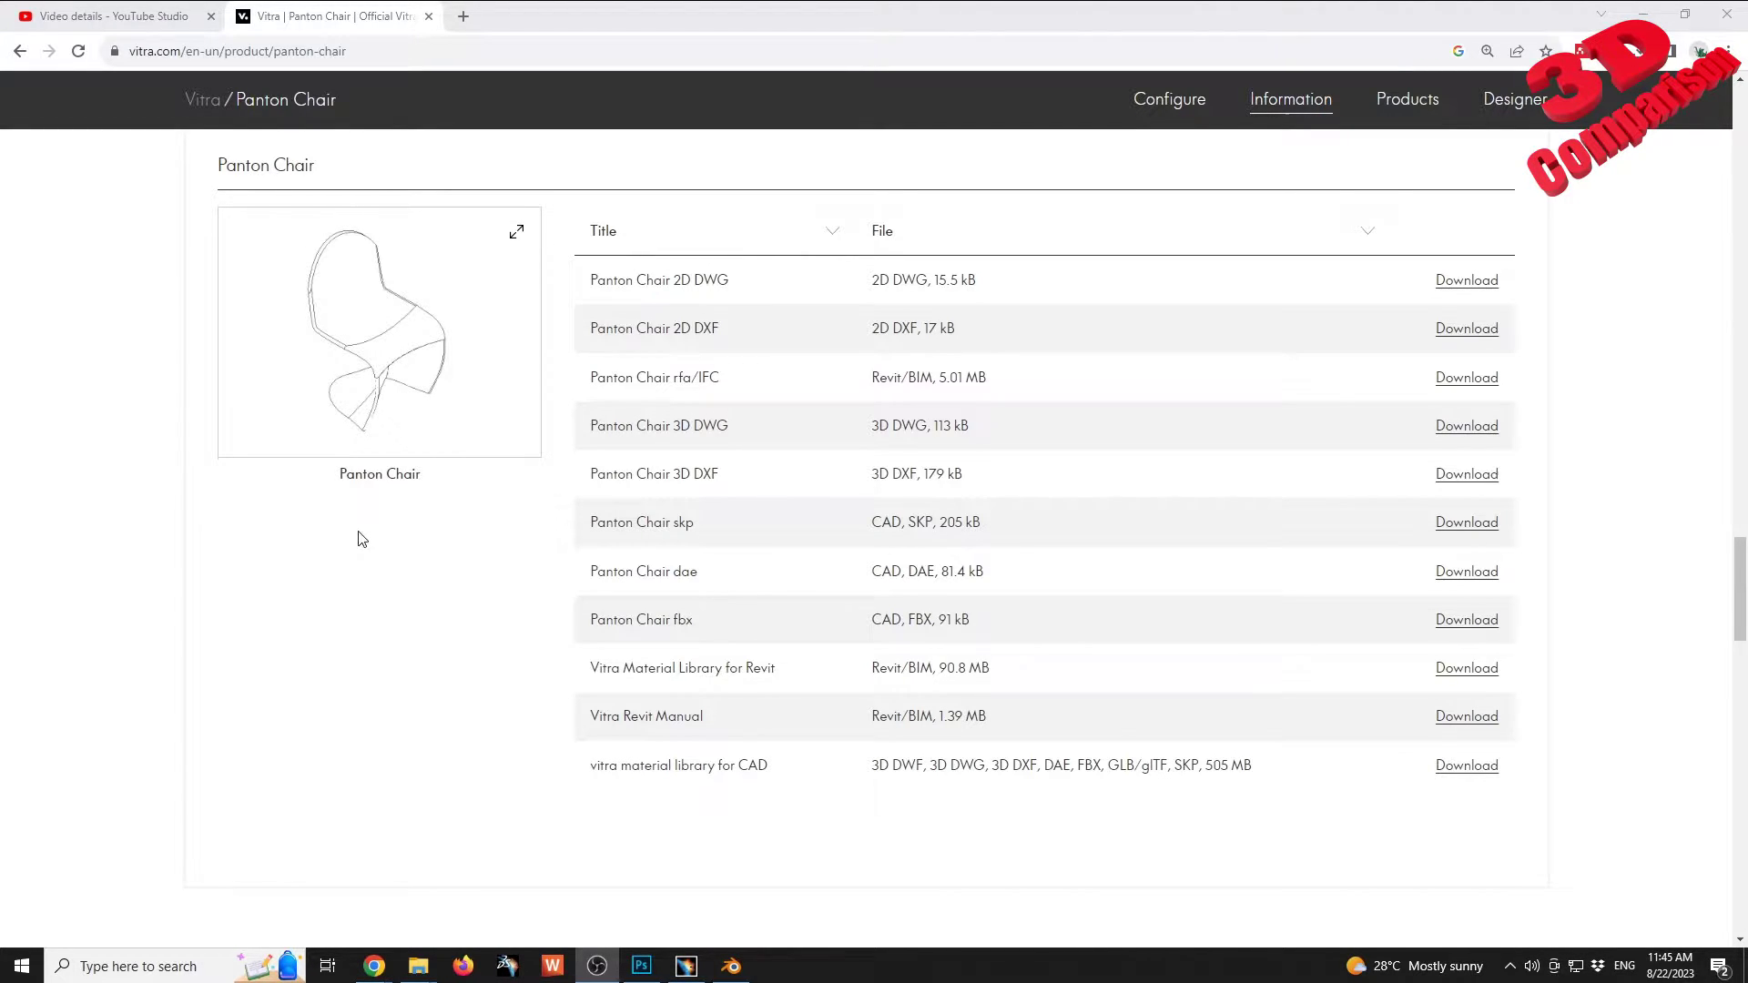
# Step: Return to the Vitra Panton Chair page and scroll down to its CAD data list
pyautogui.scroll(3, 361, 539)
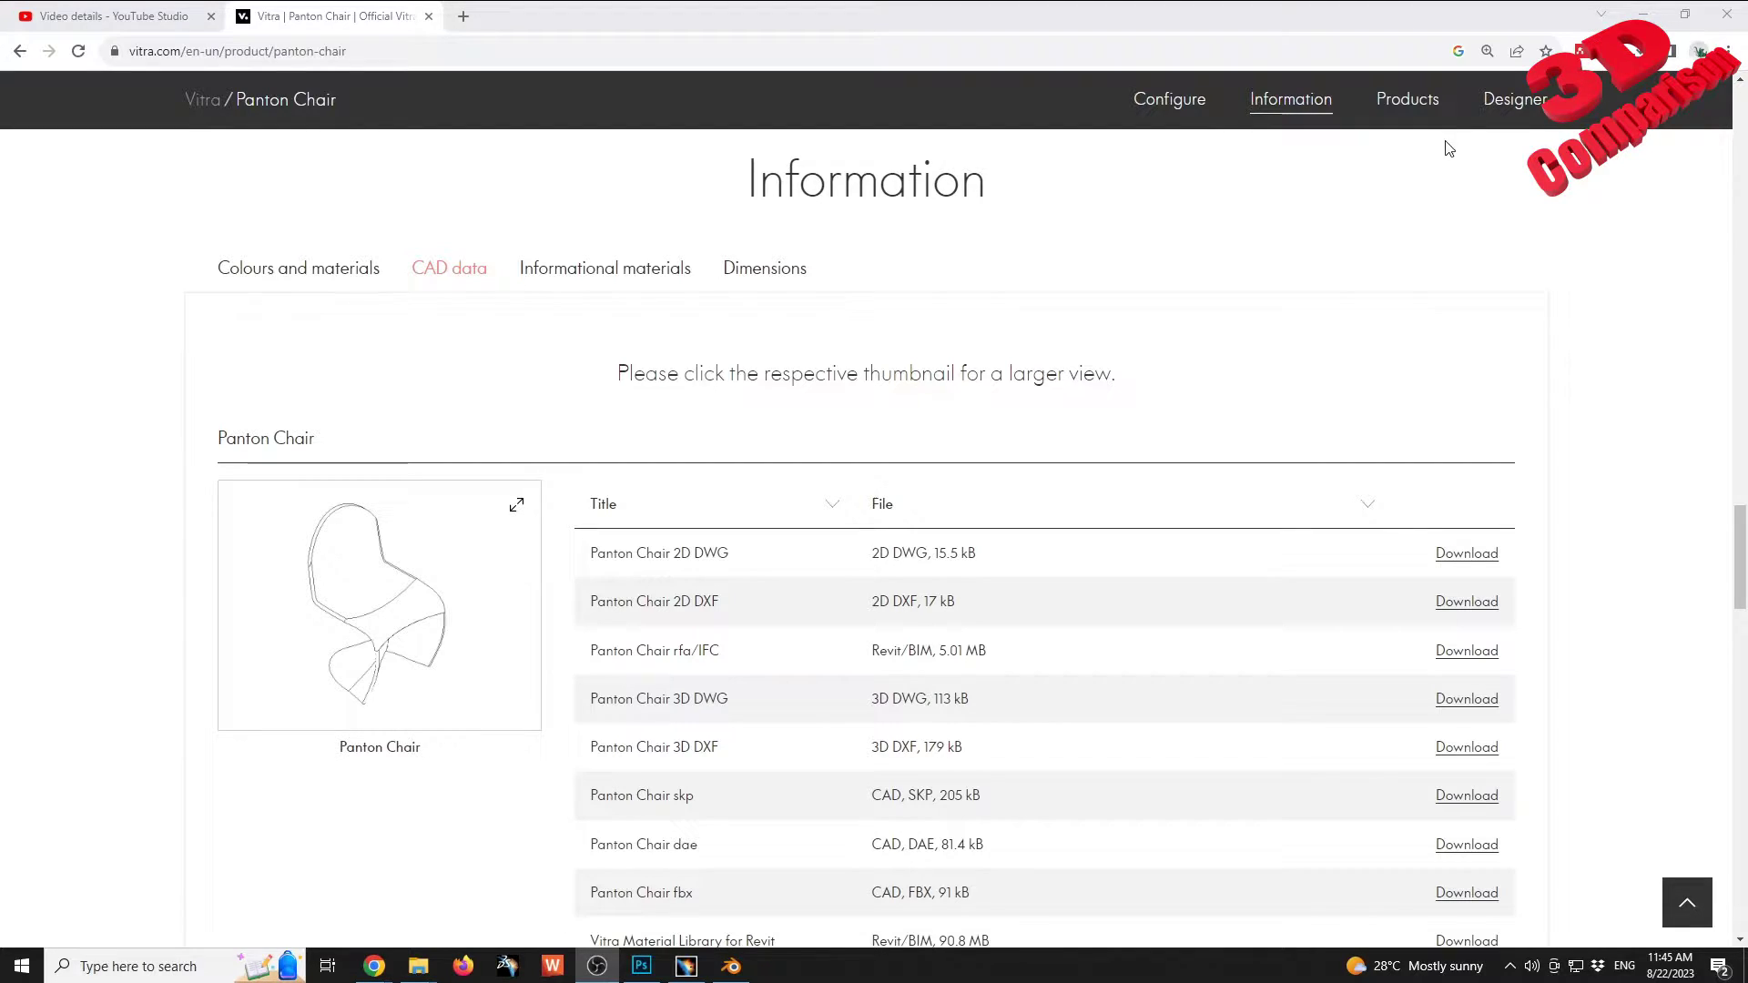
pyautogui.click(119, 16)
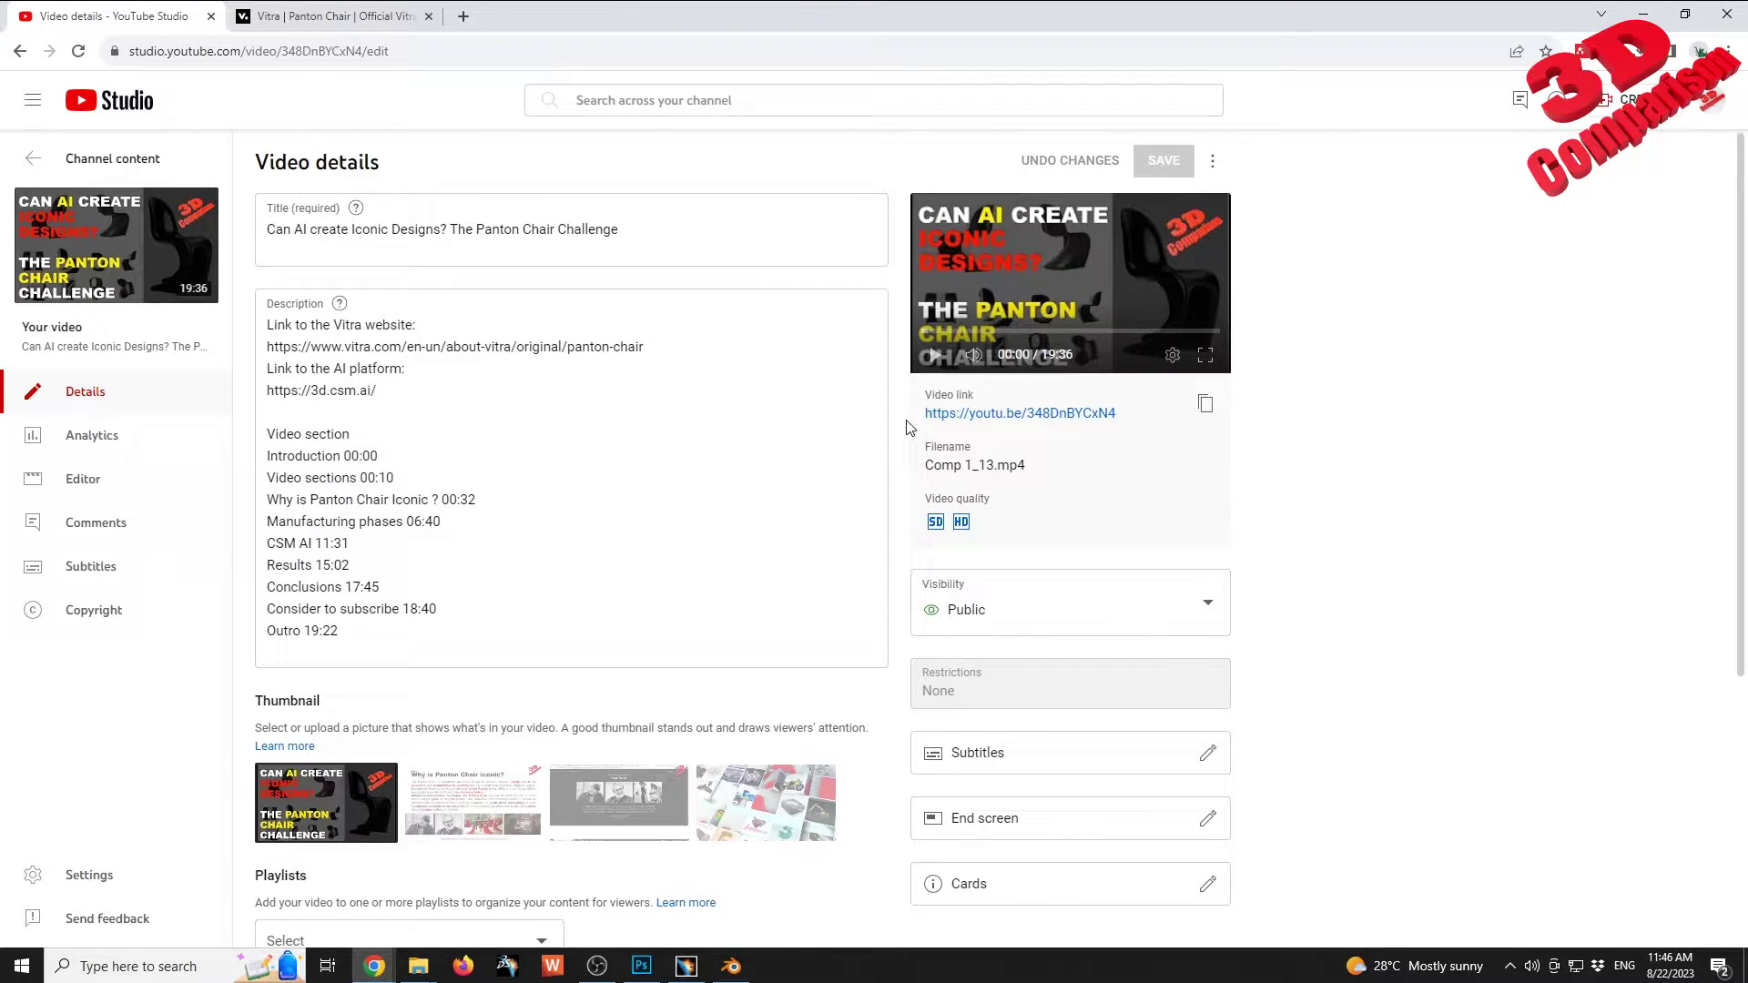
pyautogui.click(320, 20)
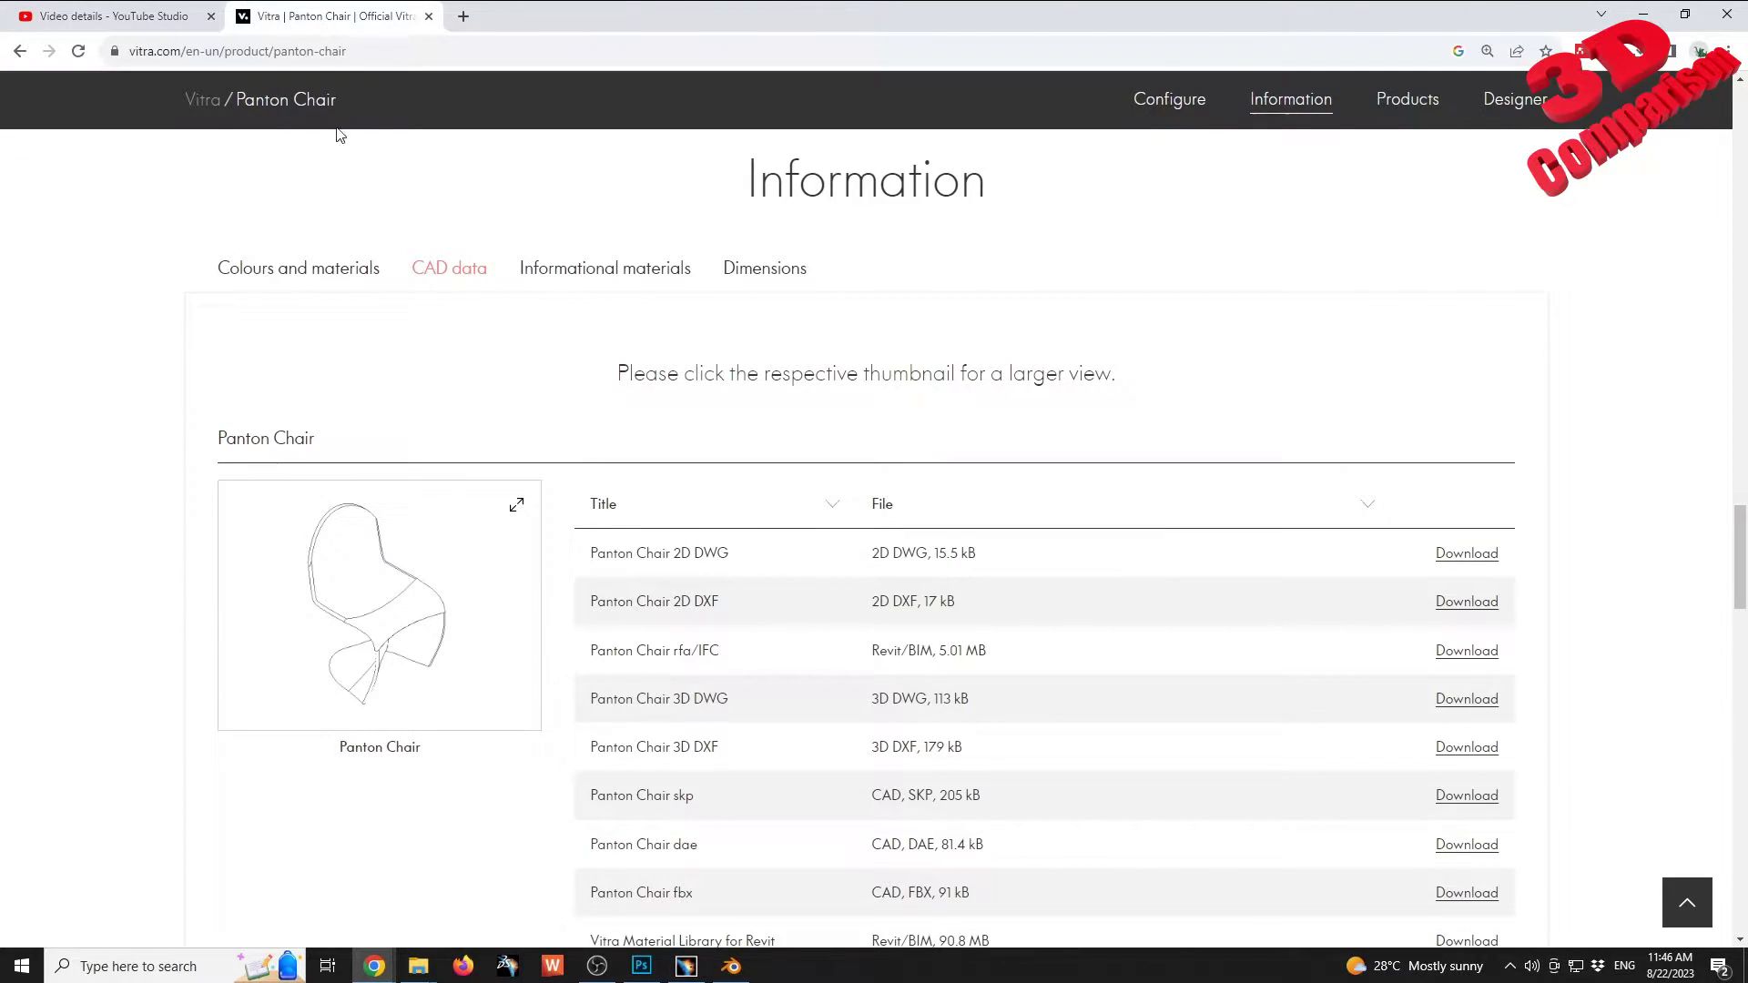
pyautogui.scroll(-1, 761, 690)
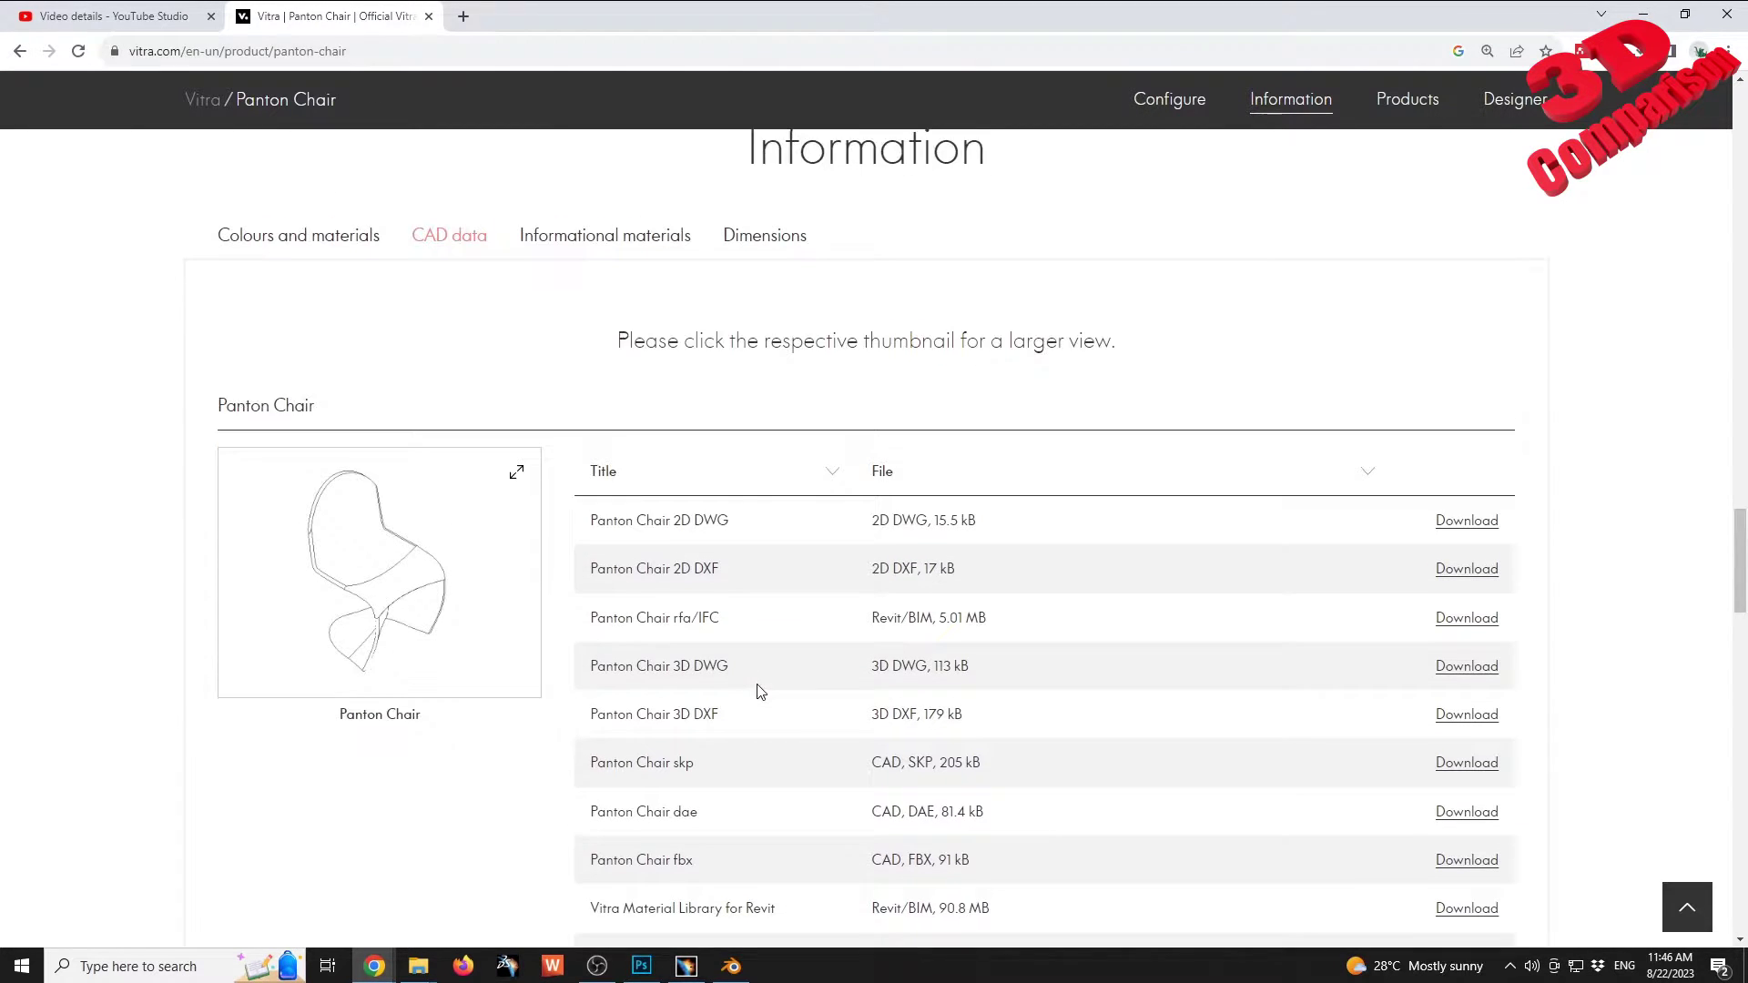
pyautogui.scroll(-1, 819, 728)
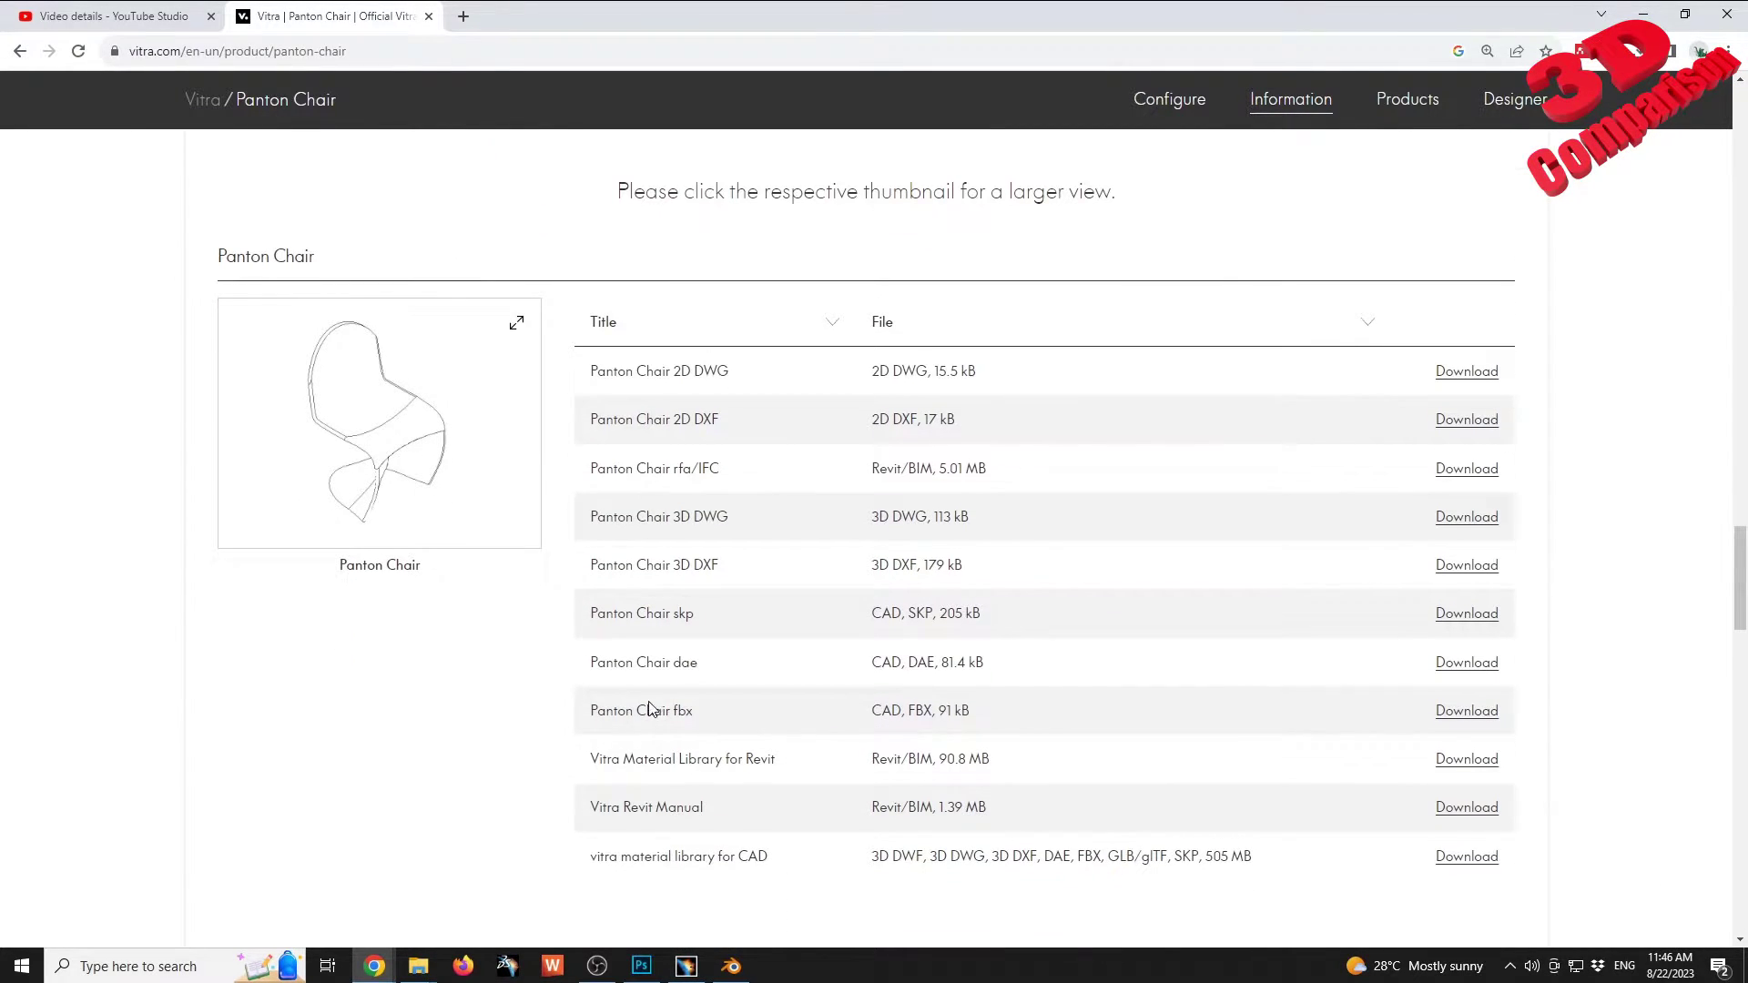
# Step: Download the Panton Chair FBX zip (91 kB) and open it from Chrome's downloads
pyautogui.moveTo(635, 711); pyautogui.dragTo(781, 711)
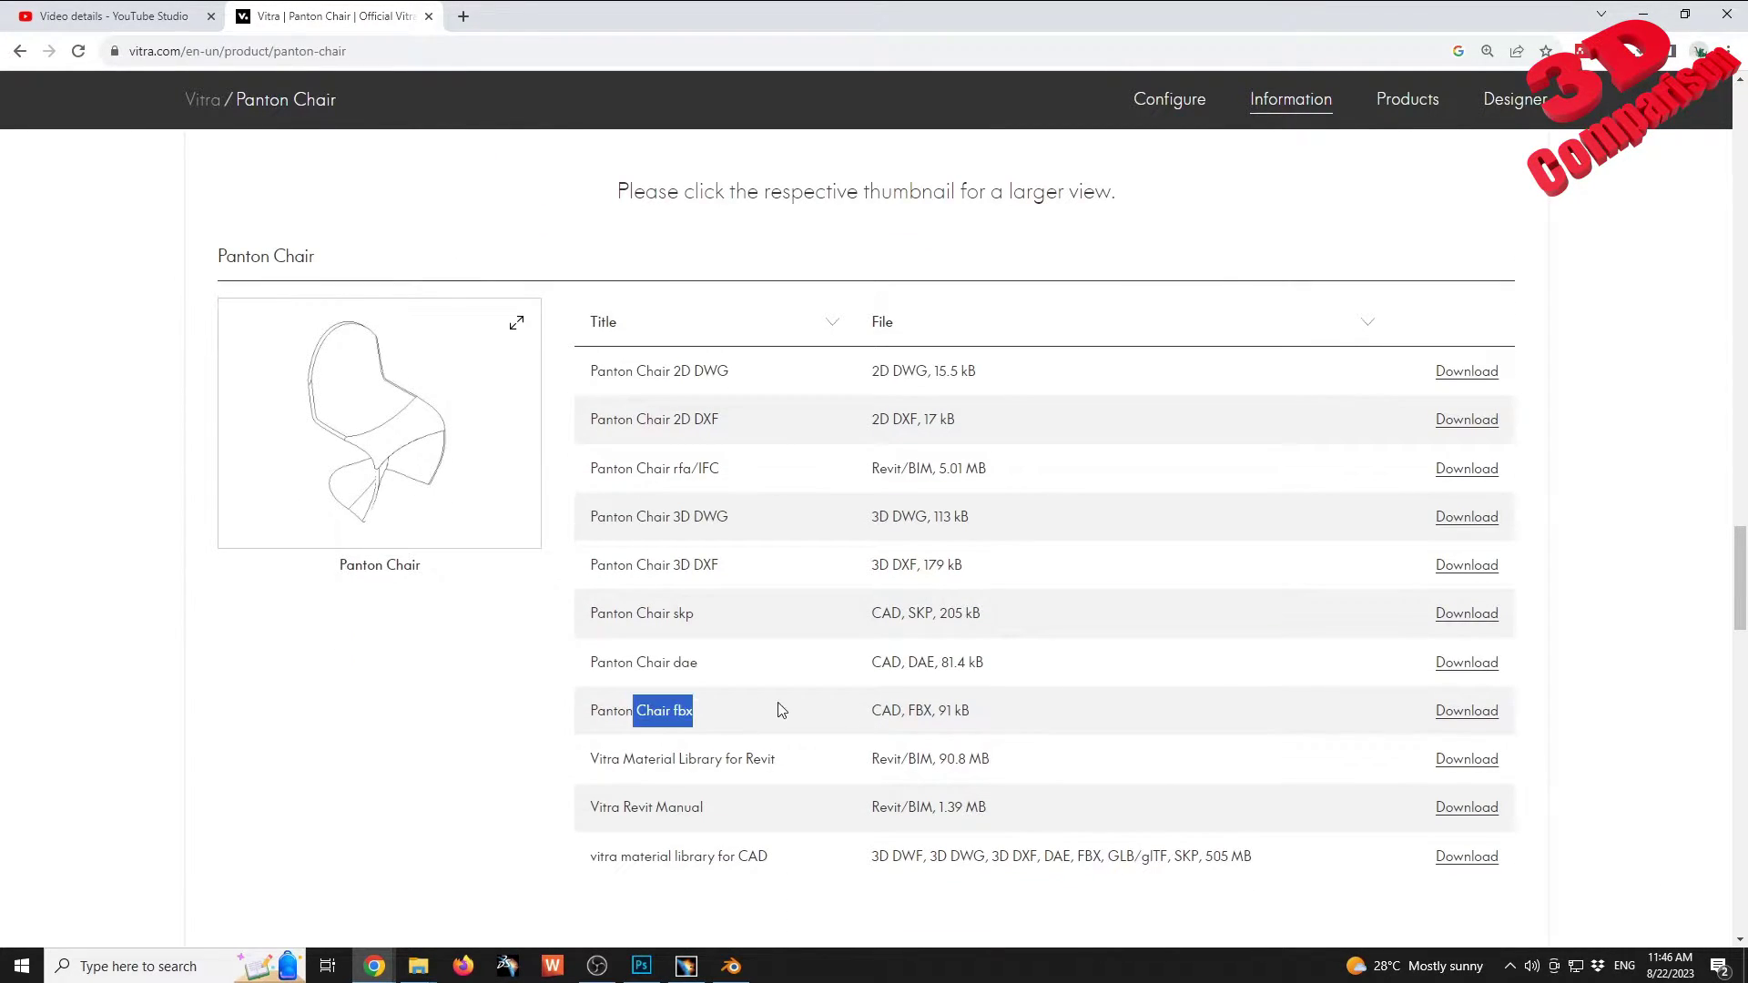
pyautogui.click(1466, 713)
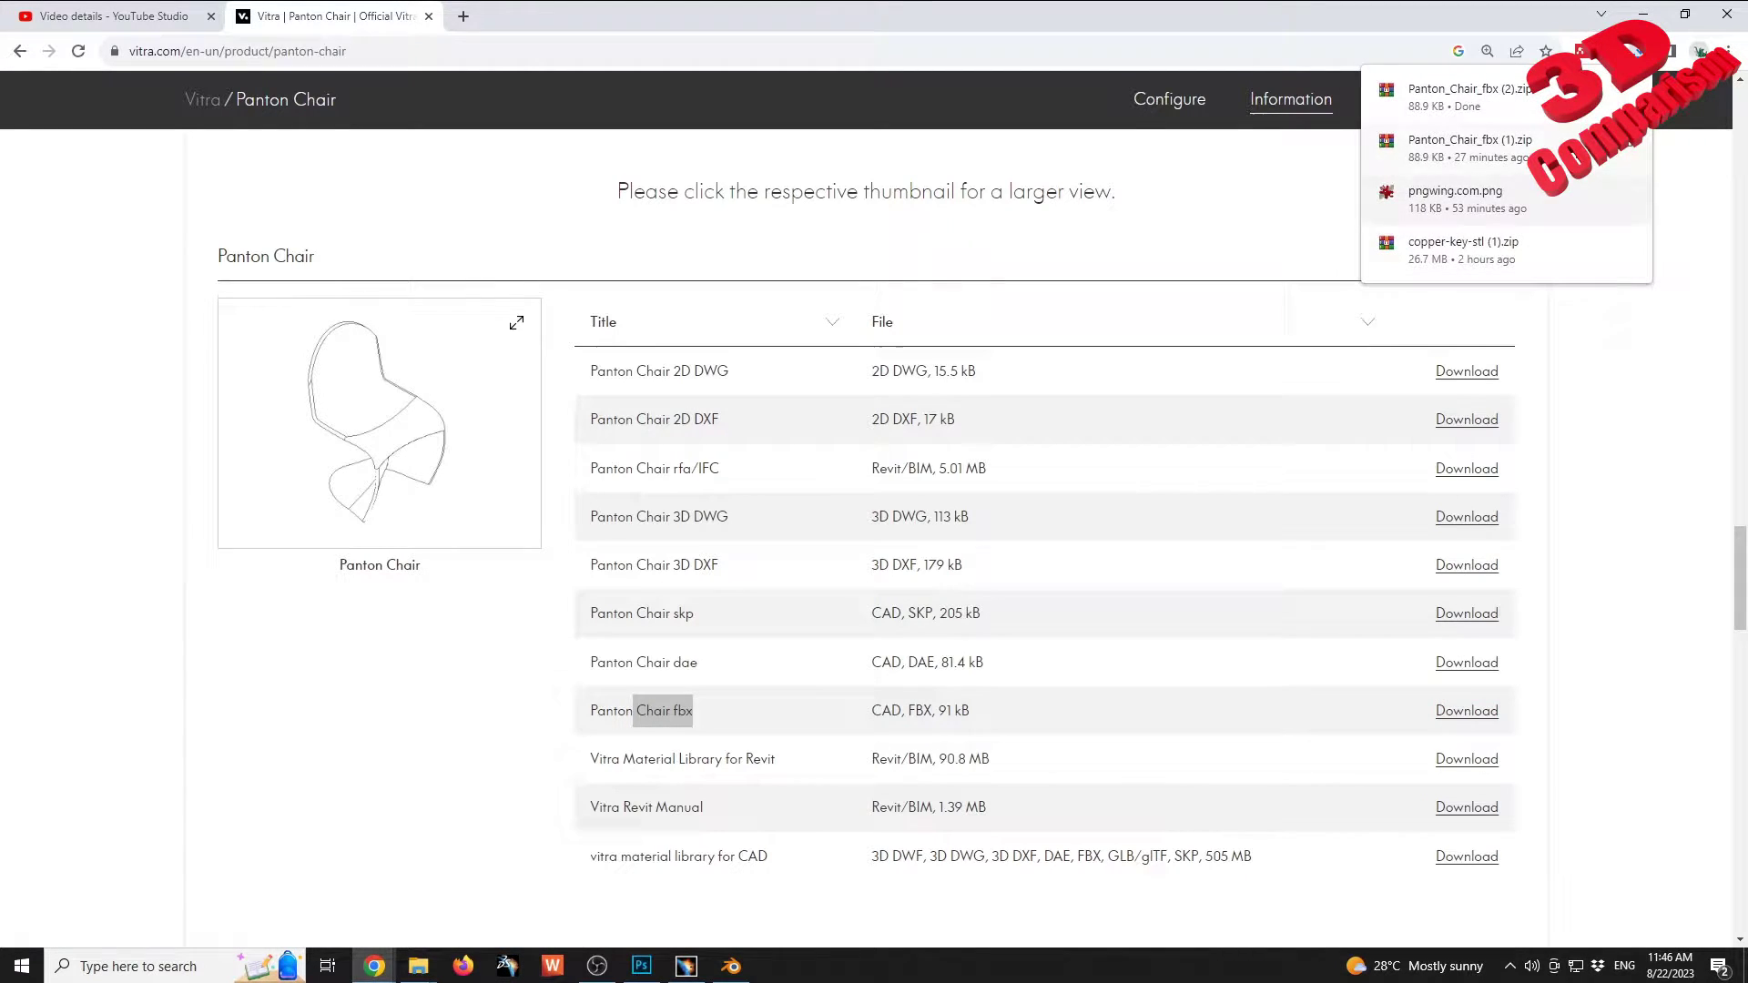
pyautogui.click(1600, 97)
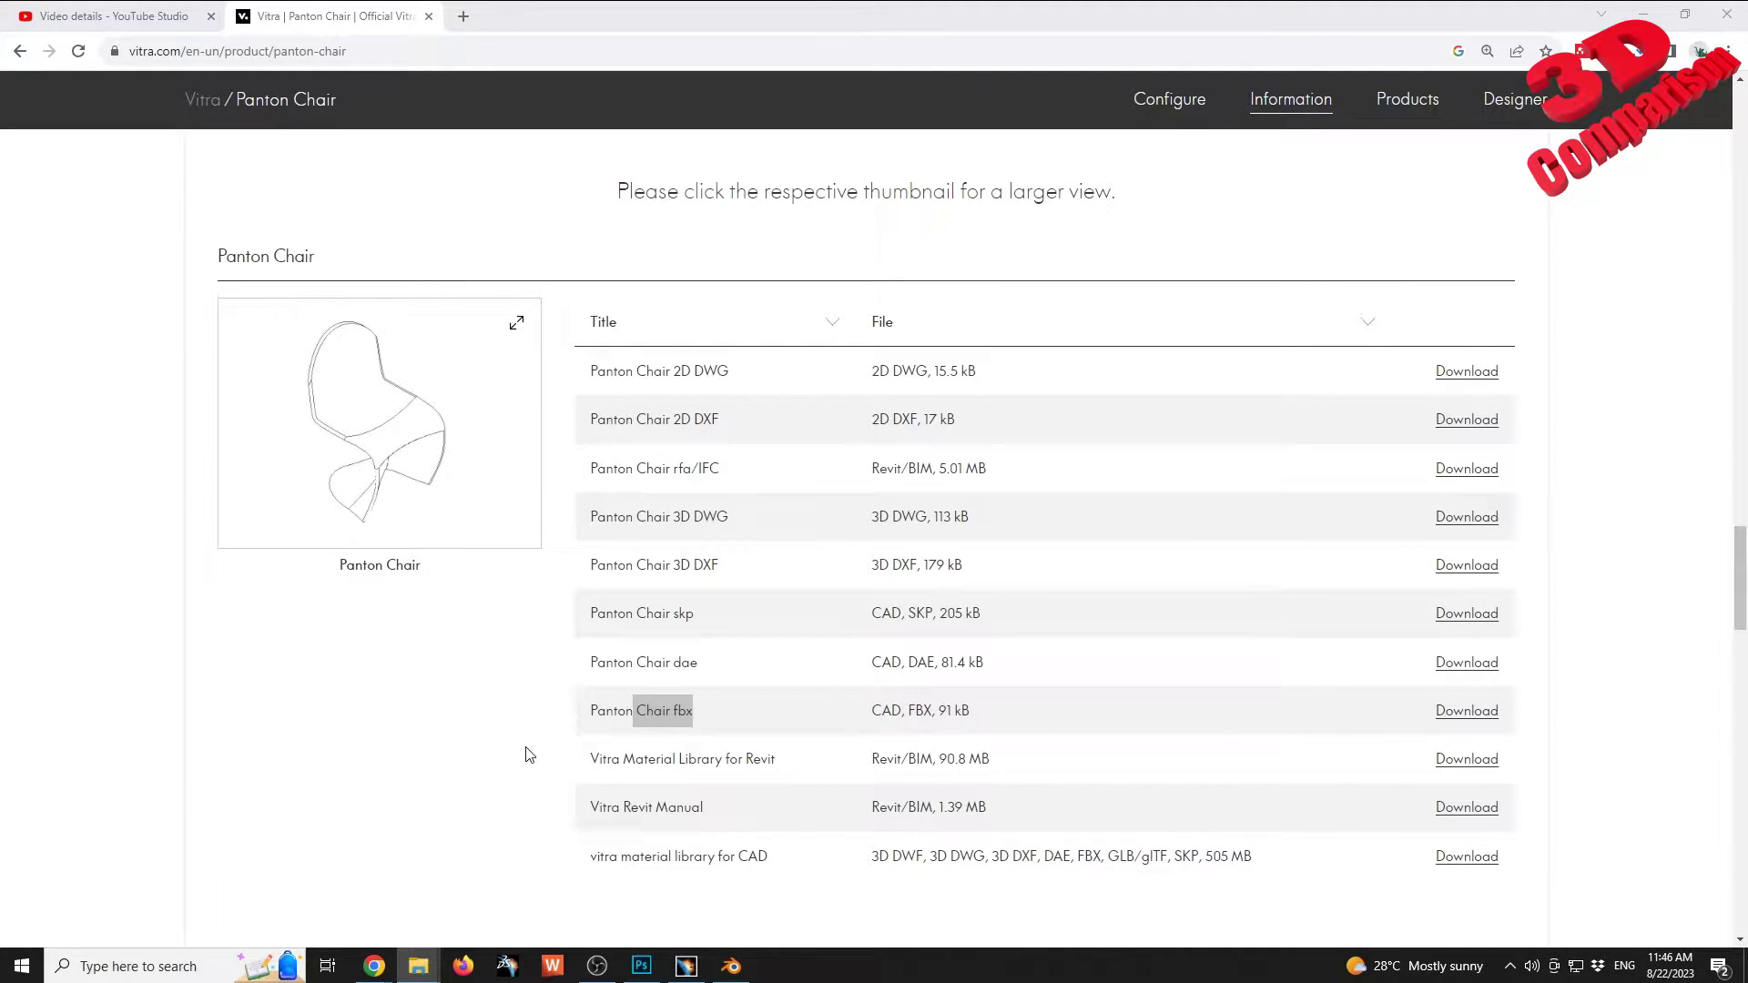
pyautogui.click(745, 711)
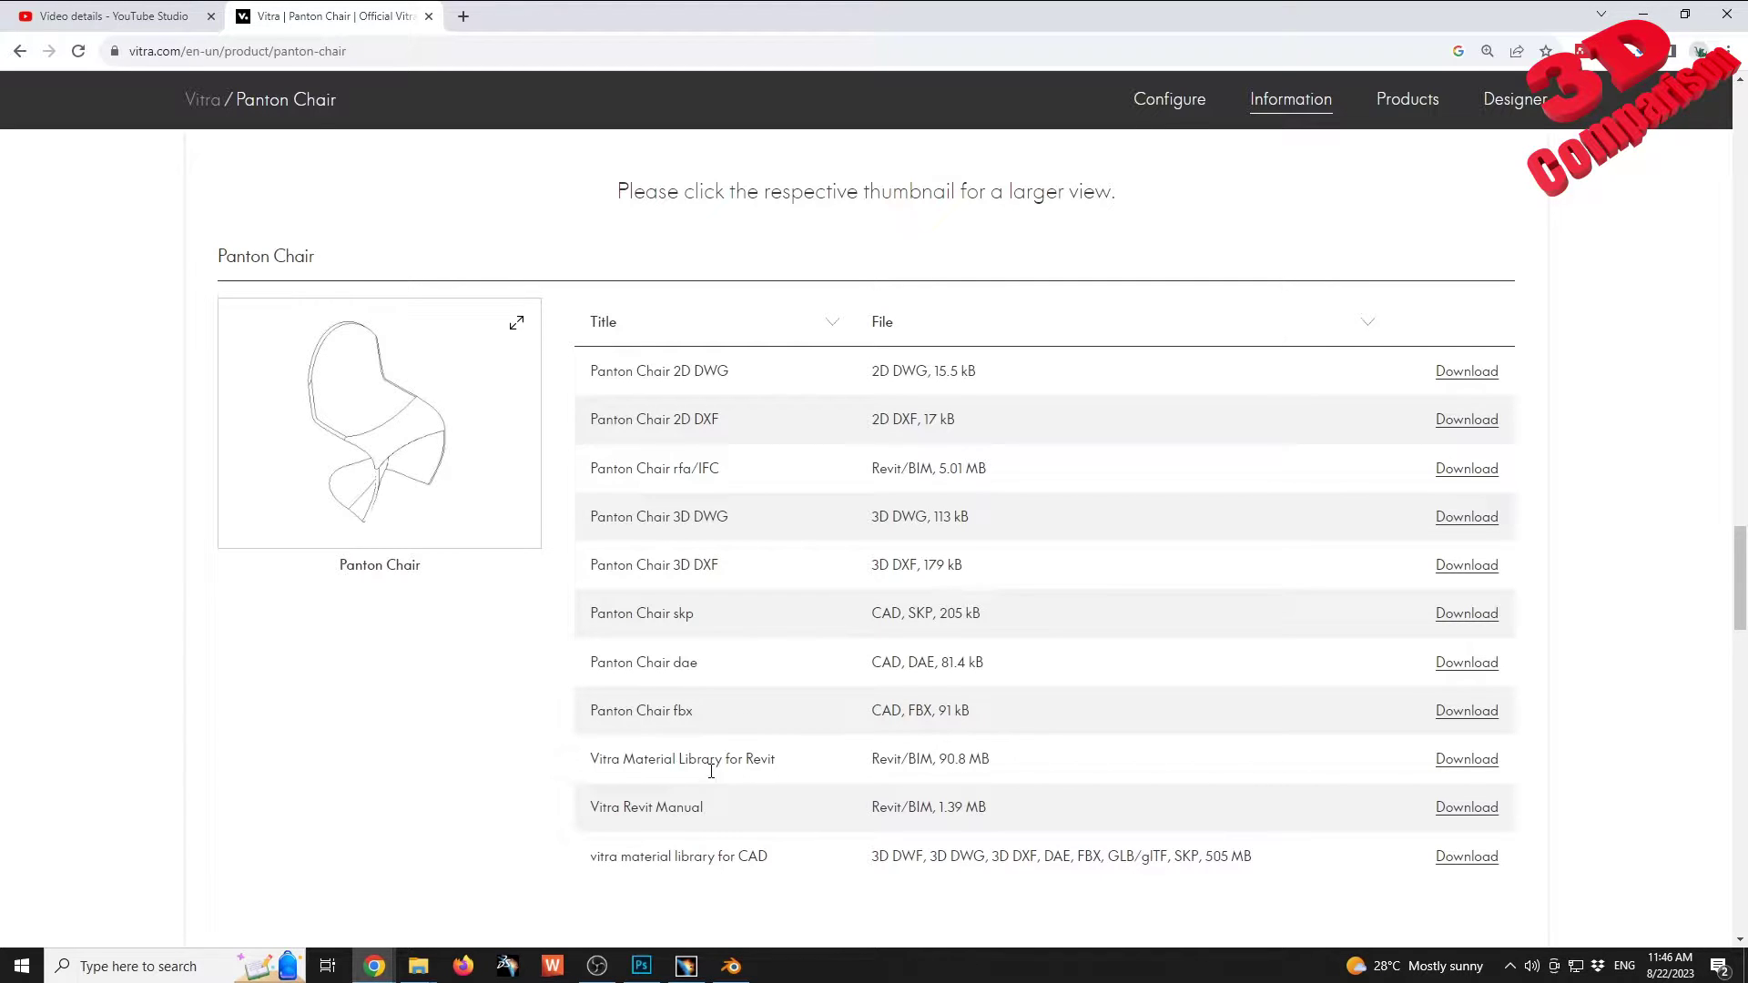
# Step: In Blender, deselect all and choose Panton_Chair.fbx from Downloads > Panton_Chair_fbx (2) for FBX import
pyautogui.click(731, 966)
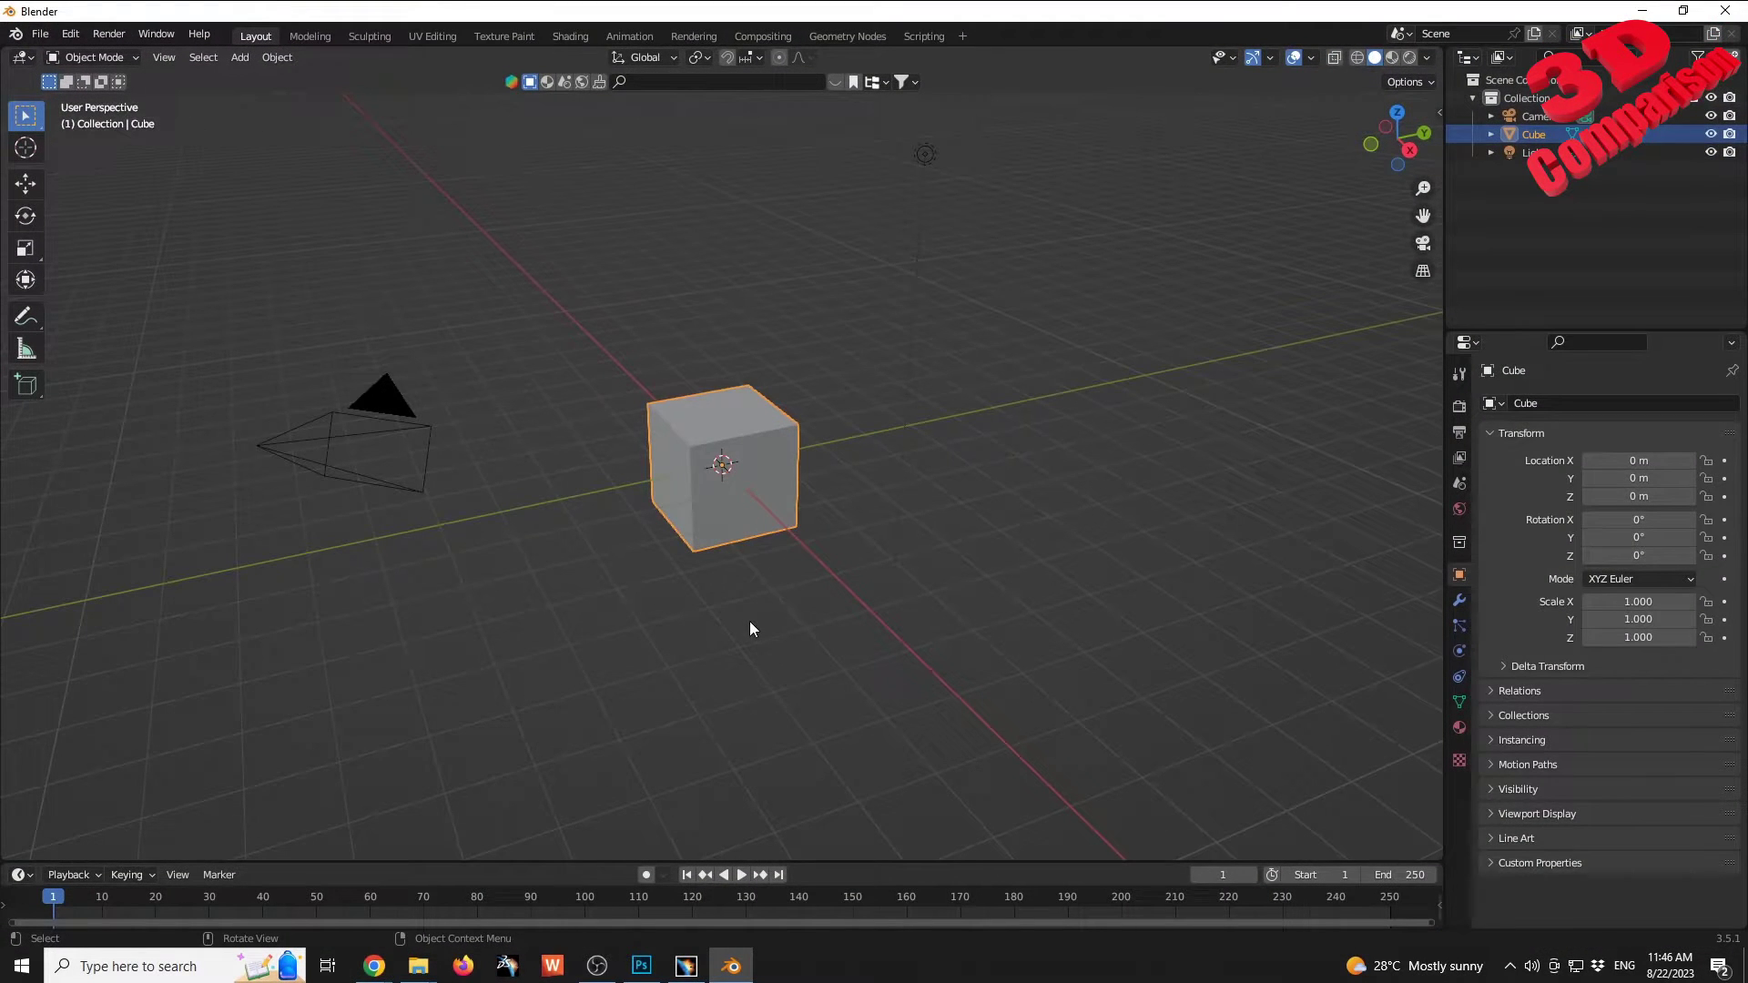
pyautogui.hotkey('alt', 'a')
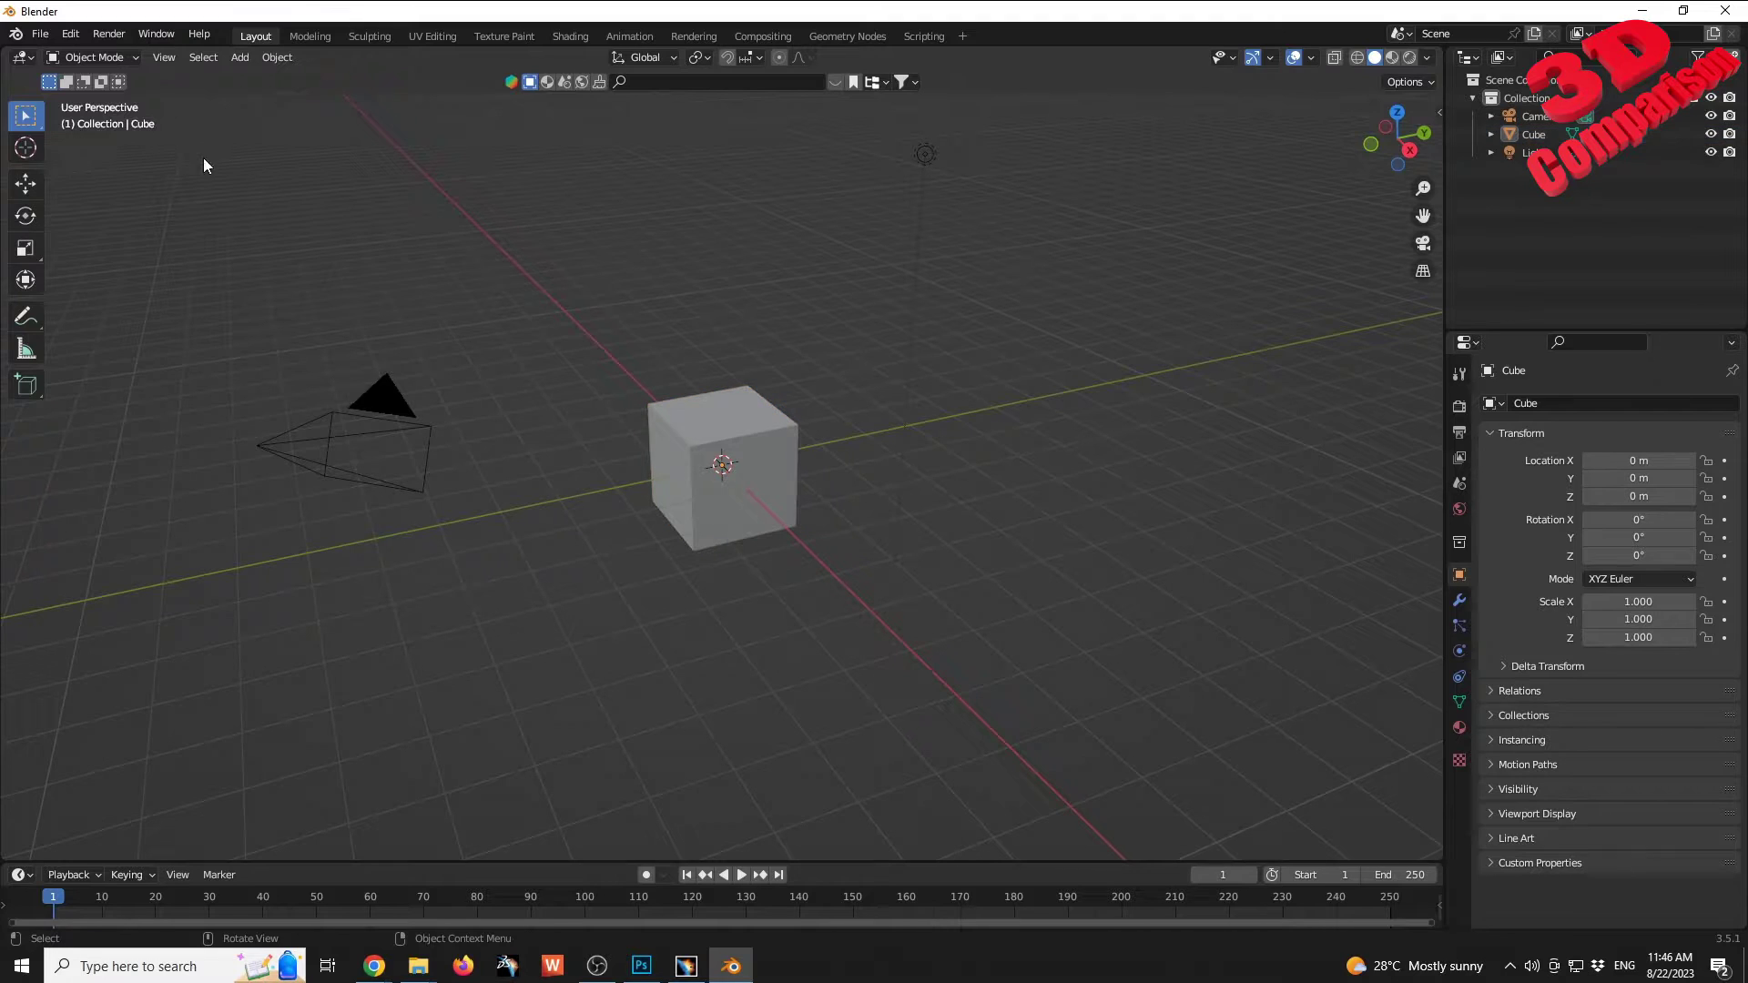
pyautogui.click(41, 34)
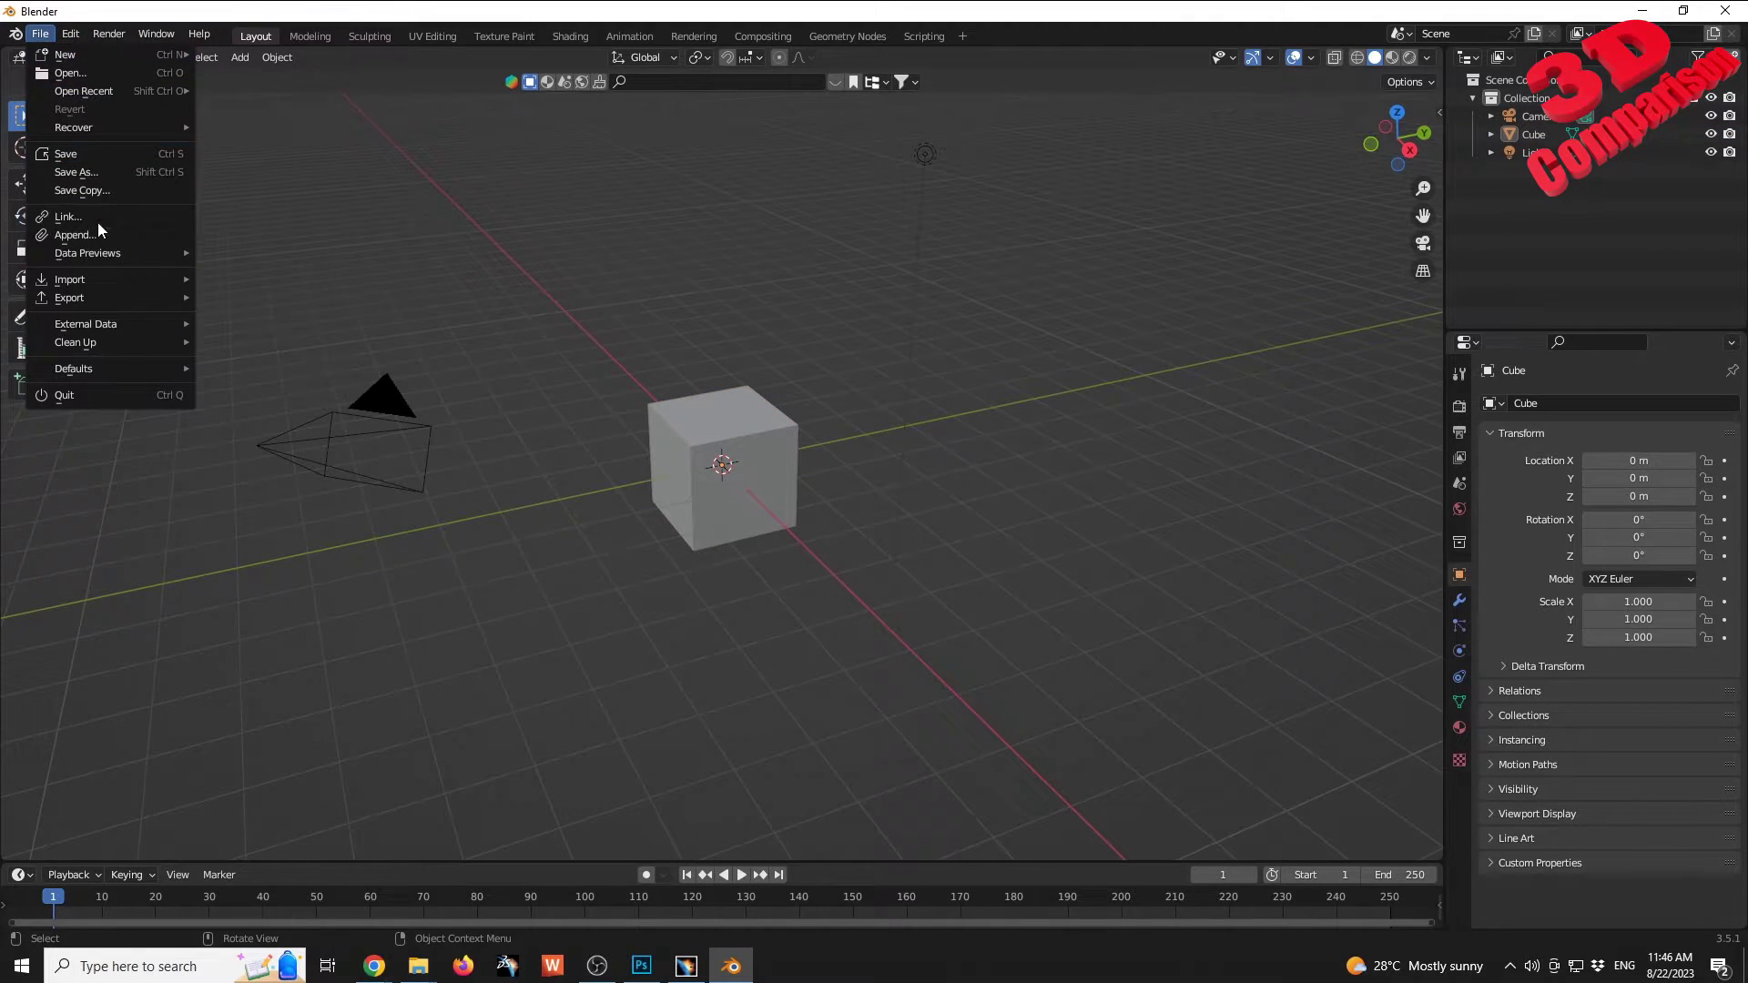
pyautogui.moveTo(94, 280)
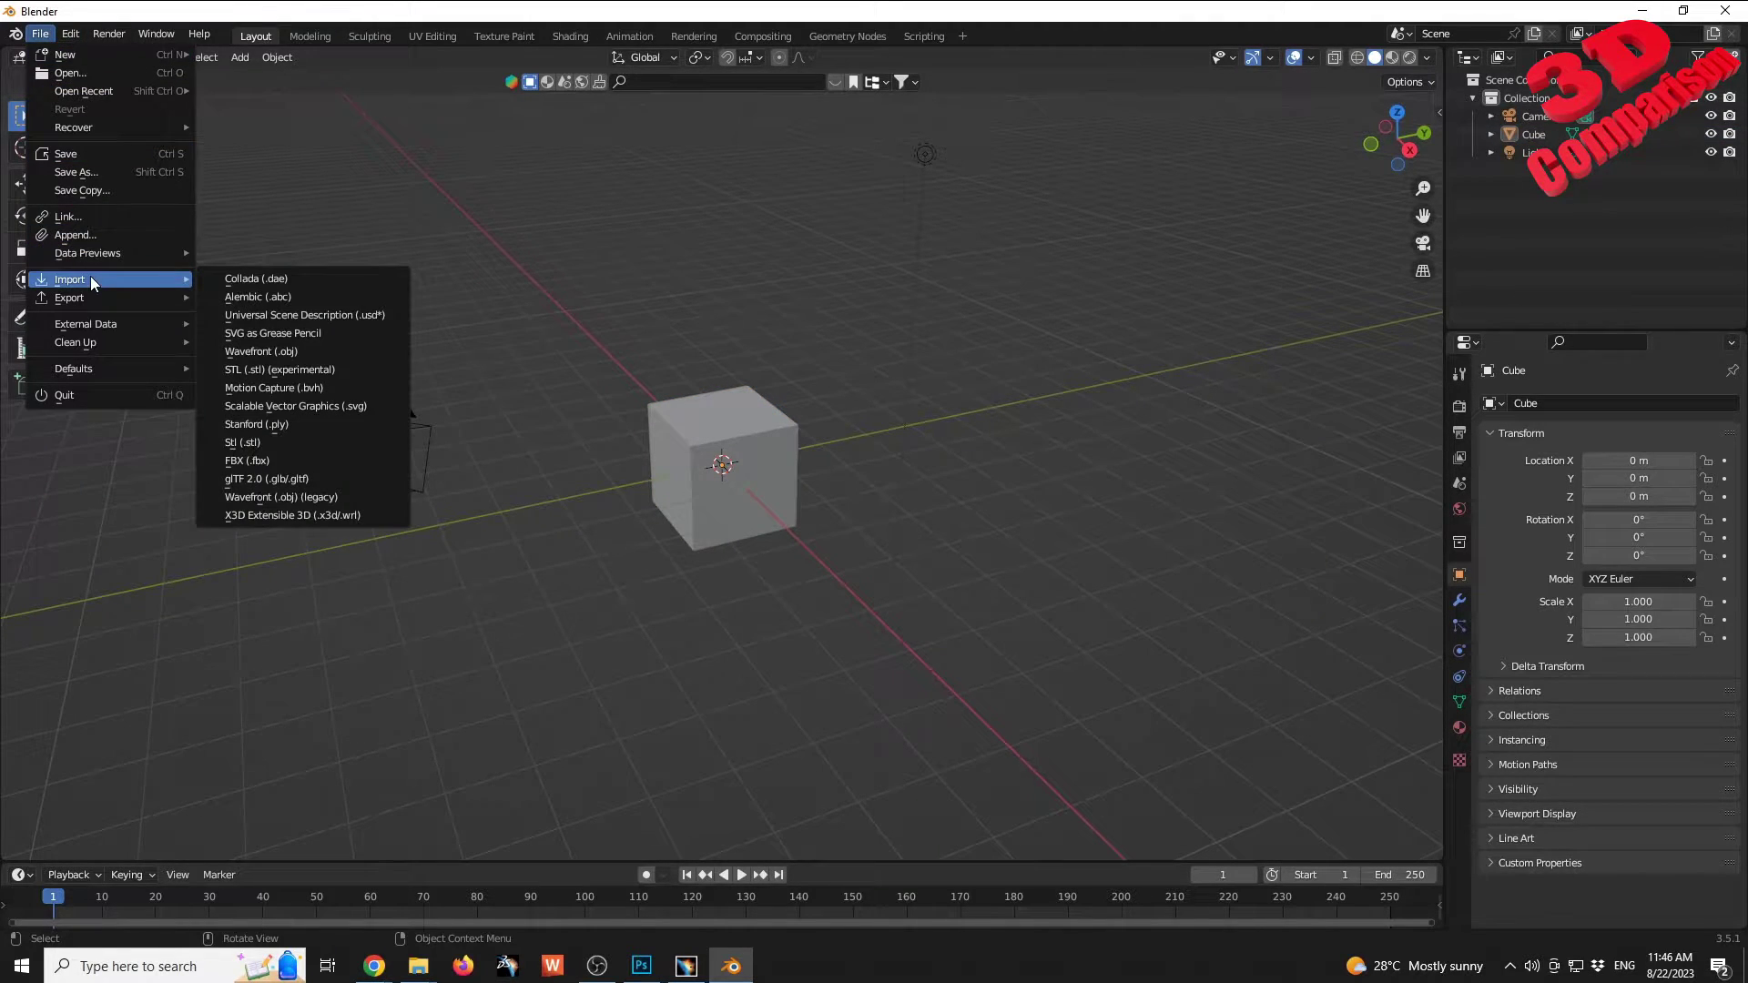
pyautogui.click(291, 462)
pyautogui.click(457, 474)
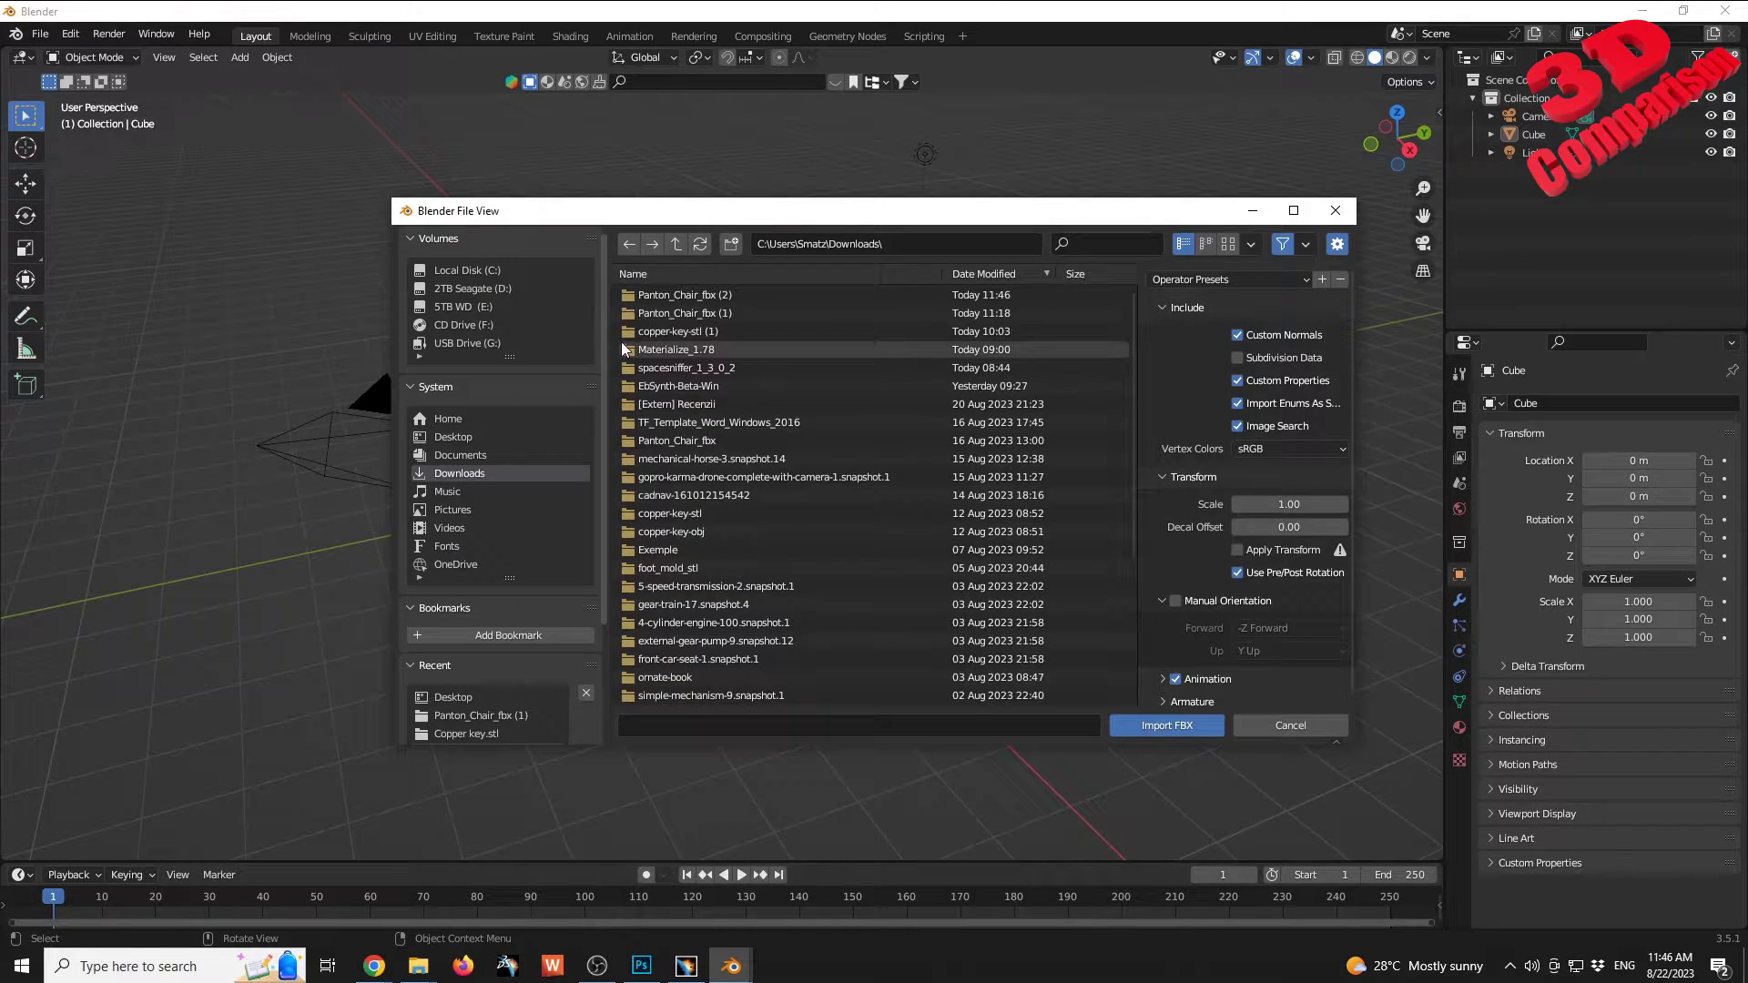
pyautogui.doubleClick(681, 295)
pyautogui.click(681, 295)
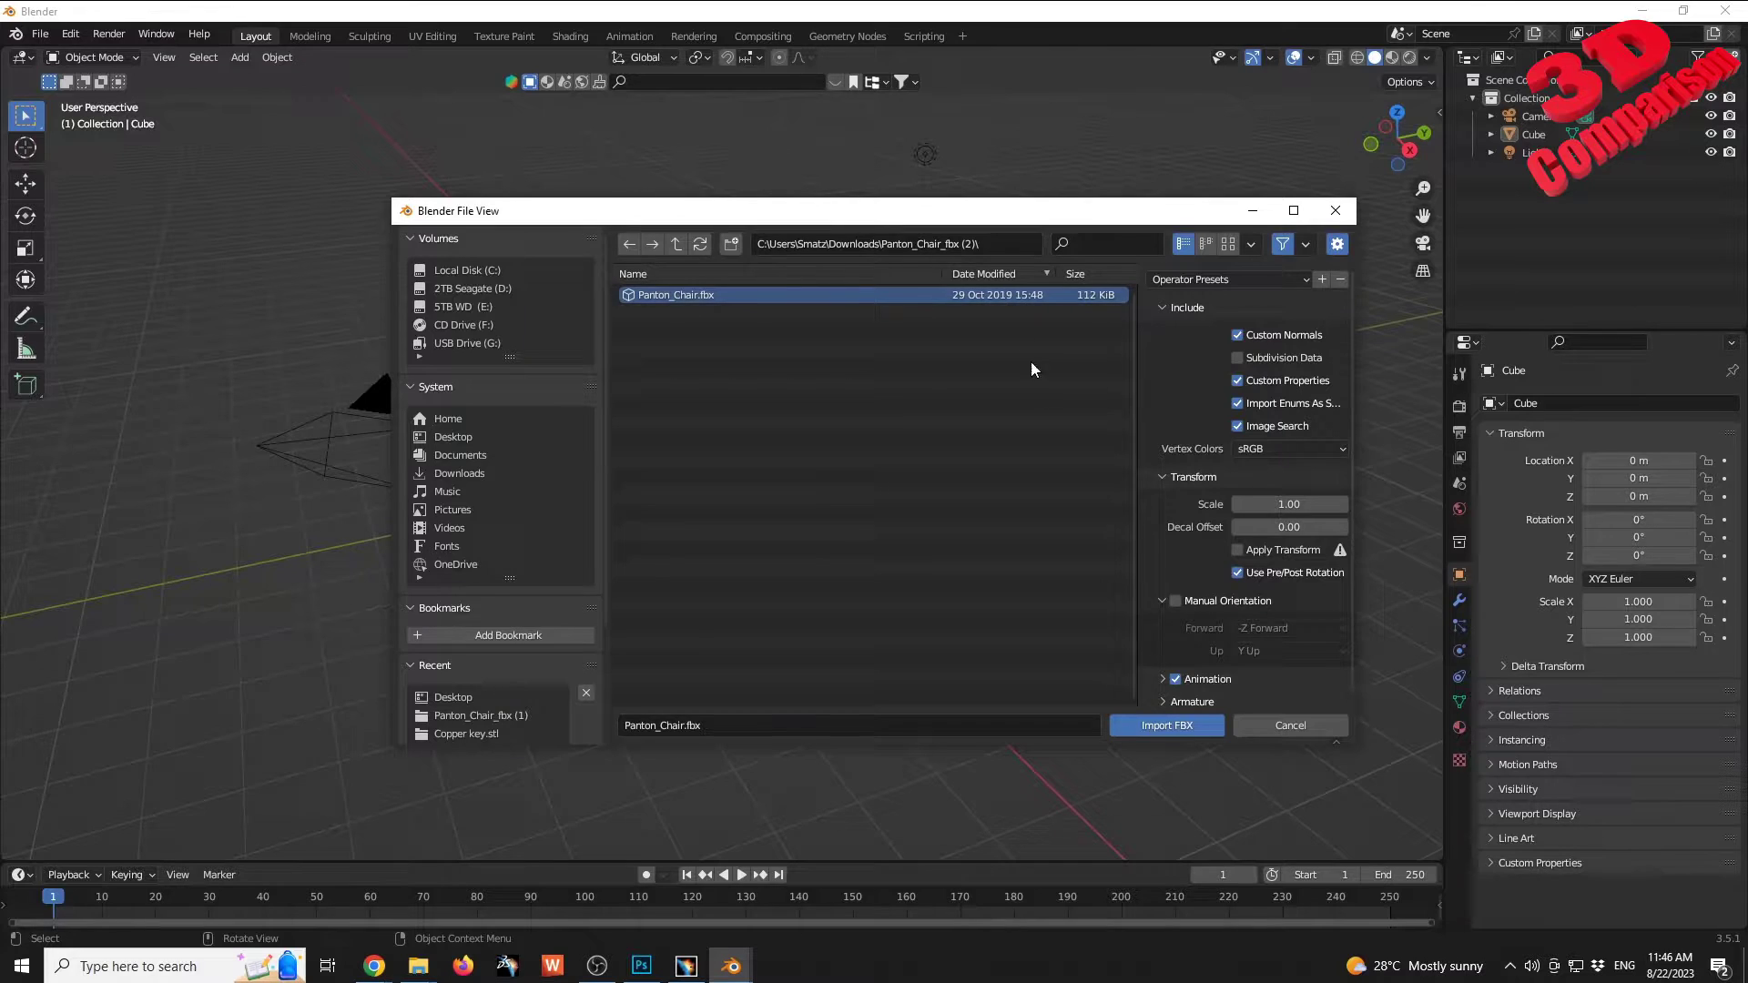
# Step: Import the chair into the scene and orbit to a near-front view of the cube
pyautogui.click(1190, 723)
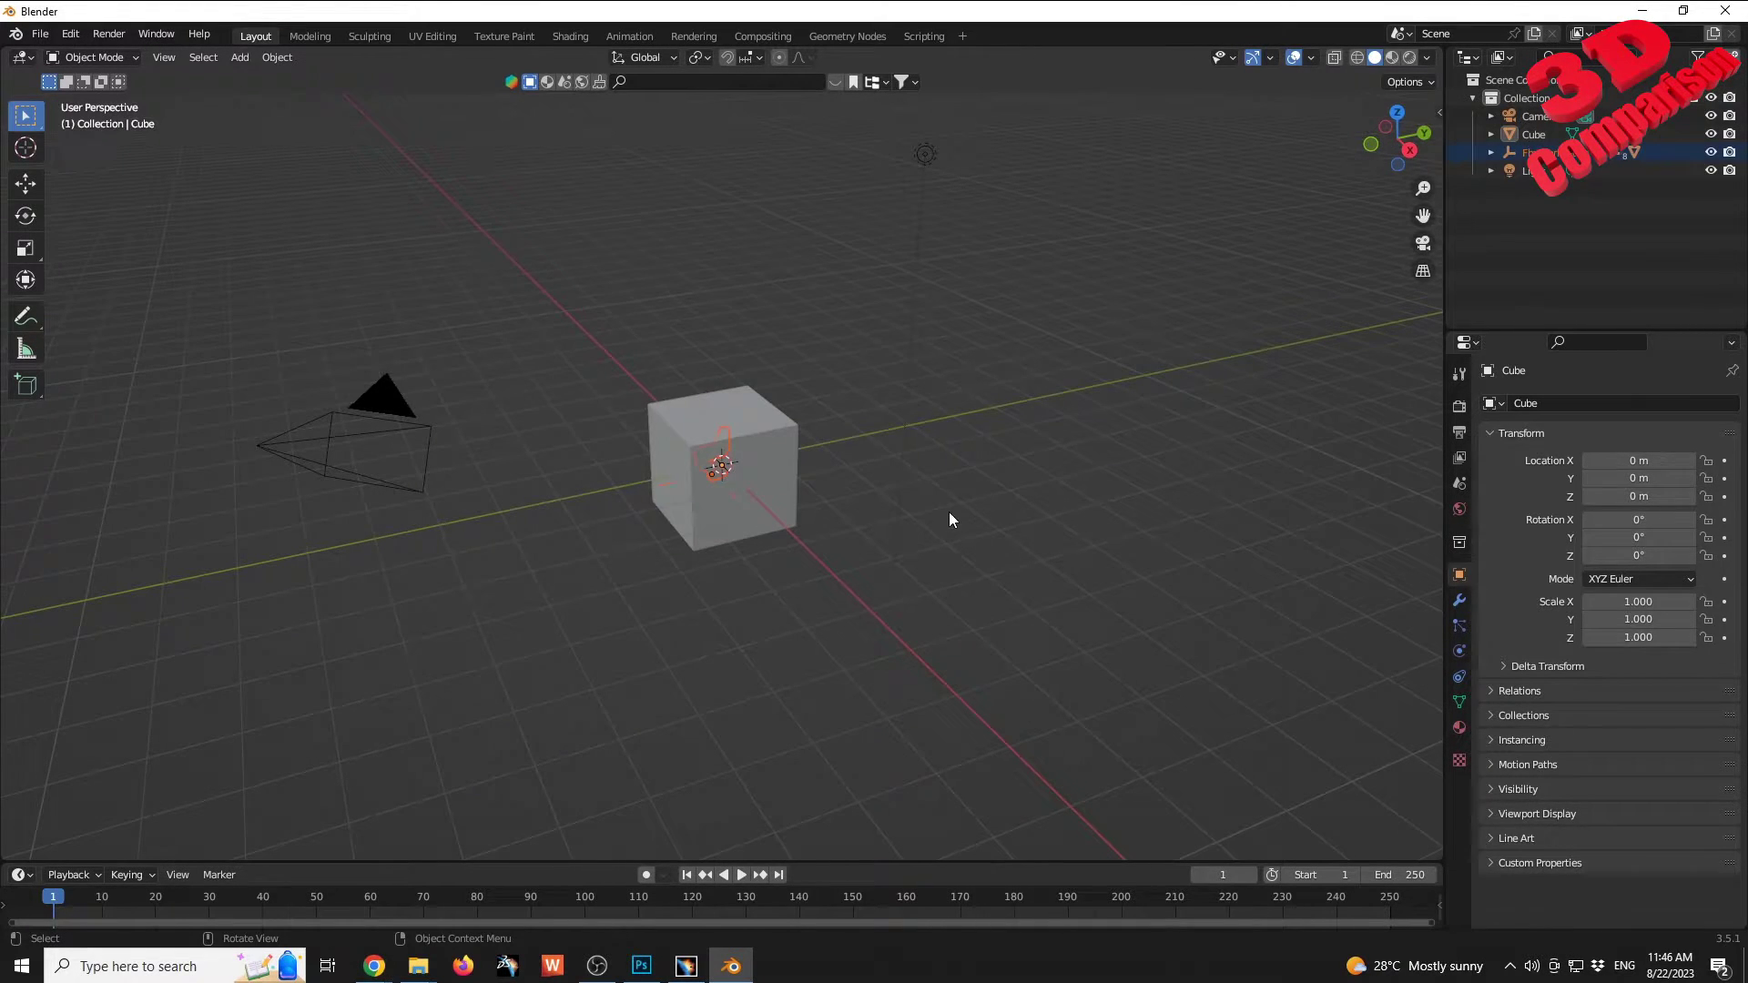
pyautogui.scroll(3, 788, 461)
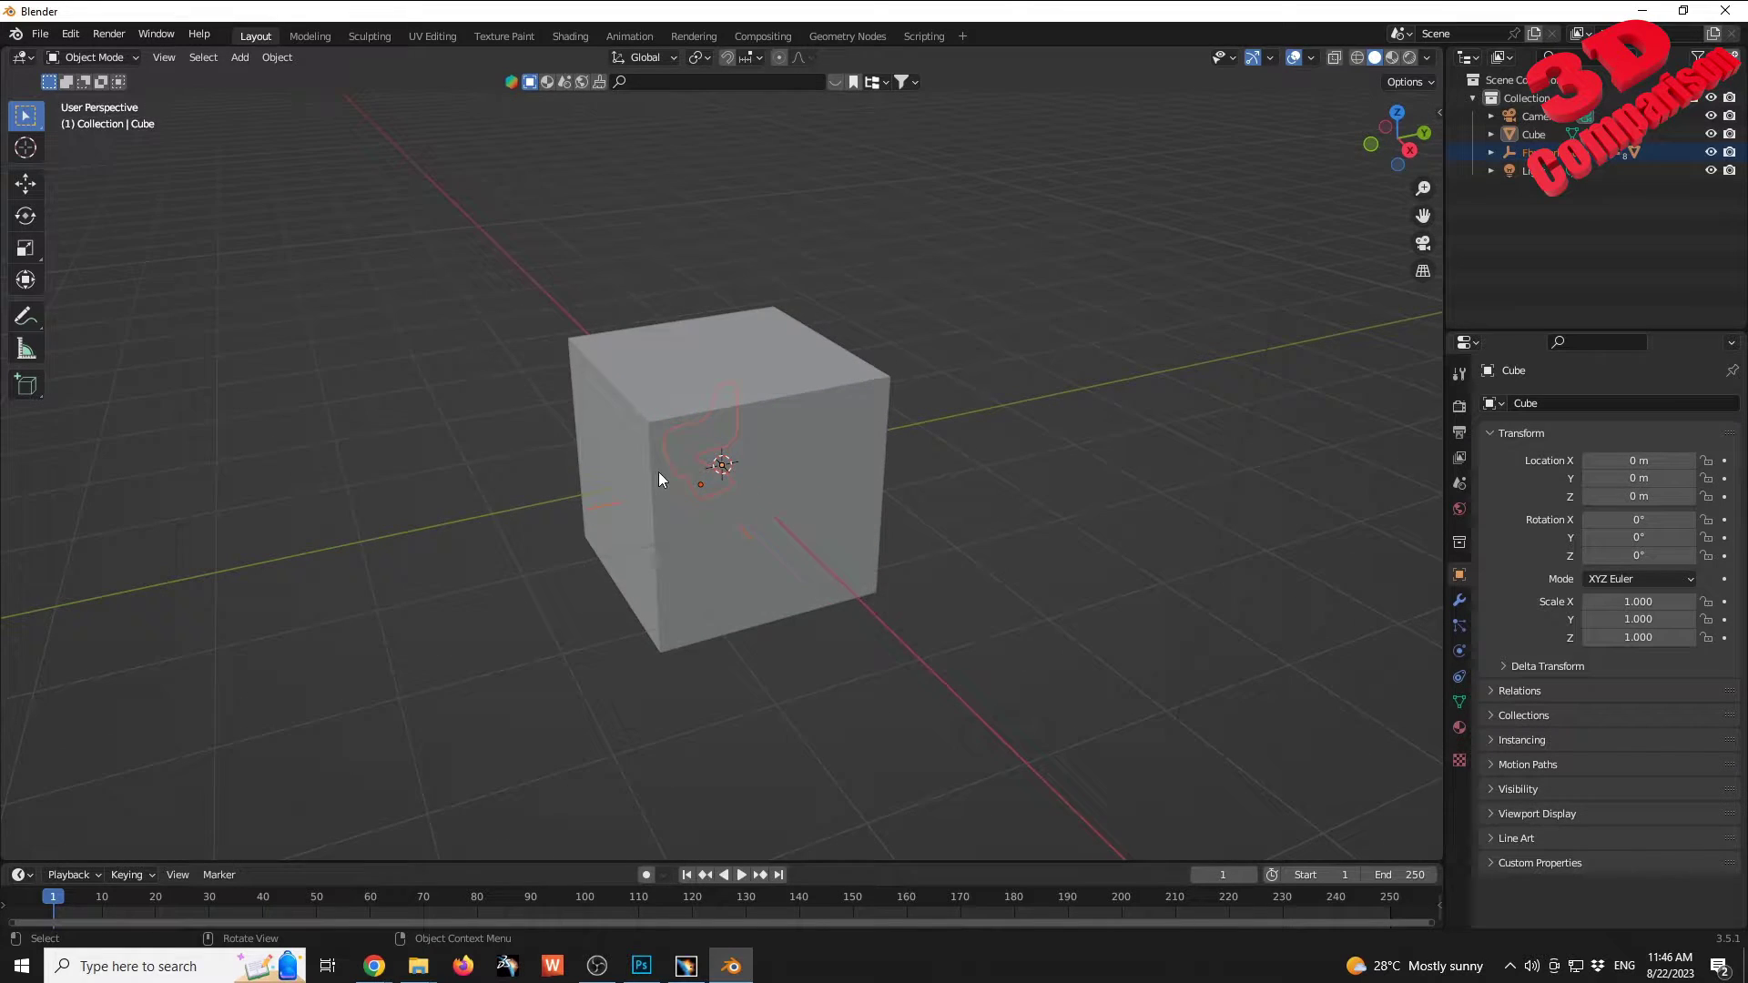
pyautogui.moveTo(659, 471); pyautogui.dragTo(739, 417, button='middle')
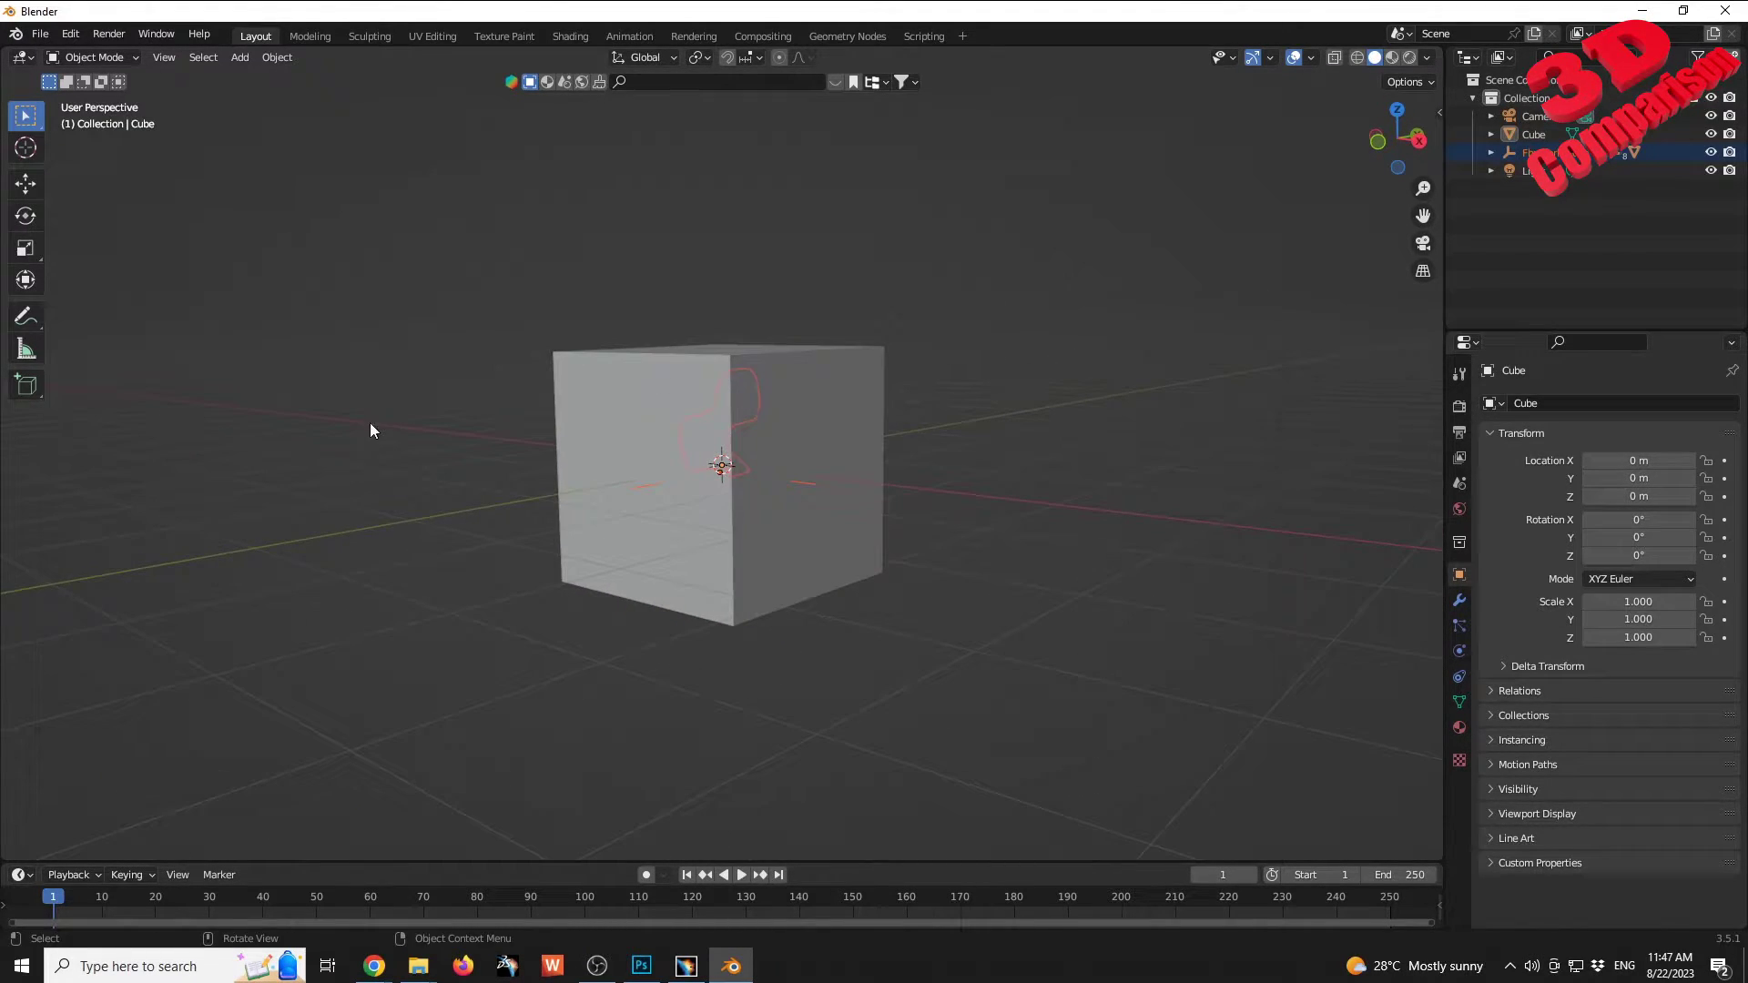
# Step: Measure the default cube's front edge with the Measure tool, reading 2 m
pyautogui.click(26, 350)
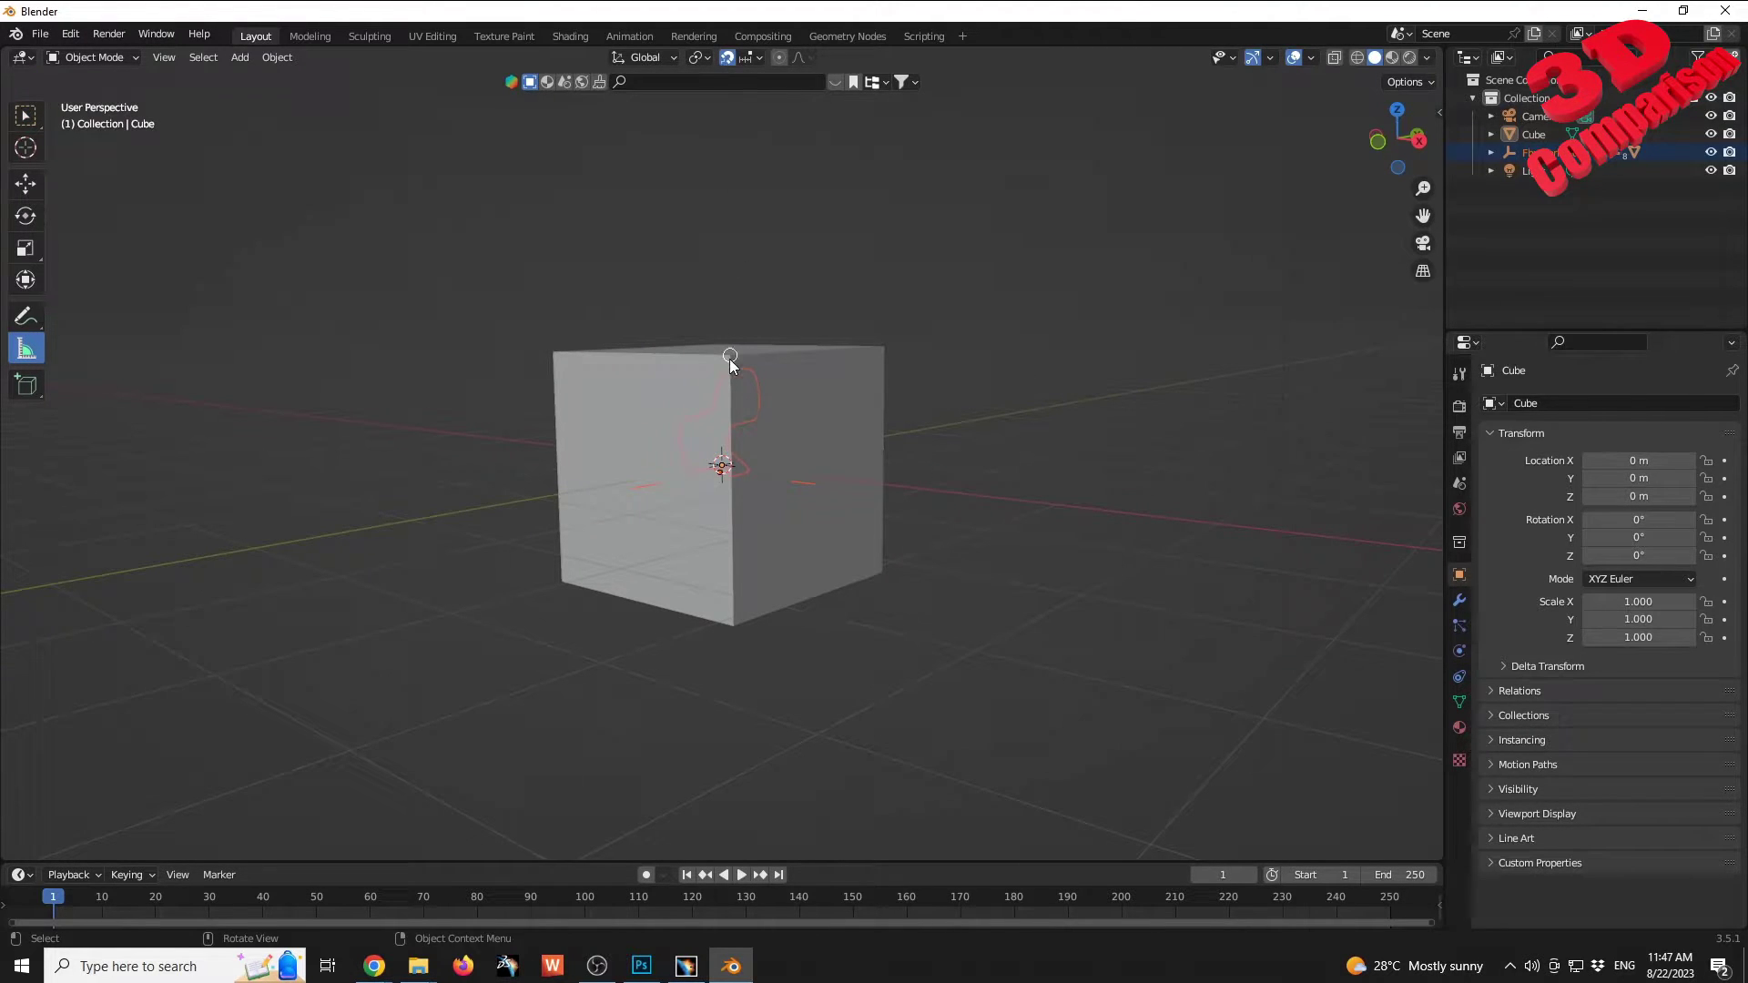
pyautogui.moveTo(730, 355); pyautogui.dragTo(734, 628)
pyautogui.moveTo(796, 514); pyautogui.dragTo(893, 511, button='middle')
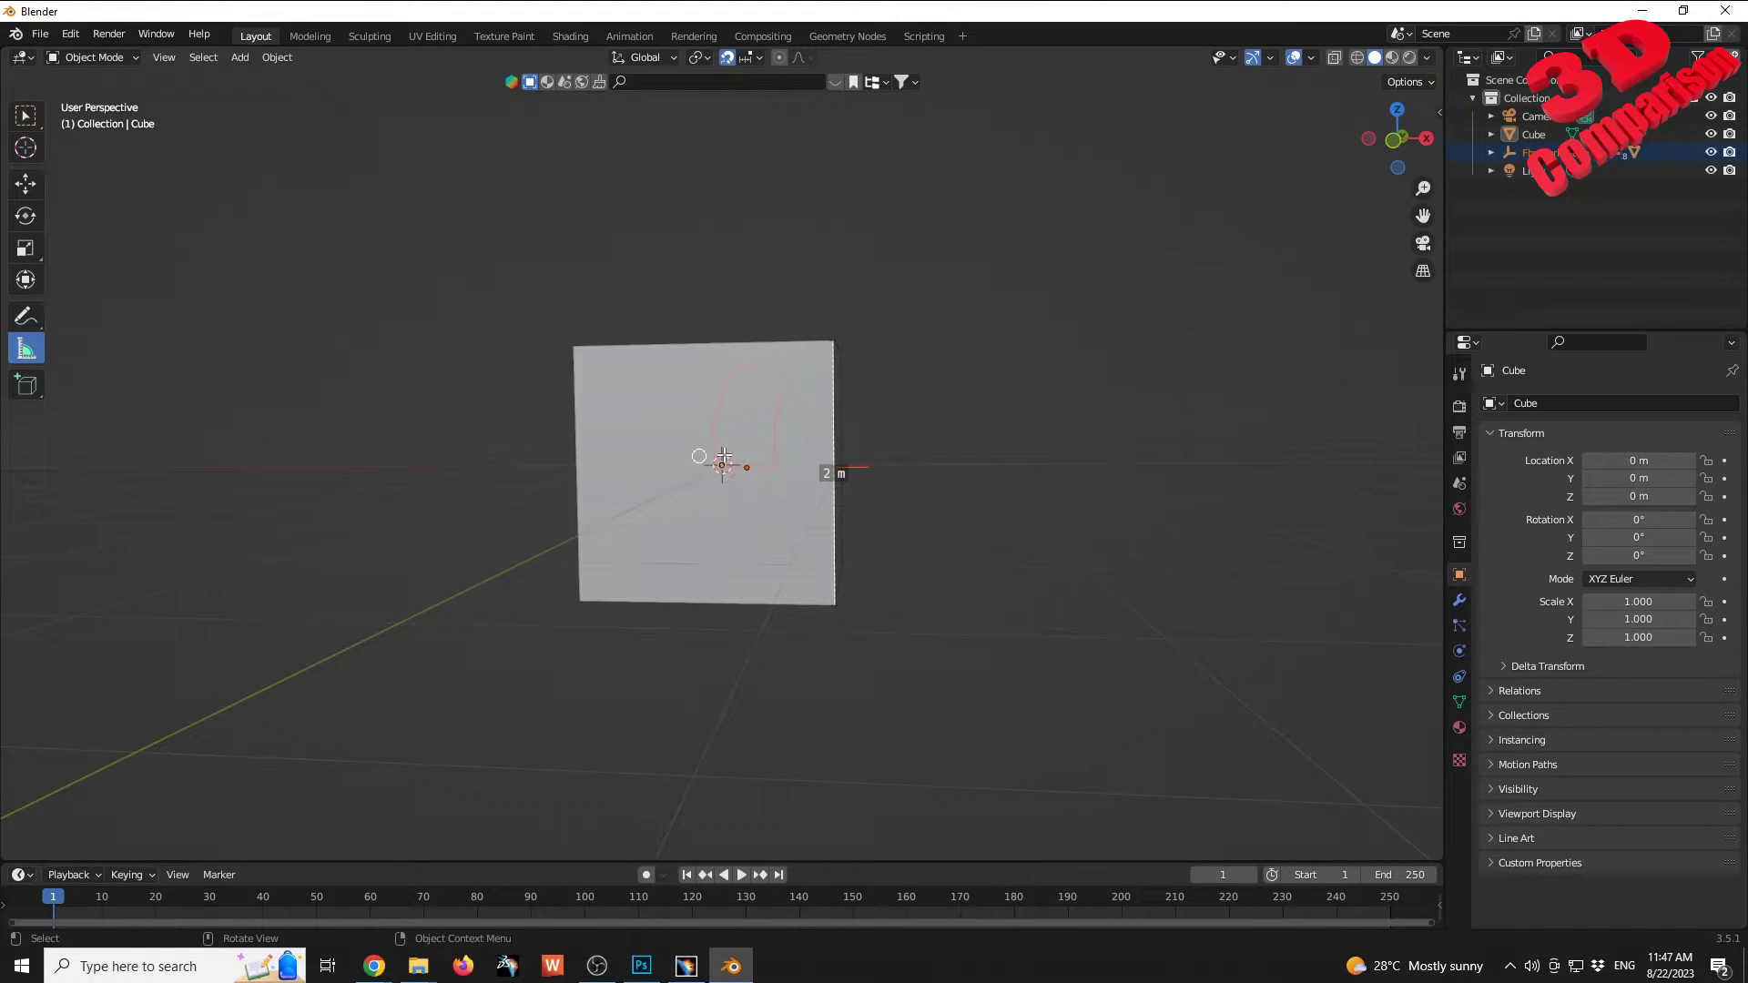
pyautogui.moveTo(743, 392); pyautogui.dragTo(768, 383, button='middle')
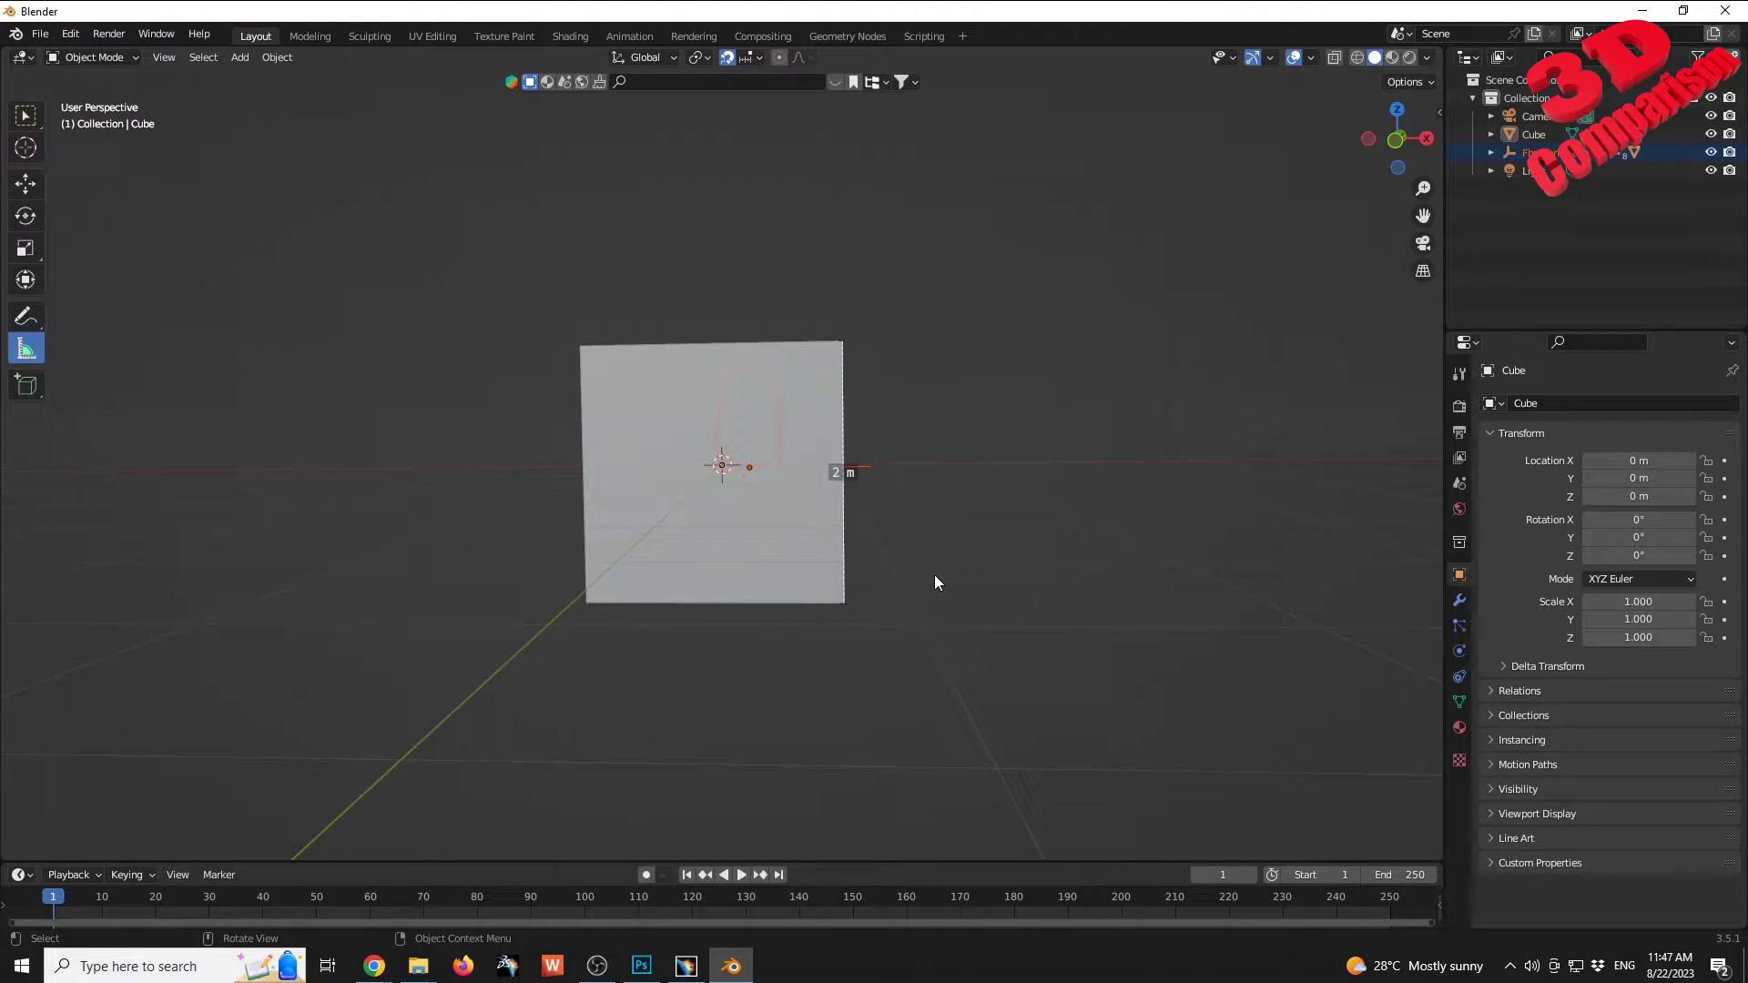
pyautogui.moveTo(373, 966)
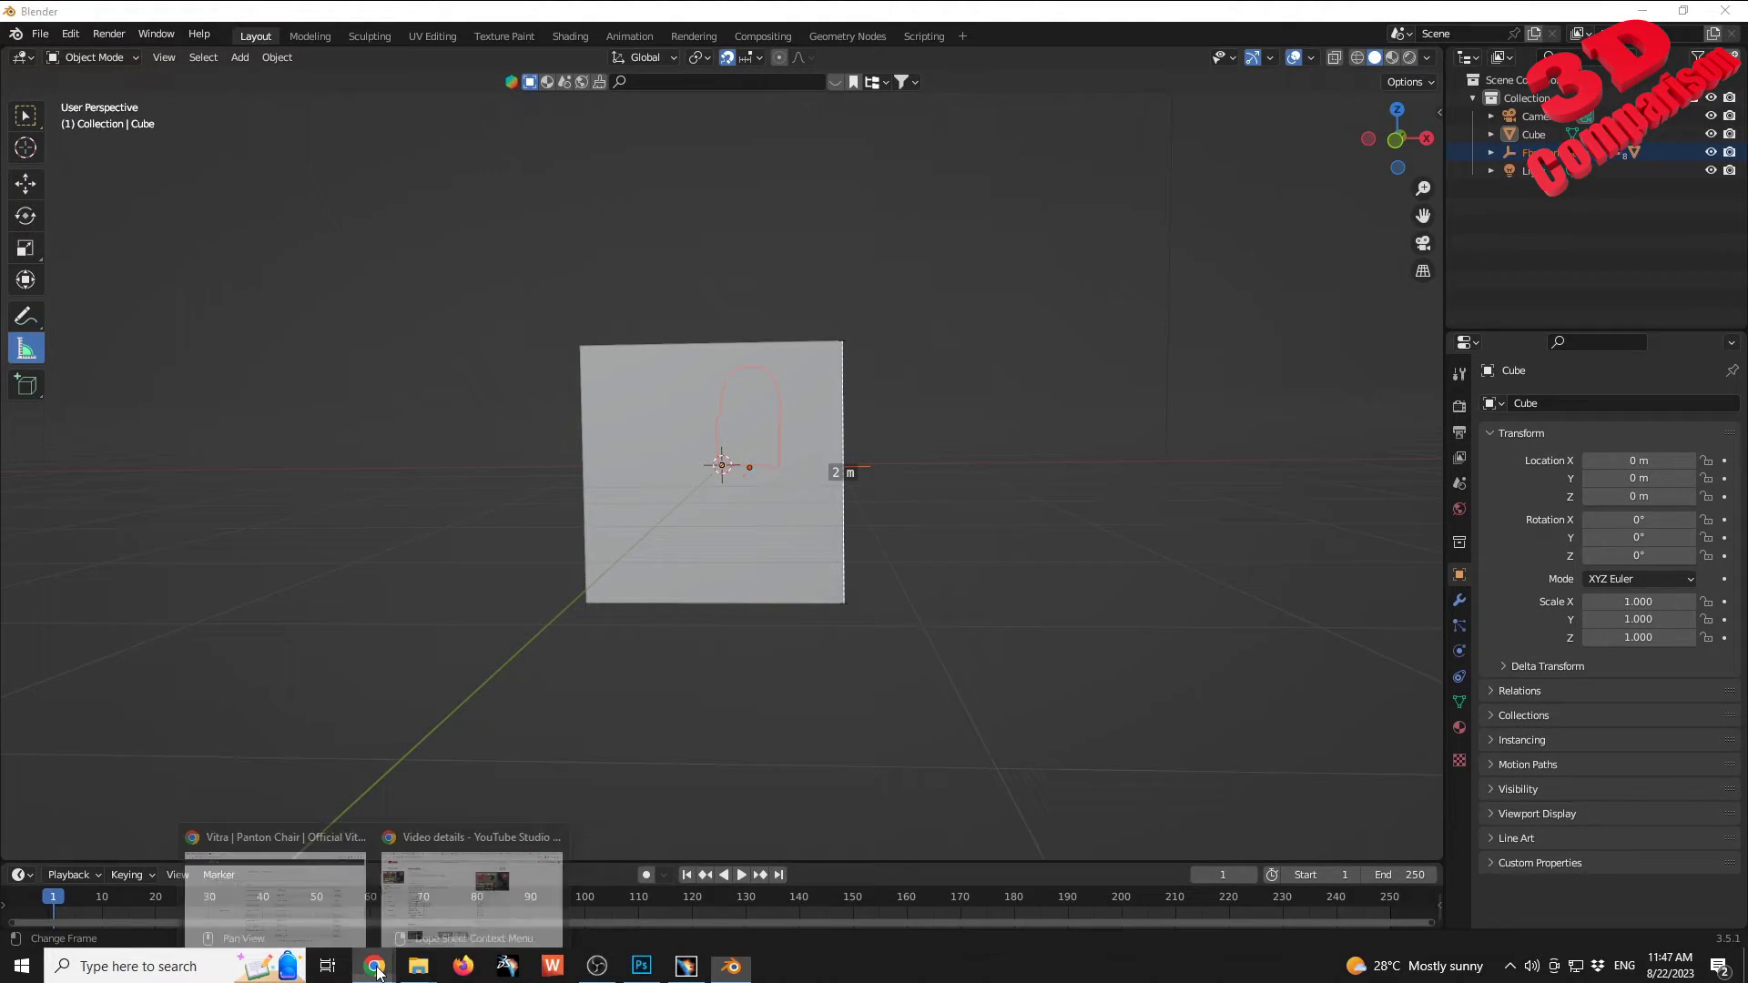
pyautogui.click(275, 887)
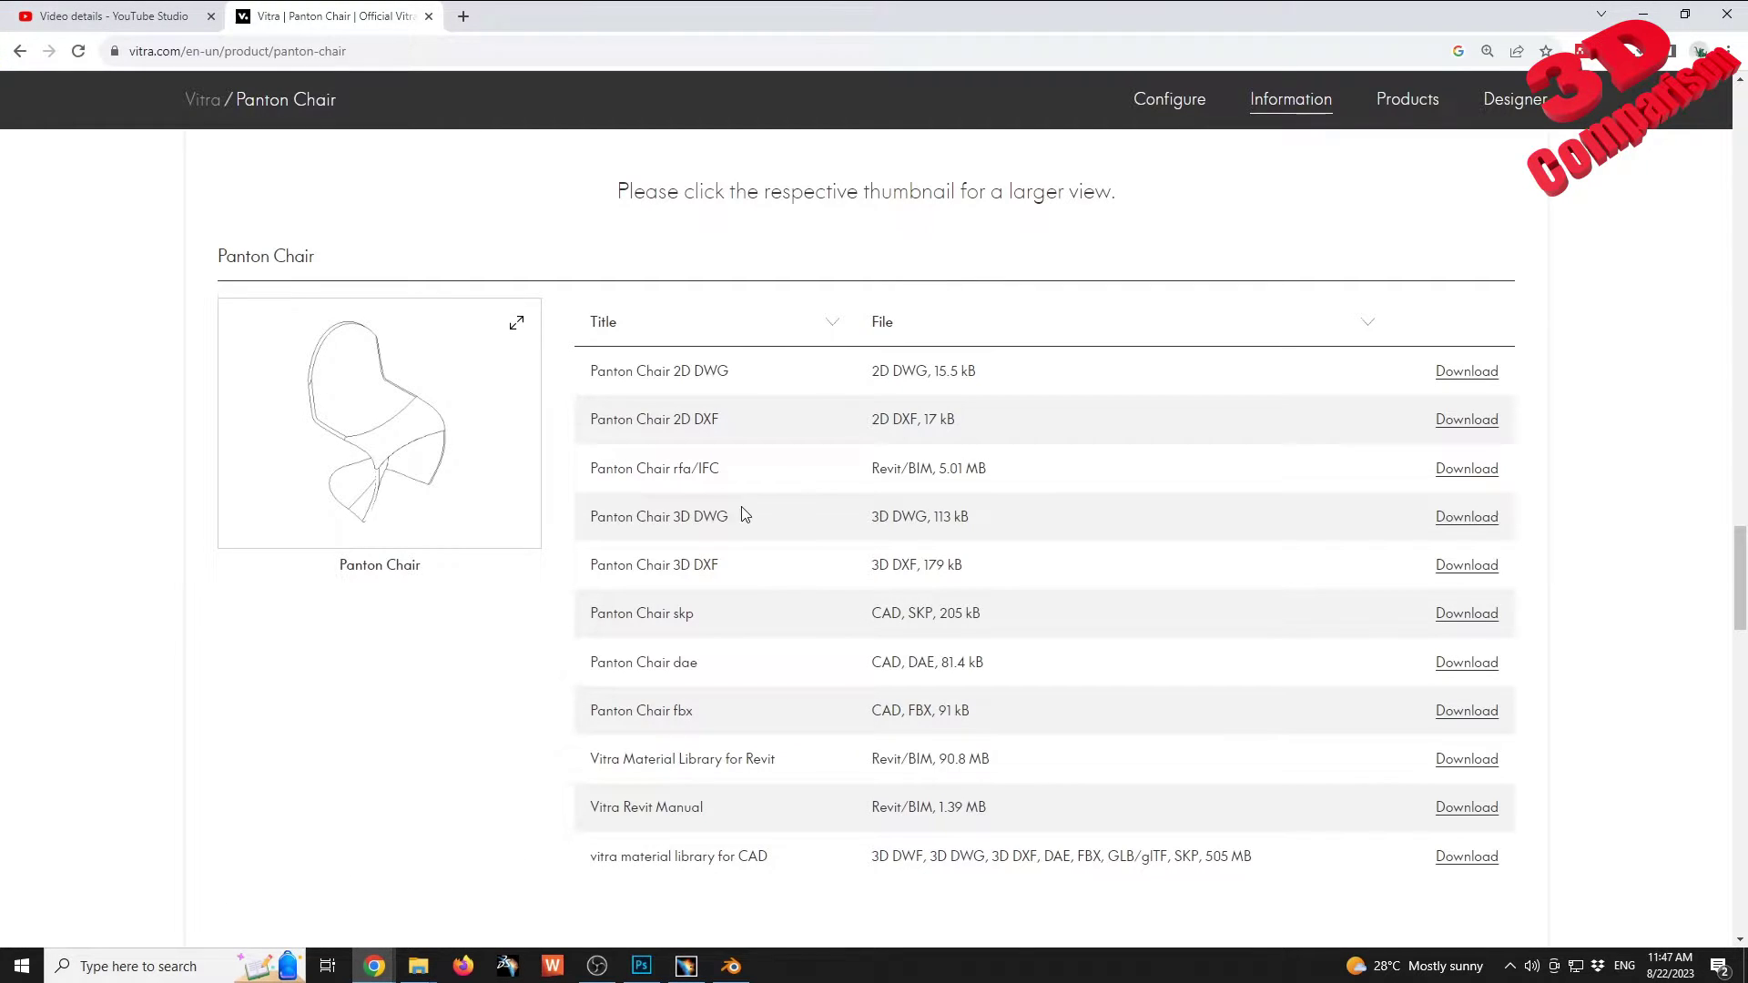
pyautogui.scroll(3, 761, 527)
pyautogui.click(772, 364)
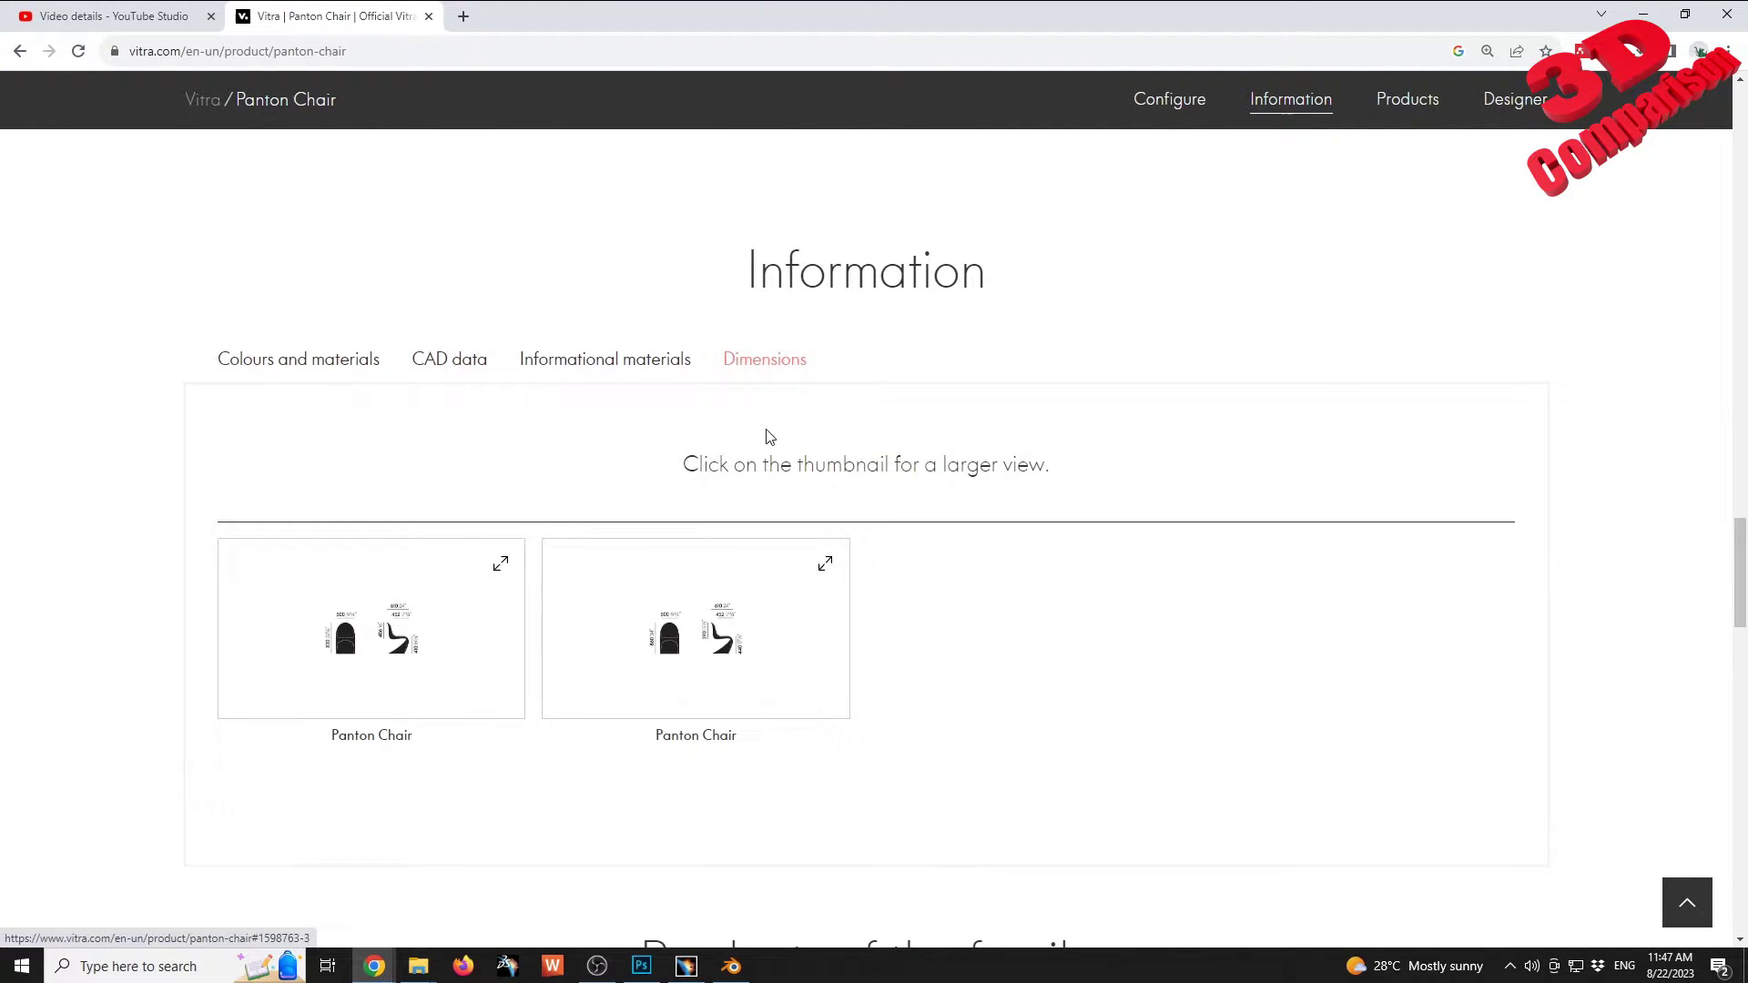
pyautogui.click(412, 667)
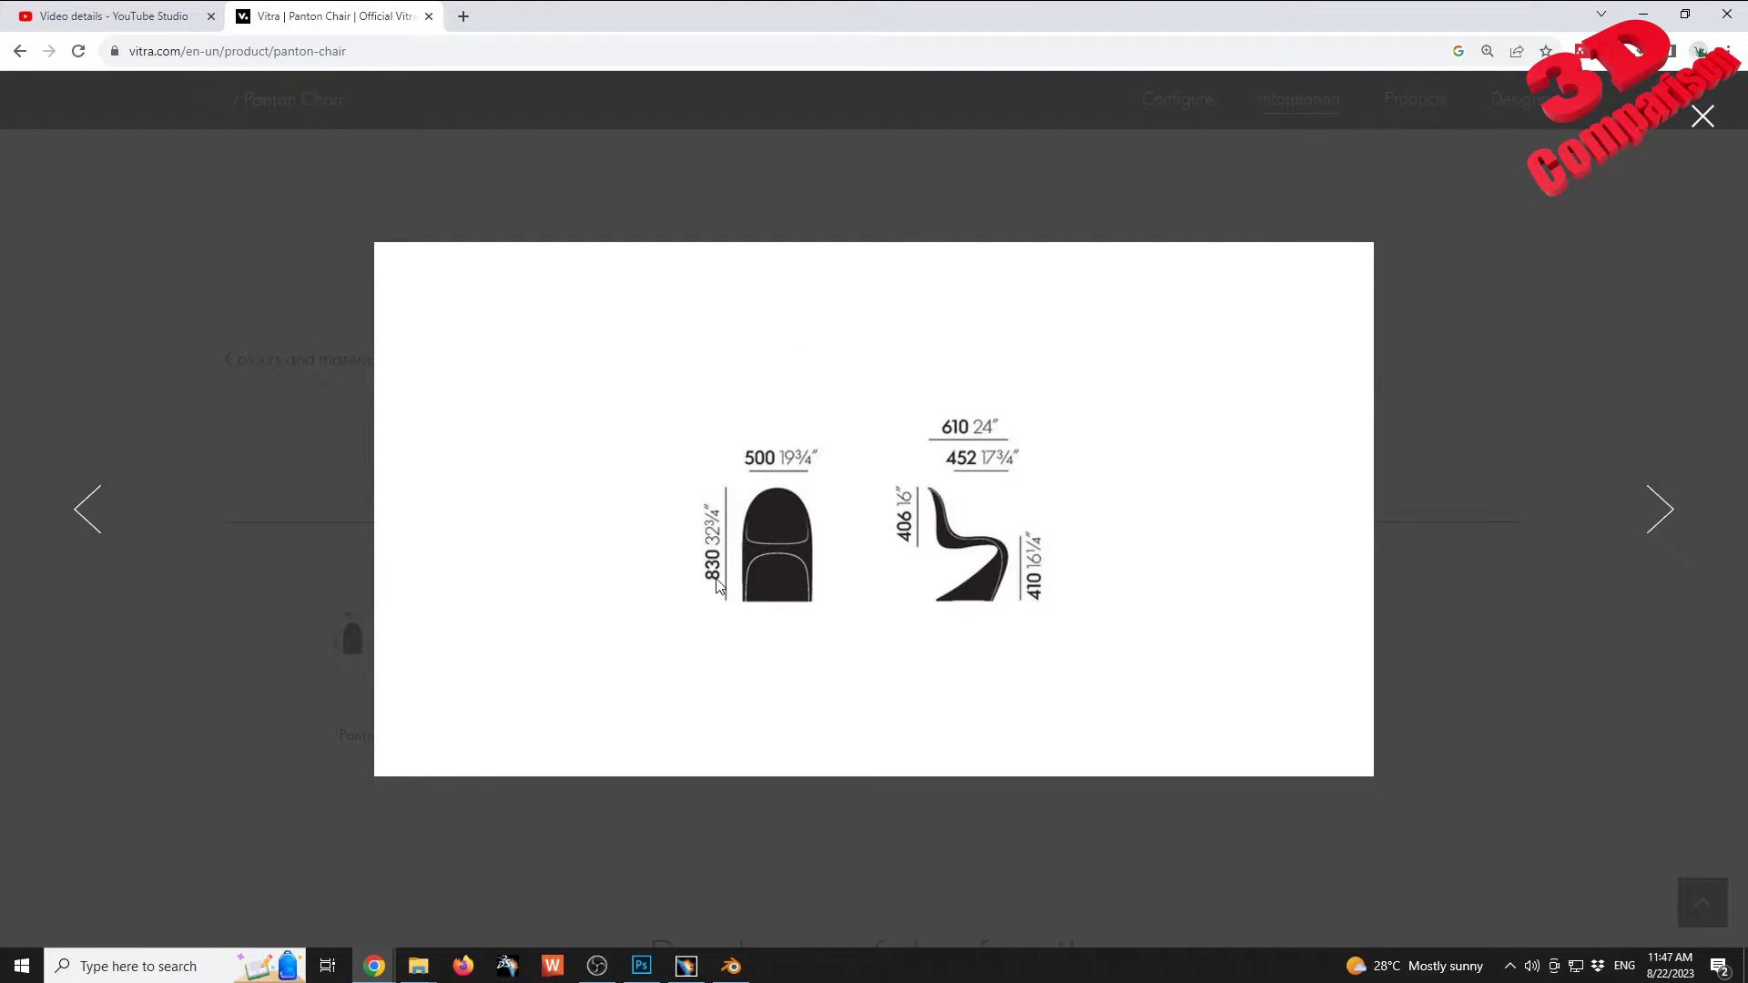
pyautogui.click(1702, 116)
# Step: Select the default cube with the Select Box tool and delete it
pyautogui.click(731, 966)
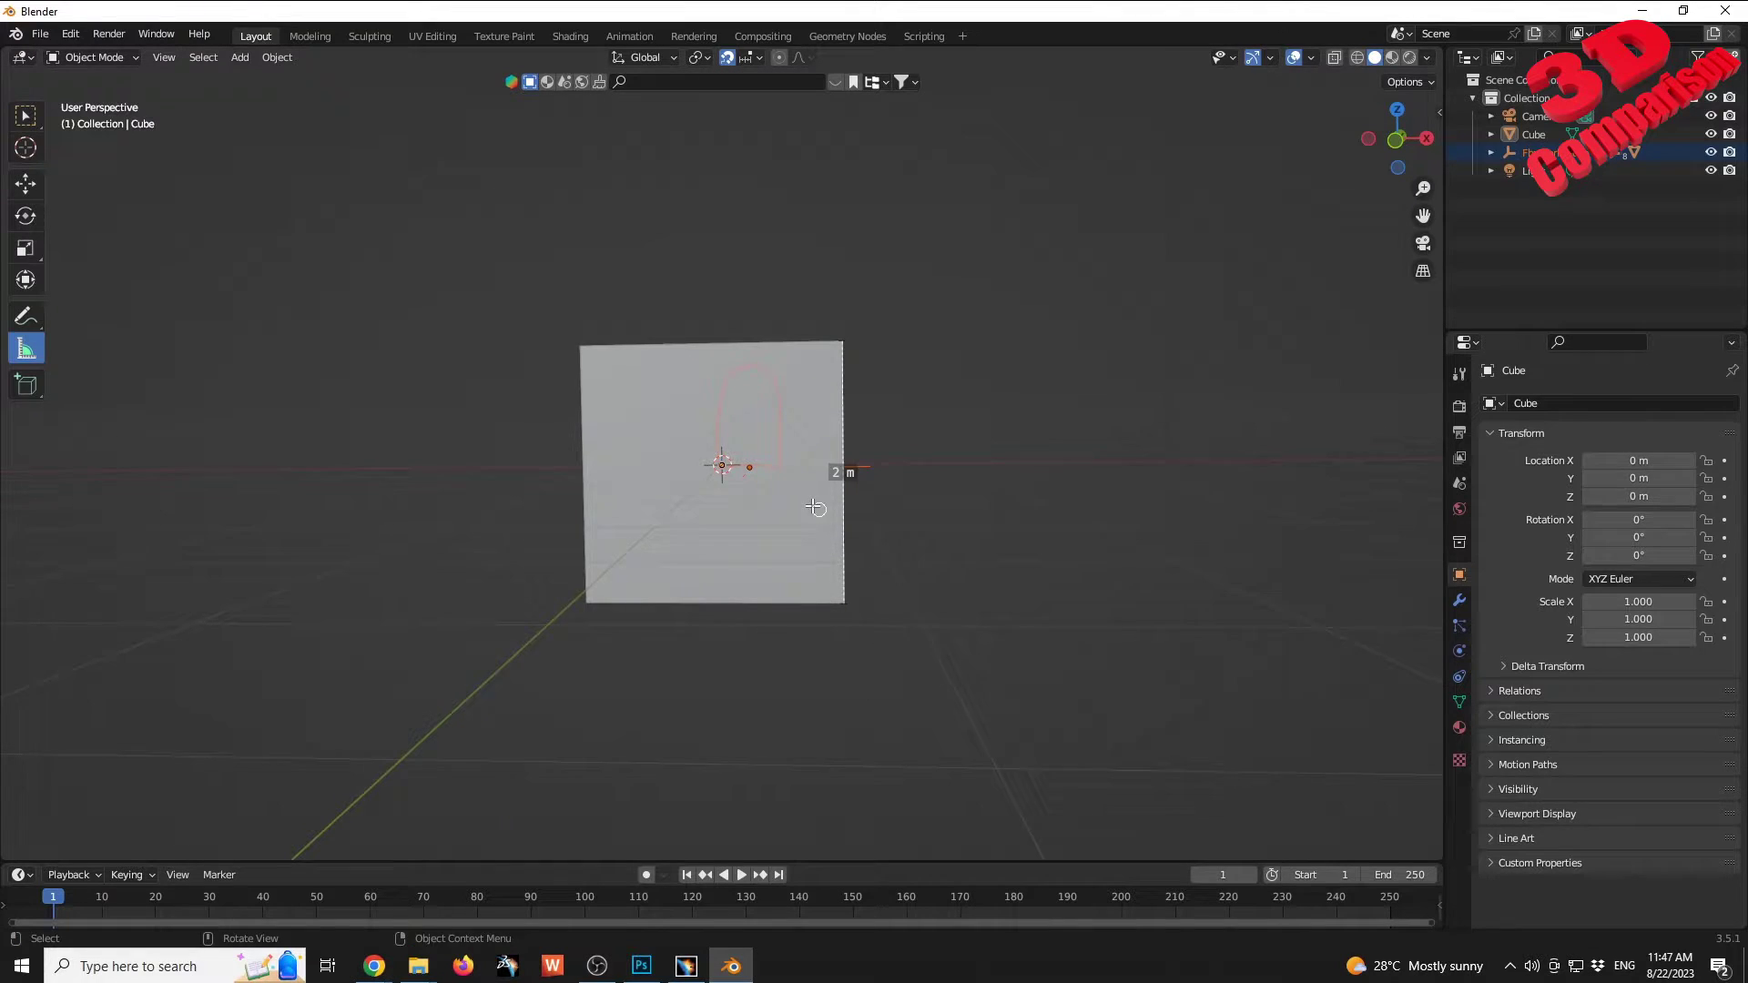
pyautogui.moveTo(820, 500); pyautogui.dragTo(723, 479, button='middle')
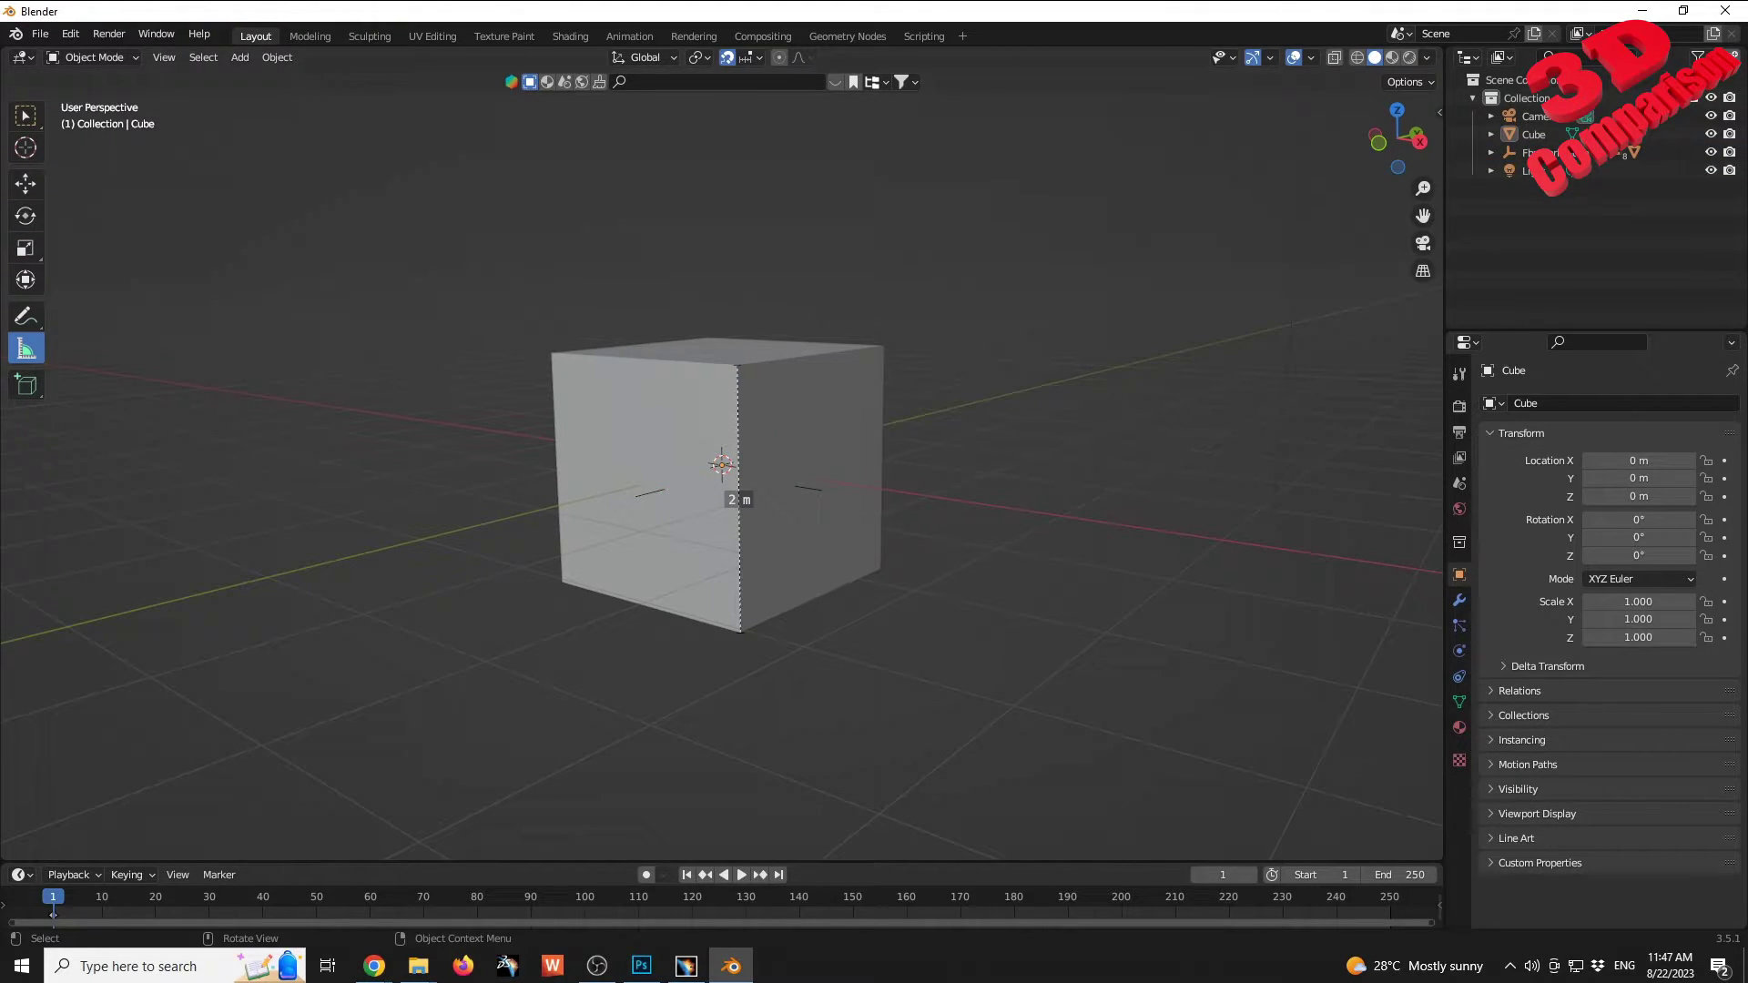
pyautogui.click(25, 116)
pyautogui.scroll(2, 810, 428)
pyautogui.click(813, 431)
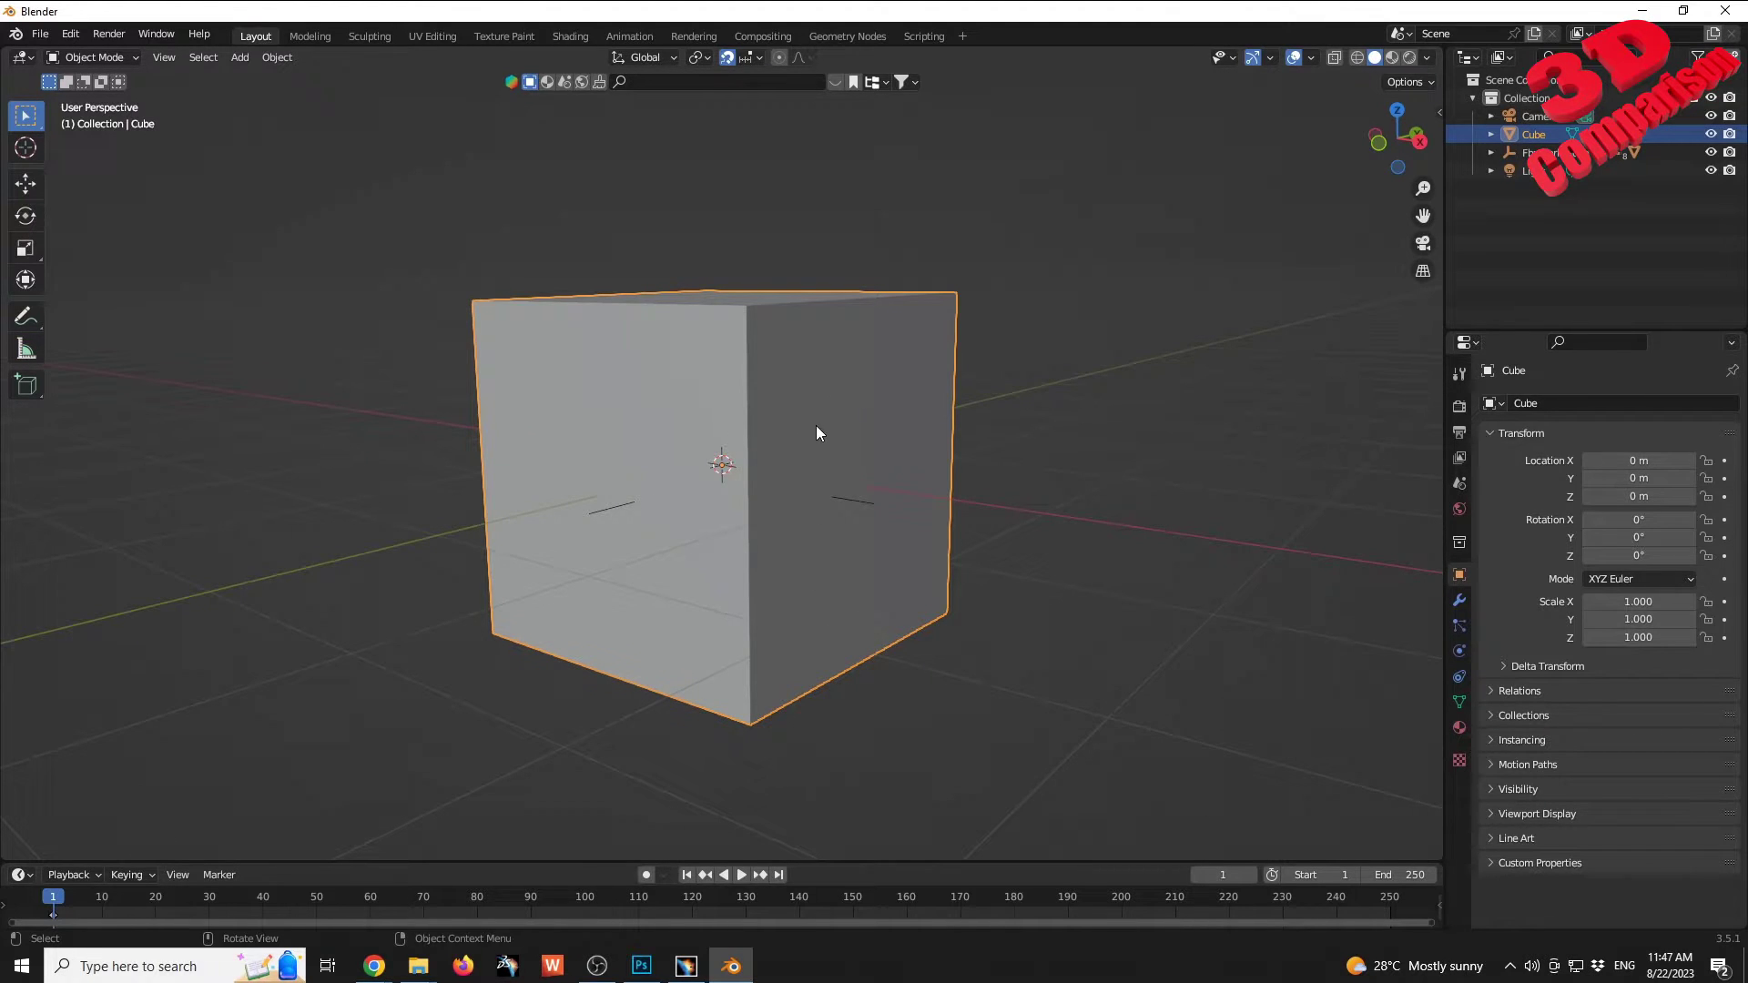
pyautogui.press('Delete')
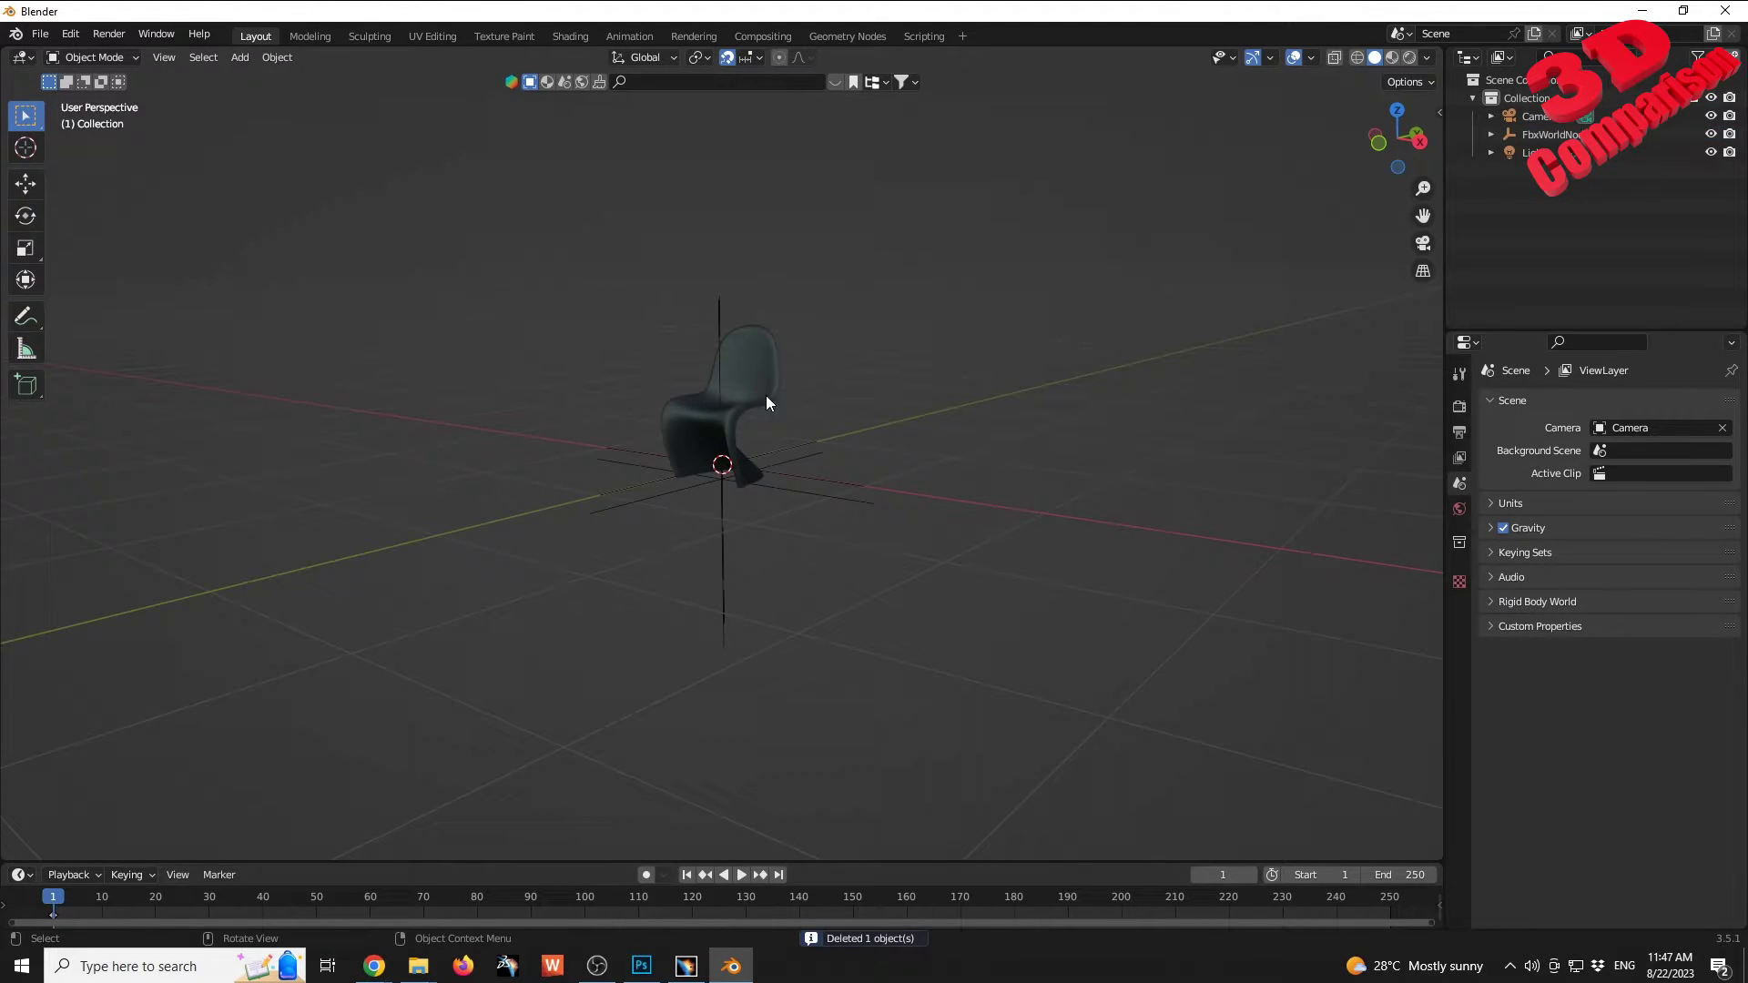
# Step: Select the imported chair mesh FbxMesh and orbit around it
pyautogui.scroll(1, 762, 382)
pyautogui.click(758, 352)
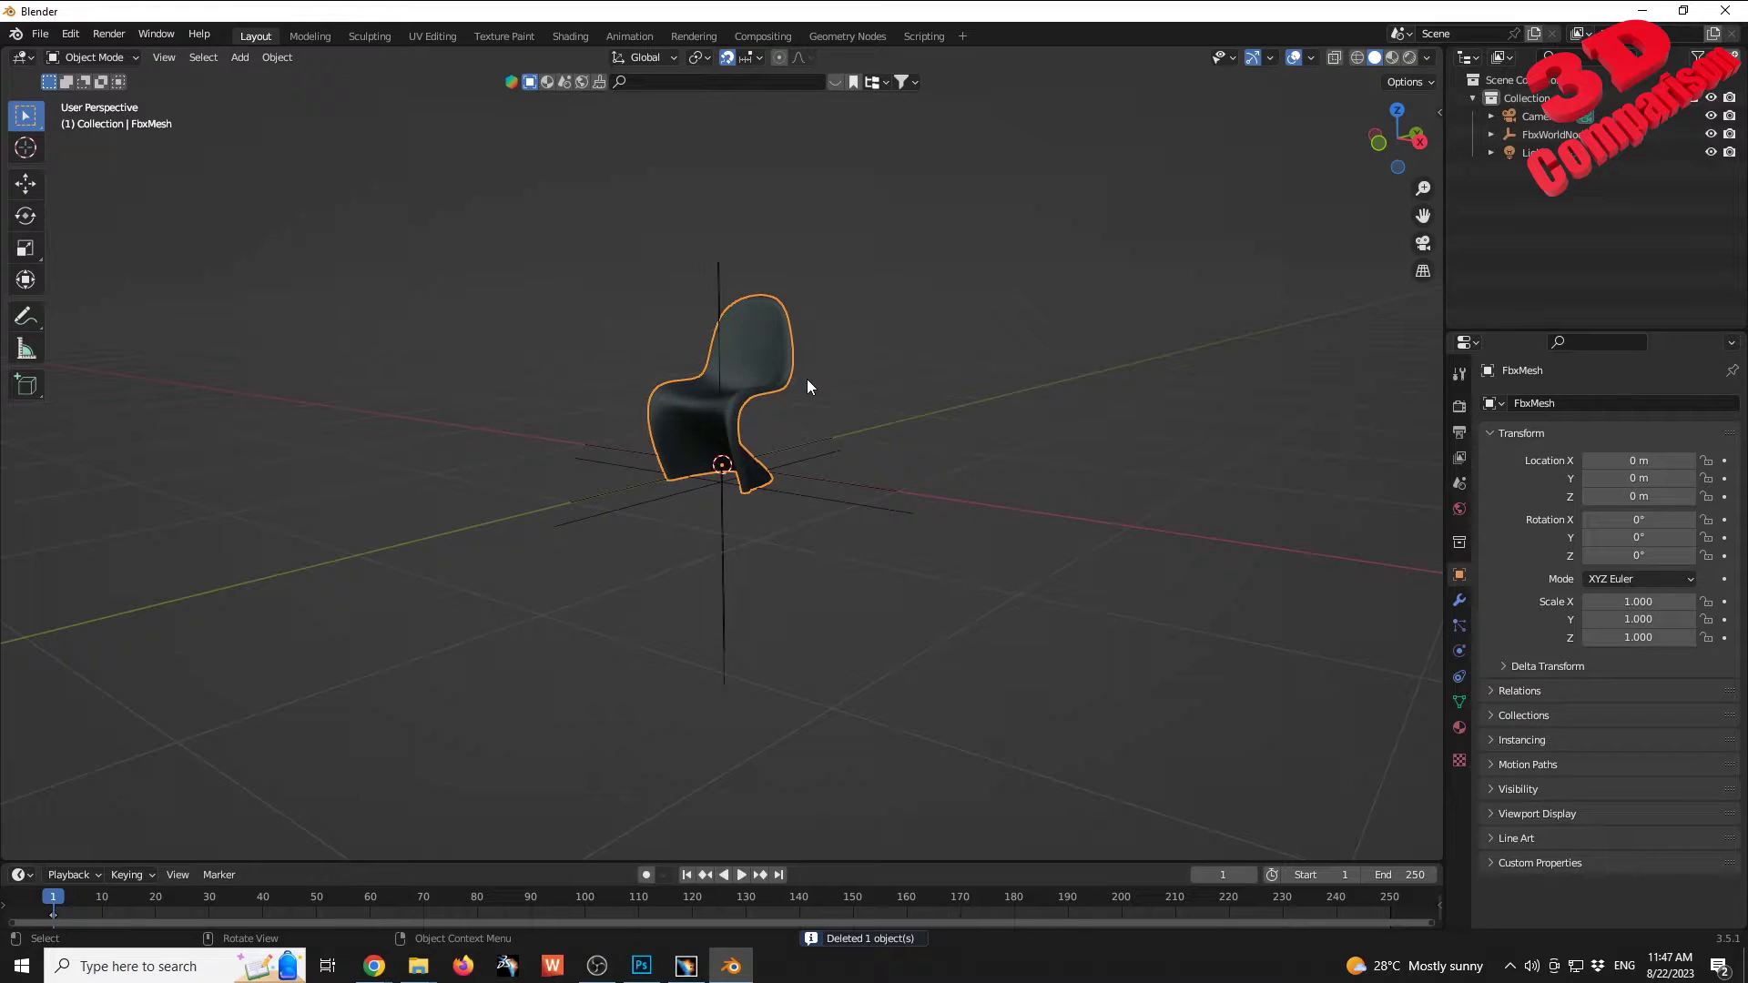
pyautogui.moveTo(799, 404); pyautogui.dragTo(770, 315, button='middle')
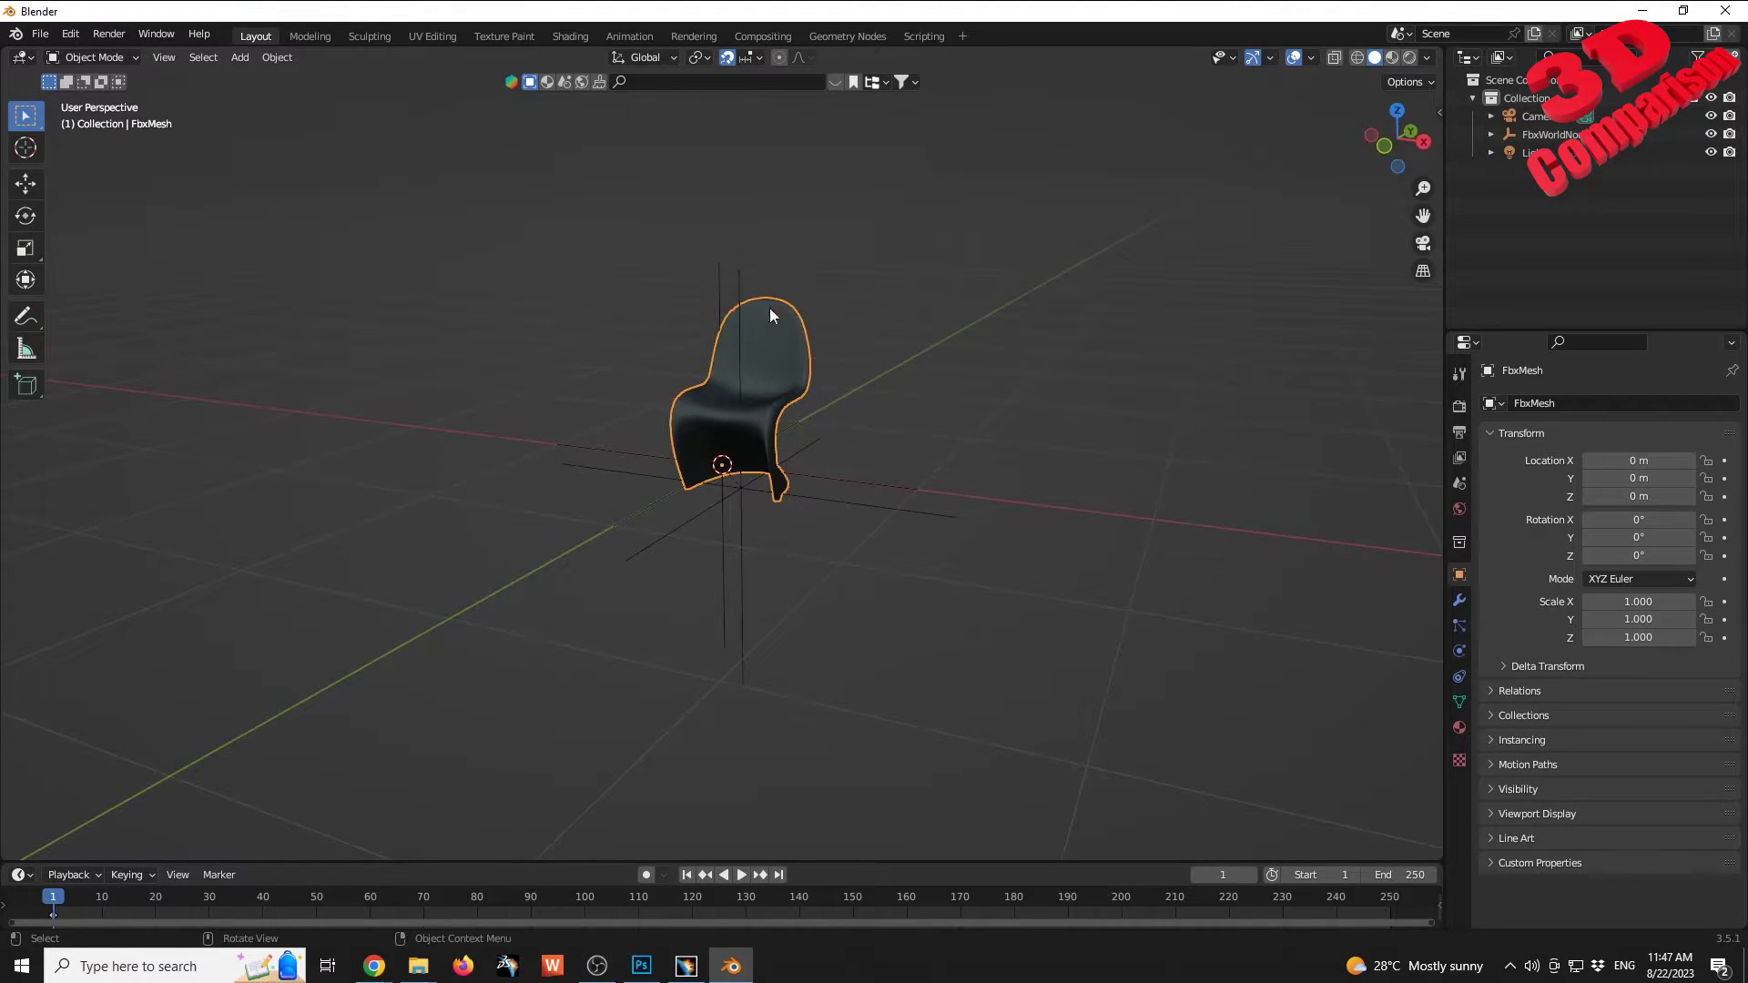
# Step: Export the selected chair as a legacy Wavefront OBJ named chair.obj to the Desktop
pyautogui.click(40, 34)
pyautogui.moveTo(92, 302)
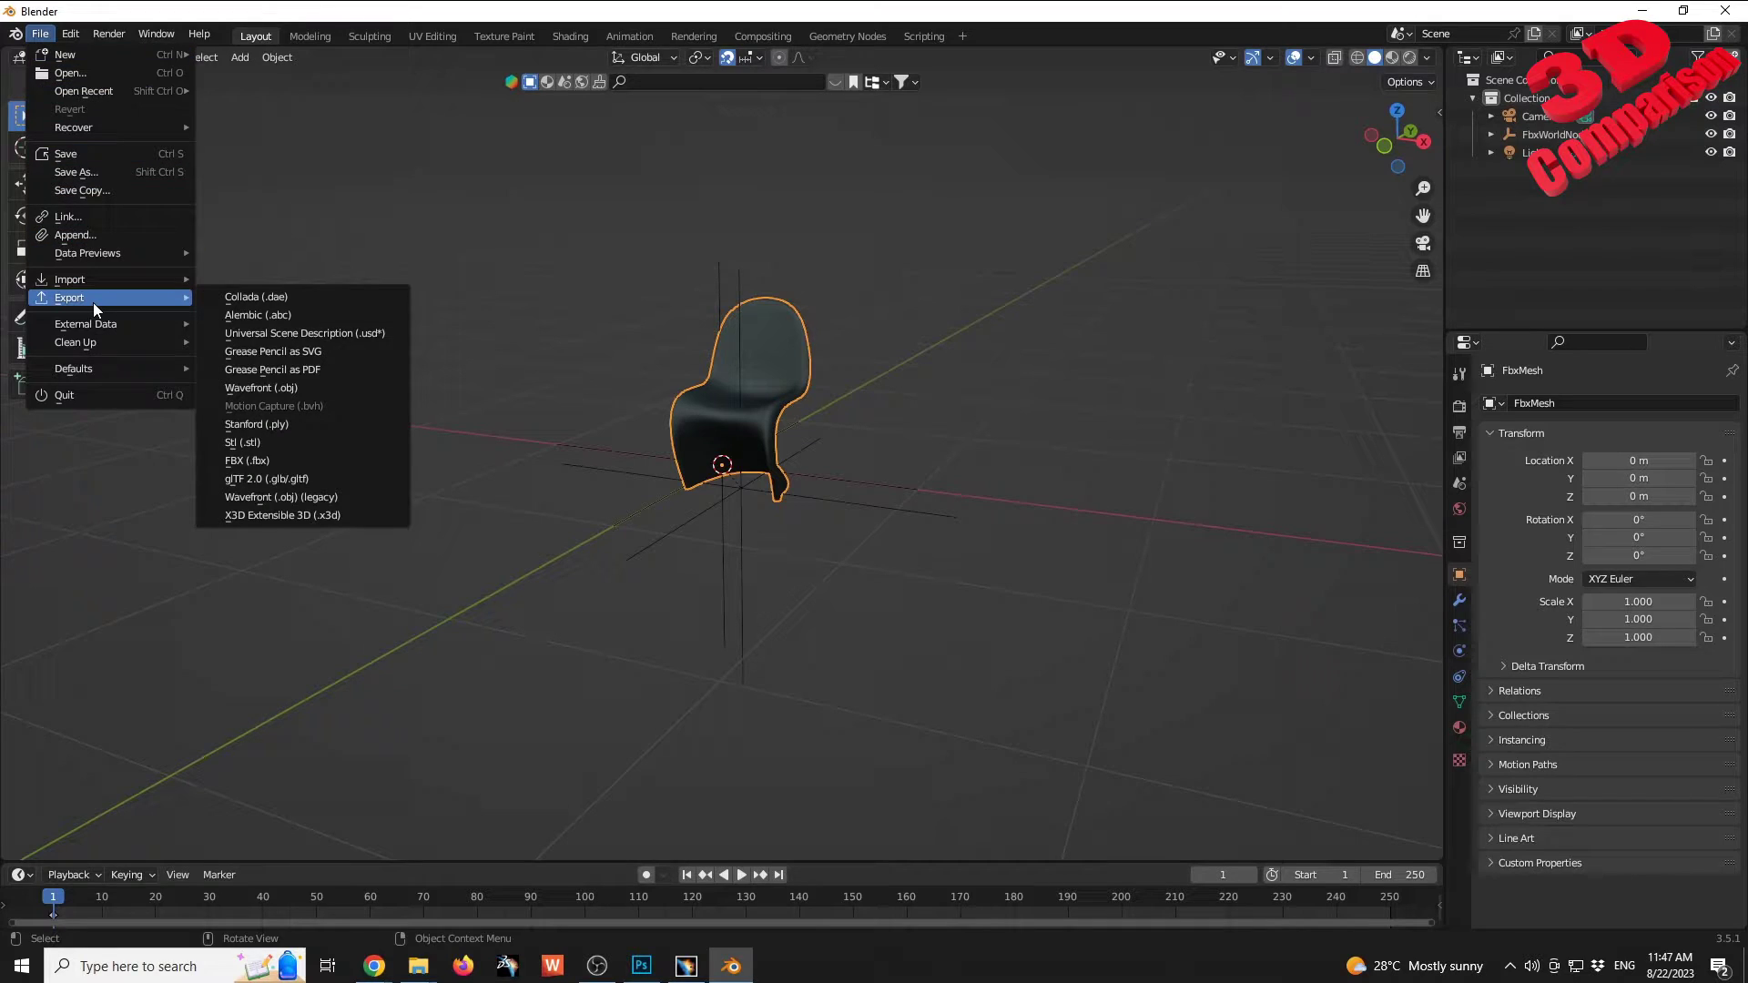
pyautogui.click(341, 496)
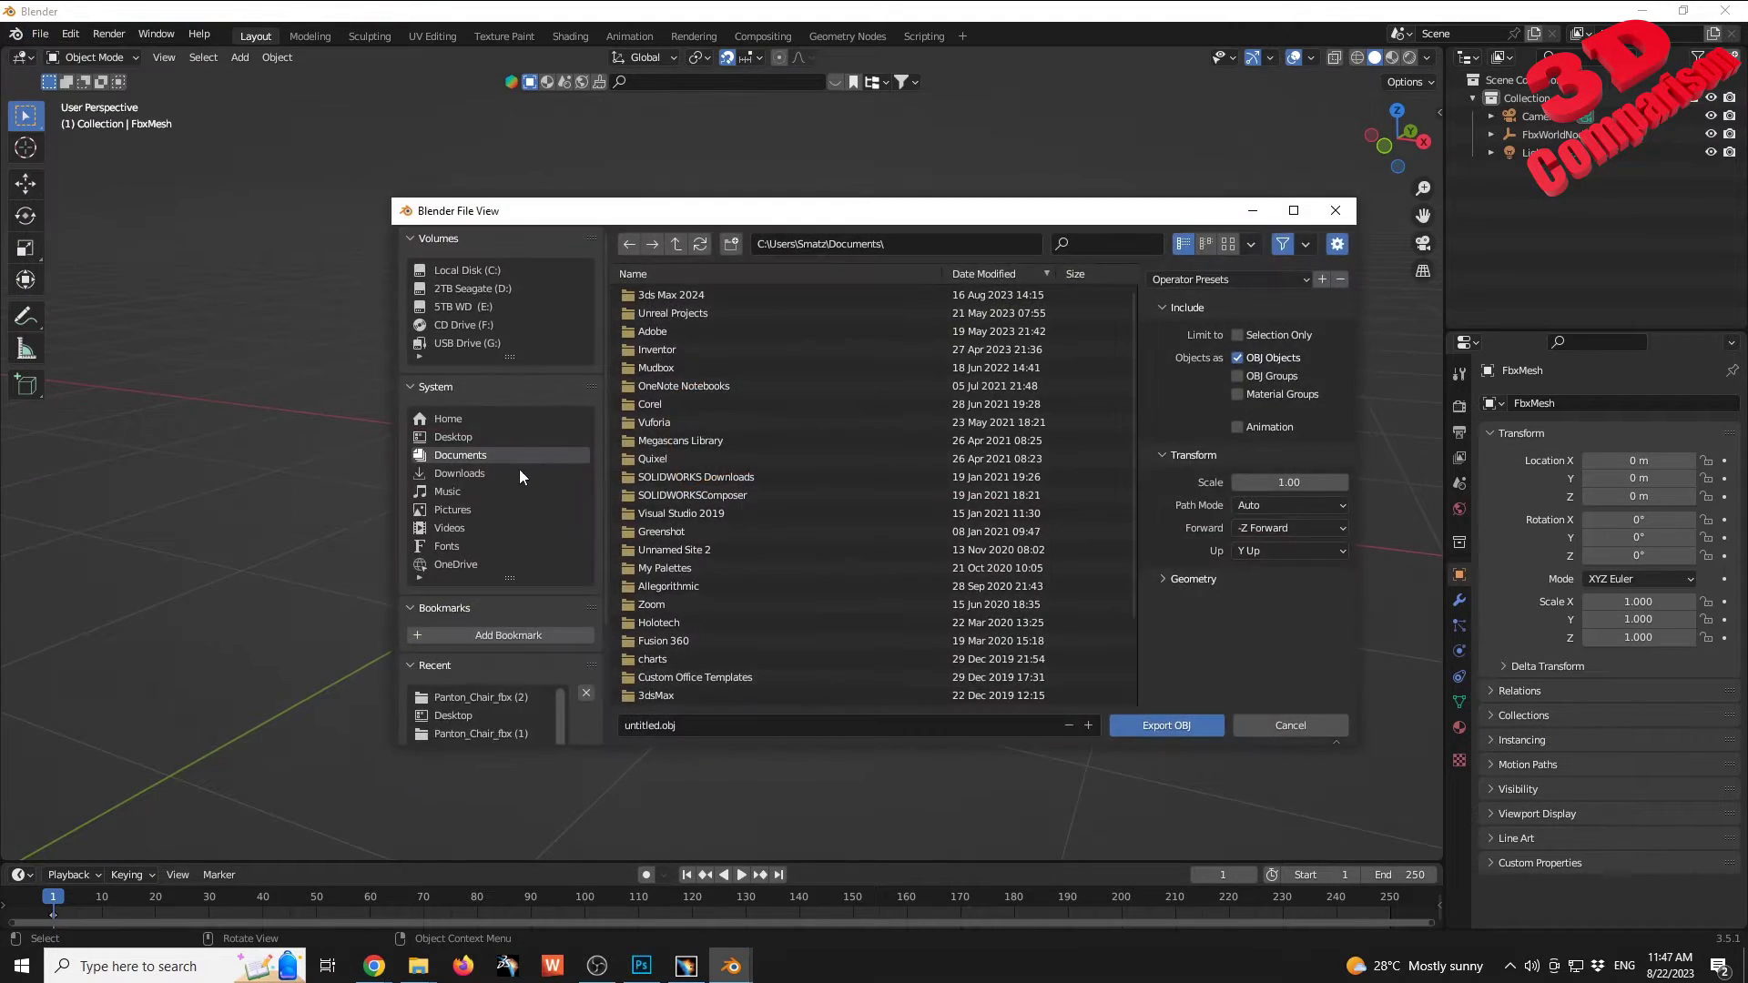
pyautogui.click(685, 726)
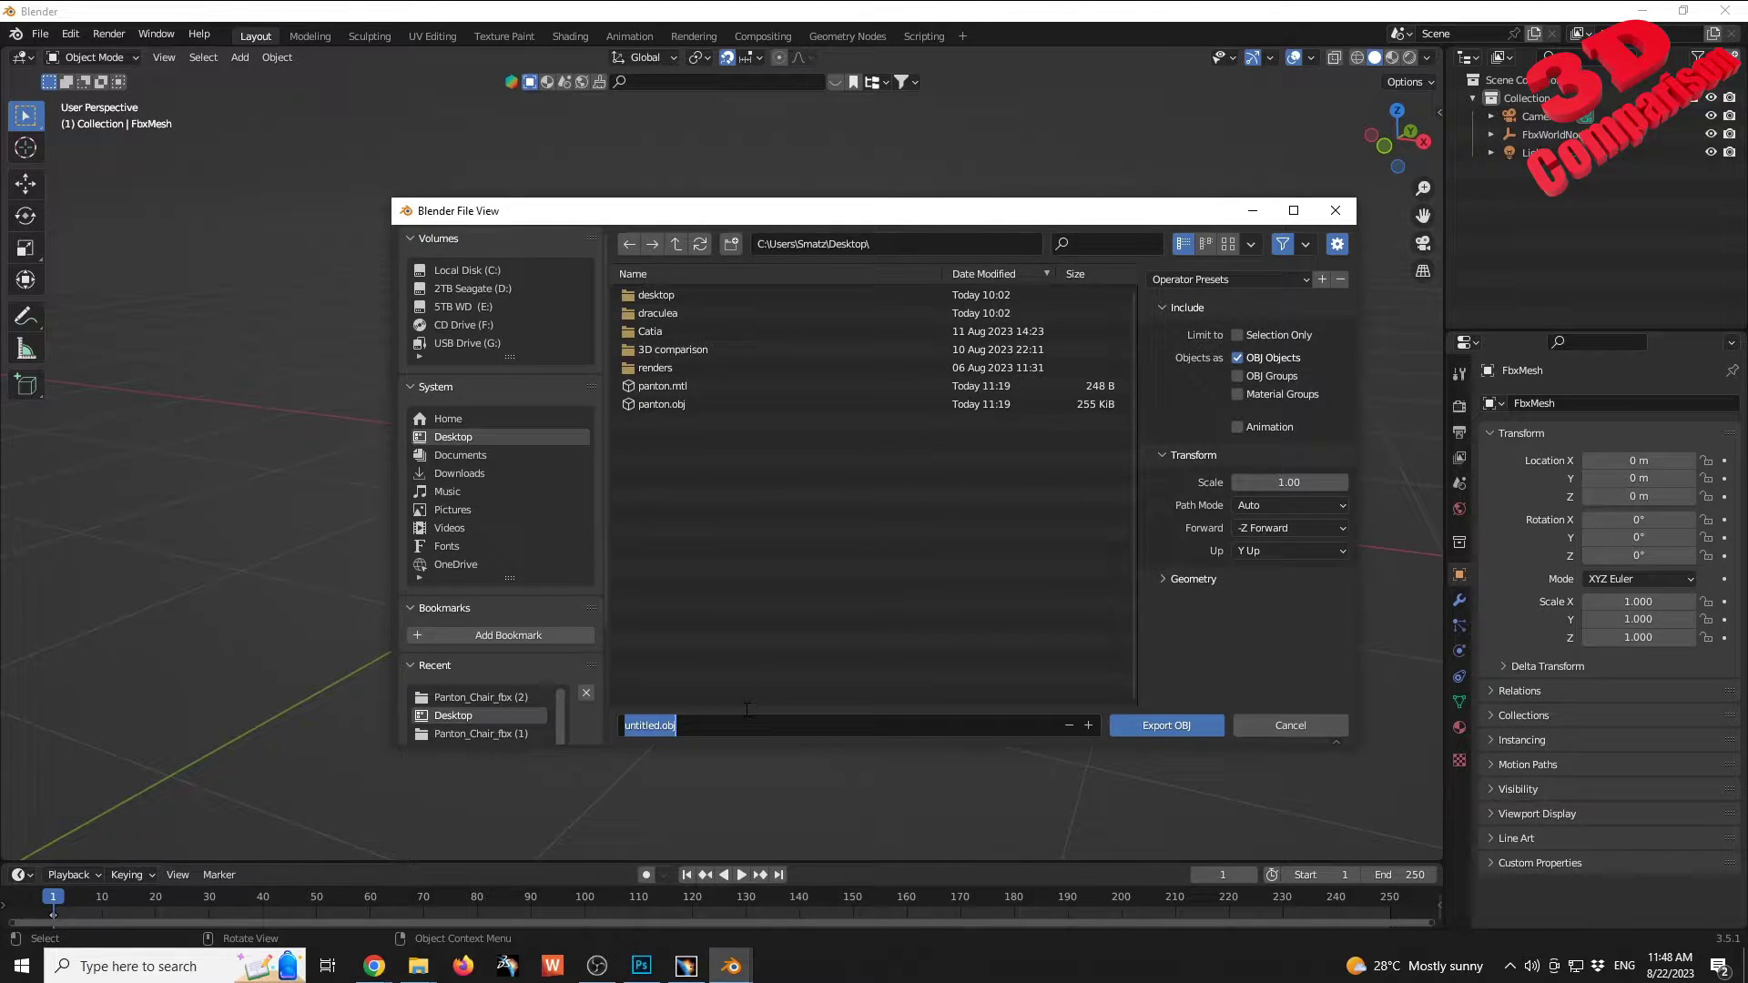
pyautogui.write('chair')
pyautogui.press('Return')
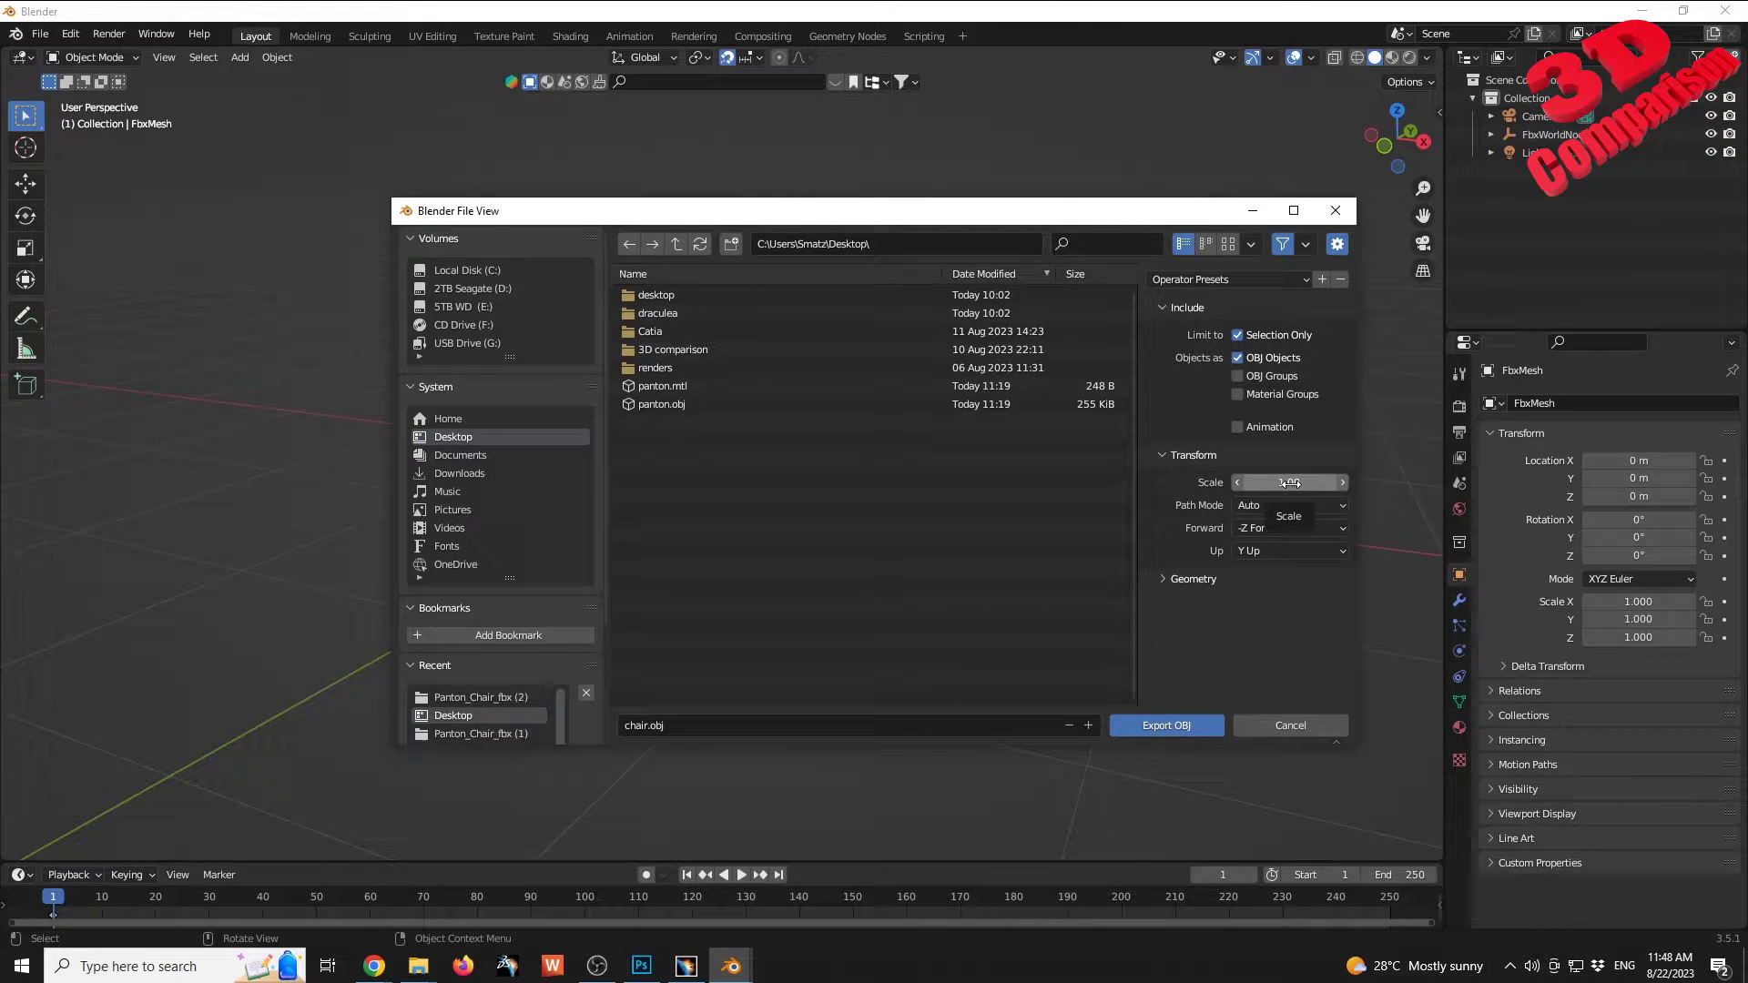
pyautogui.click(1168, 722)
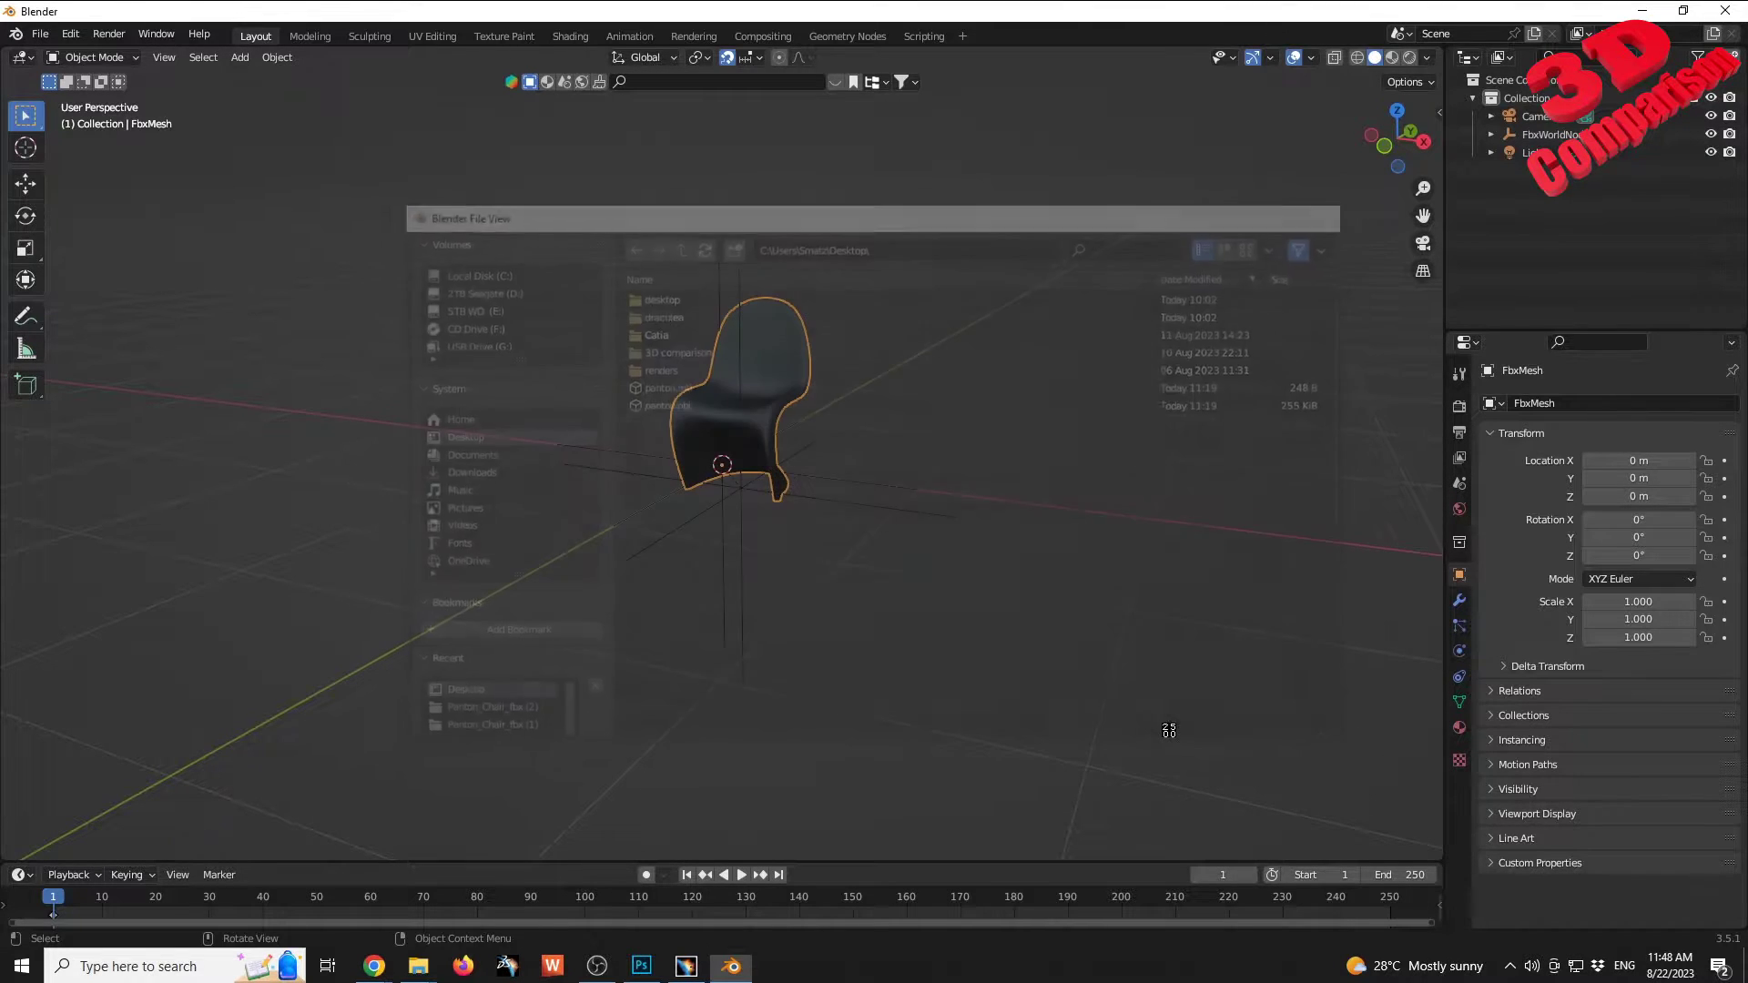
# Step: Create a new part named Part1 in CATIA's Imagine & Shape workbench
pyautogui.click(685, 966)
pyautogui.click(18, 31)
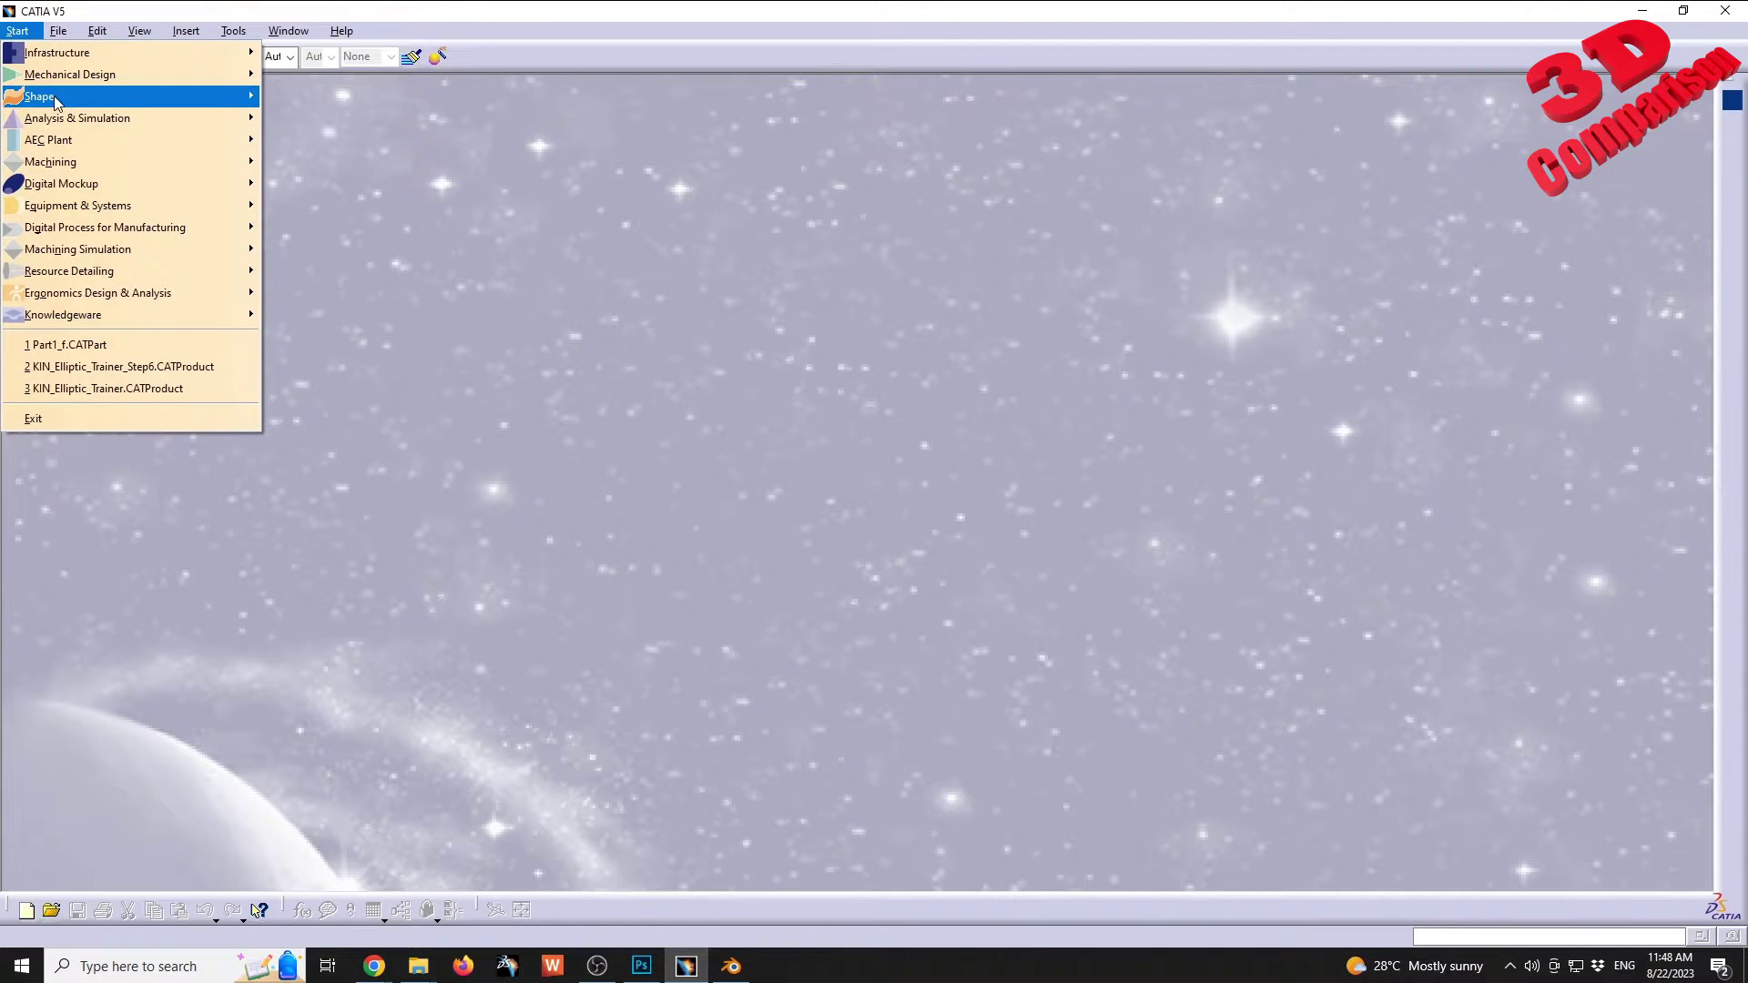
pyautogui.moveTo(54, 100)
pyautogui.click(364, 161)
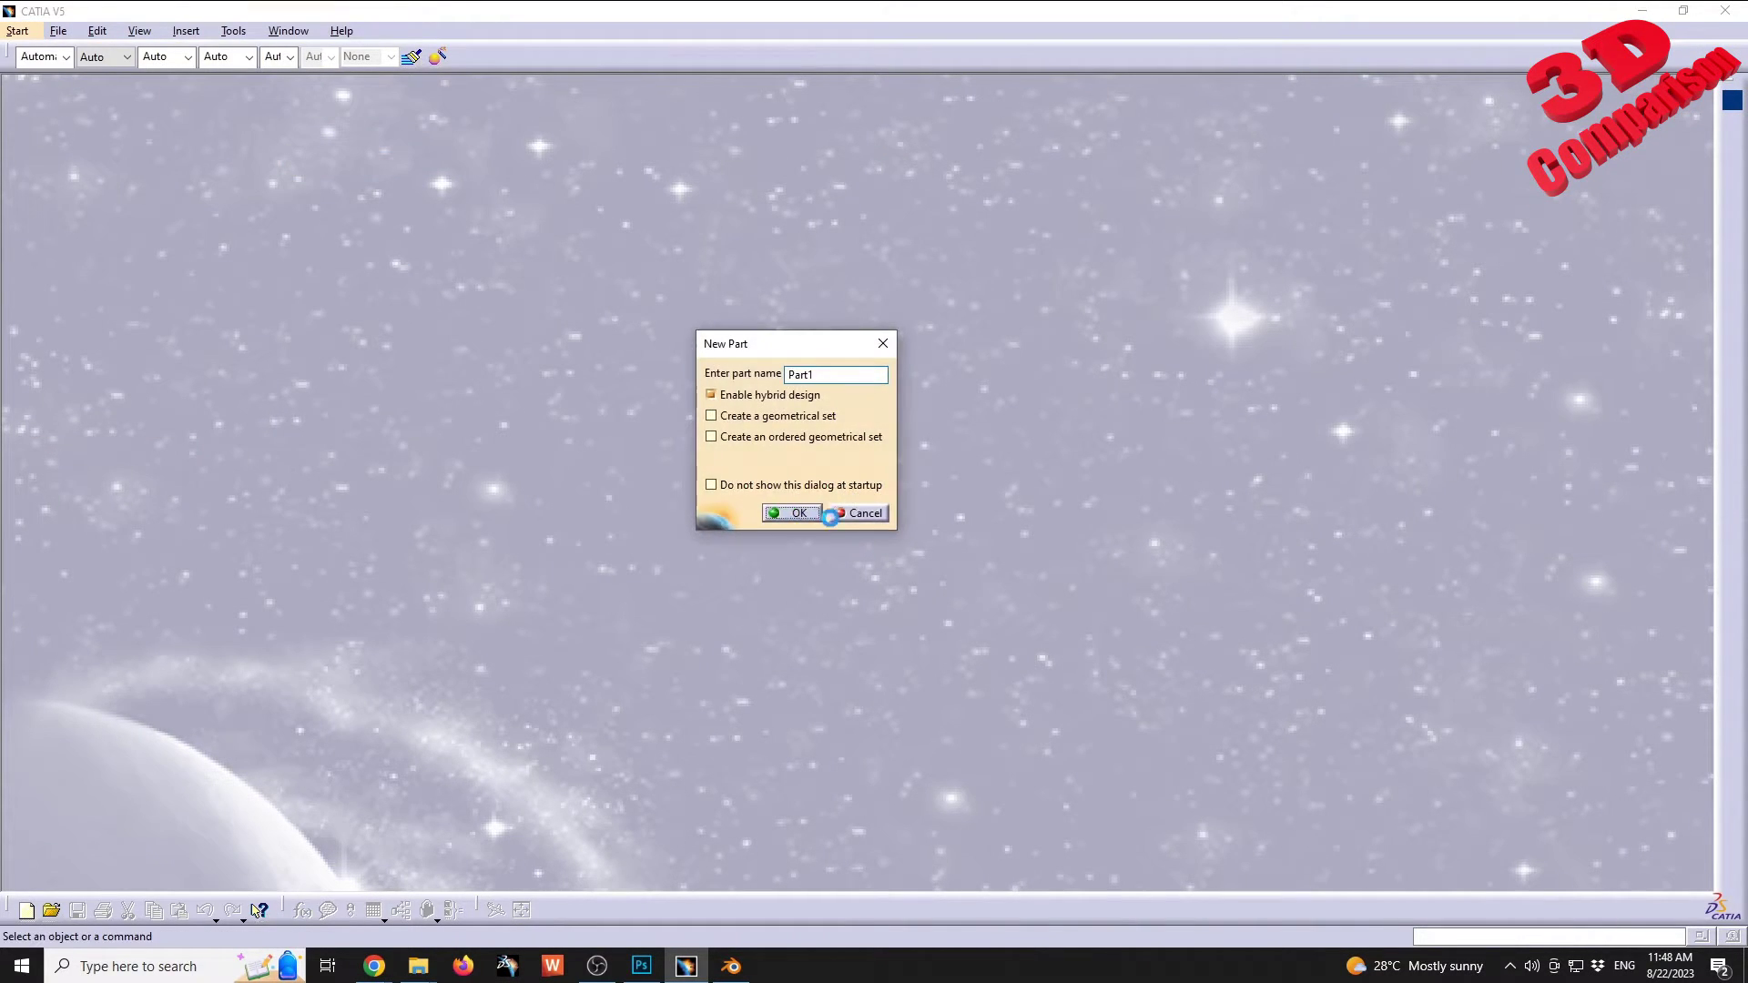
pyautogui.click(818, 510)
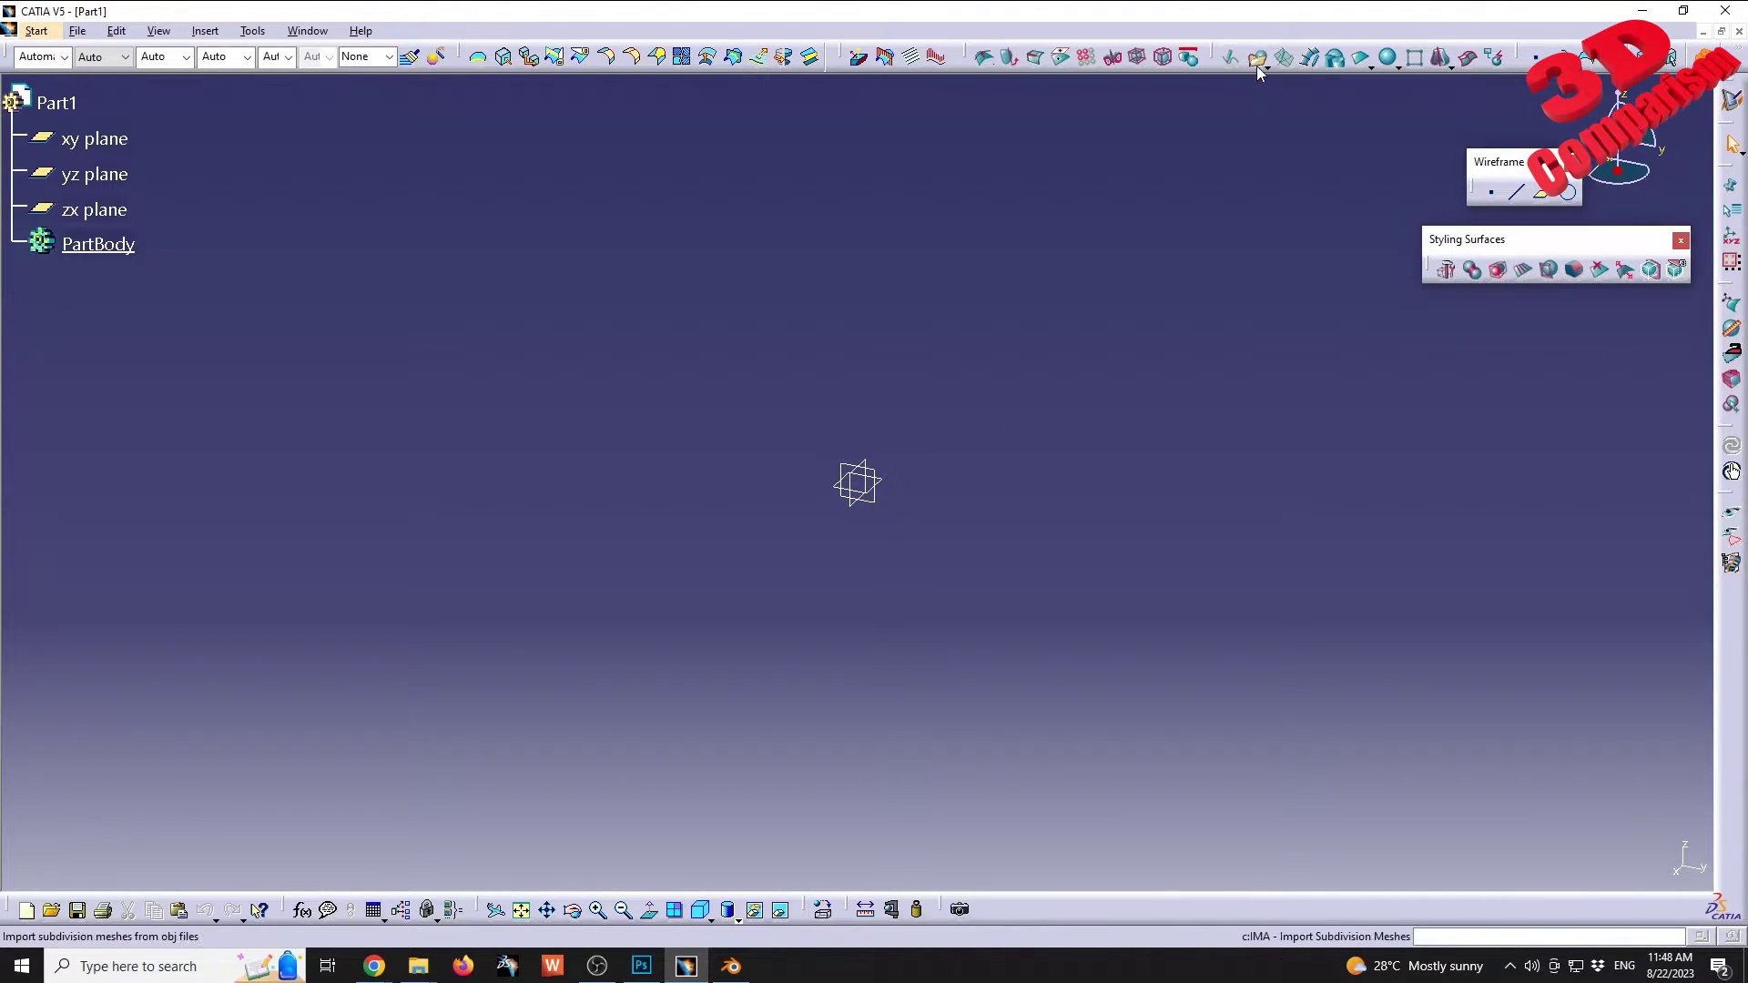
# Step: Import chair.obj as a subdivision mesh, checking the file's properties before opening it
pyautogui.click(1258, 60)
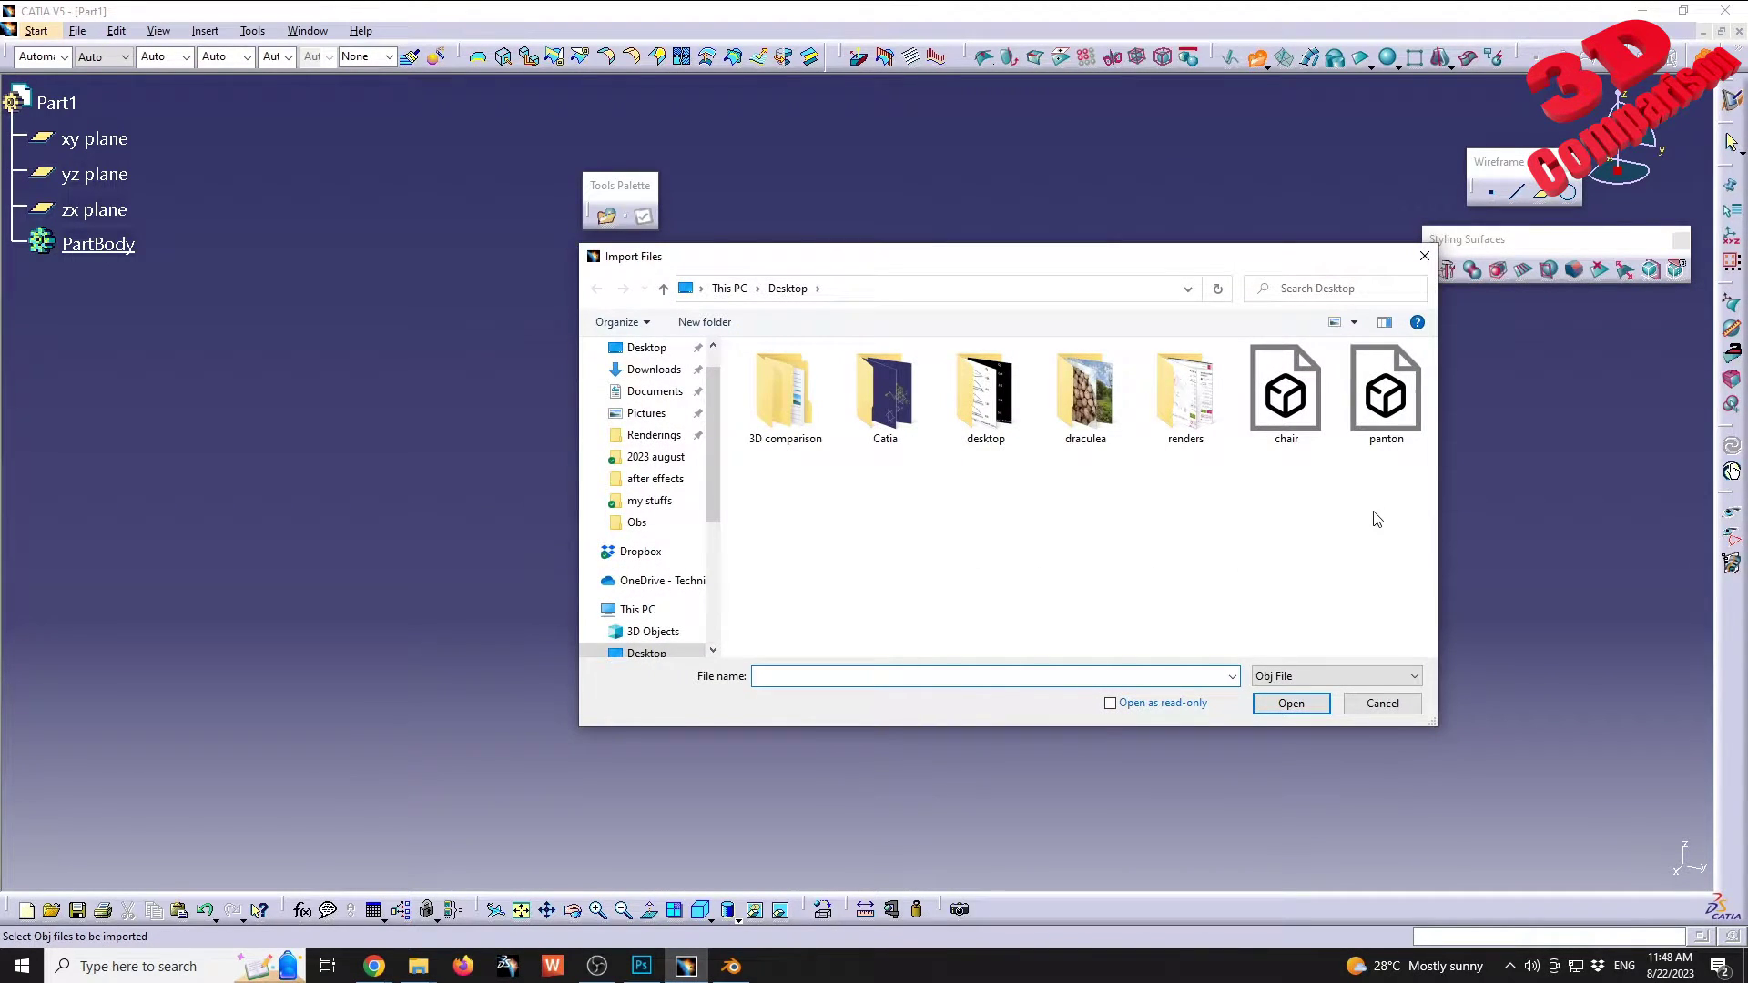
pyautogui.click(1297, 403)
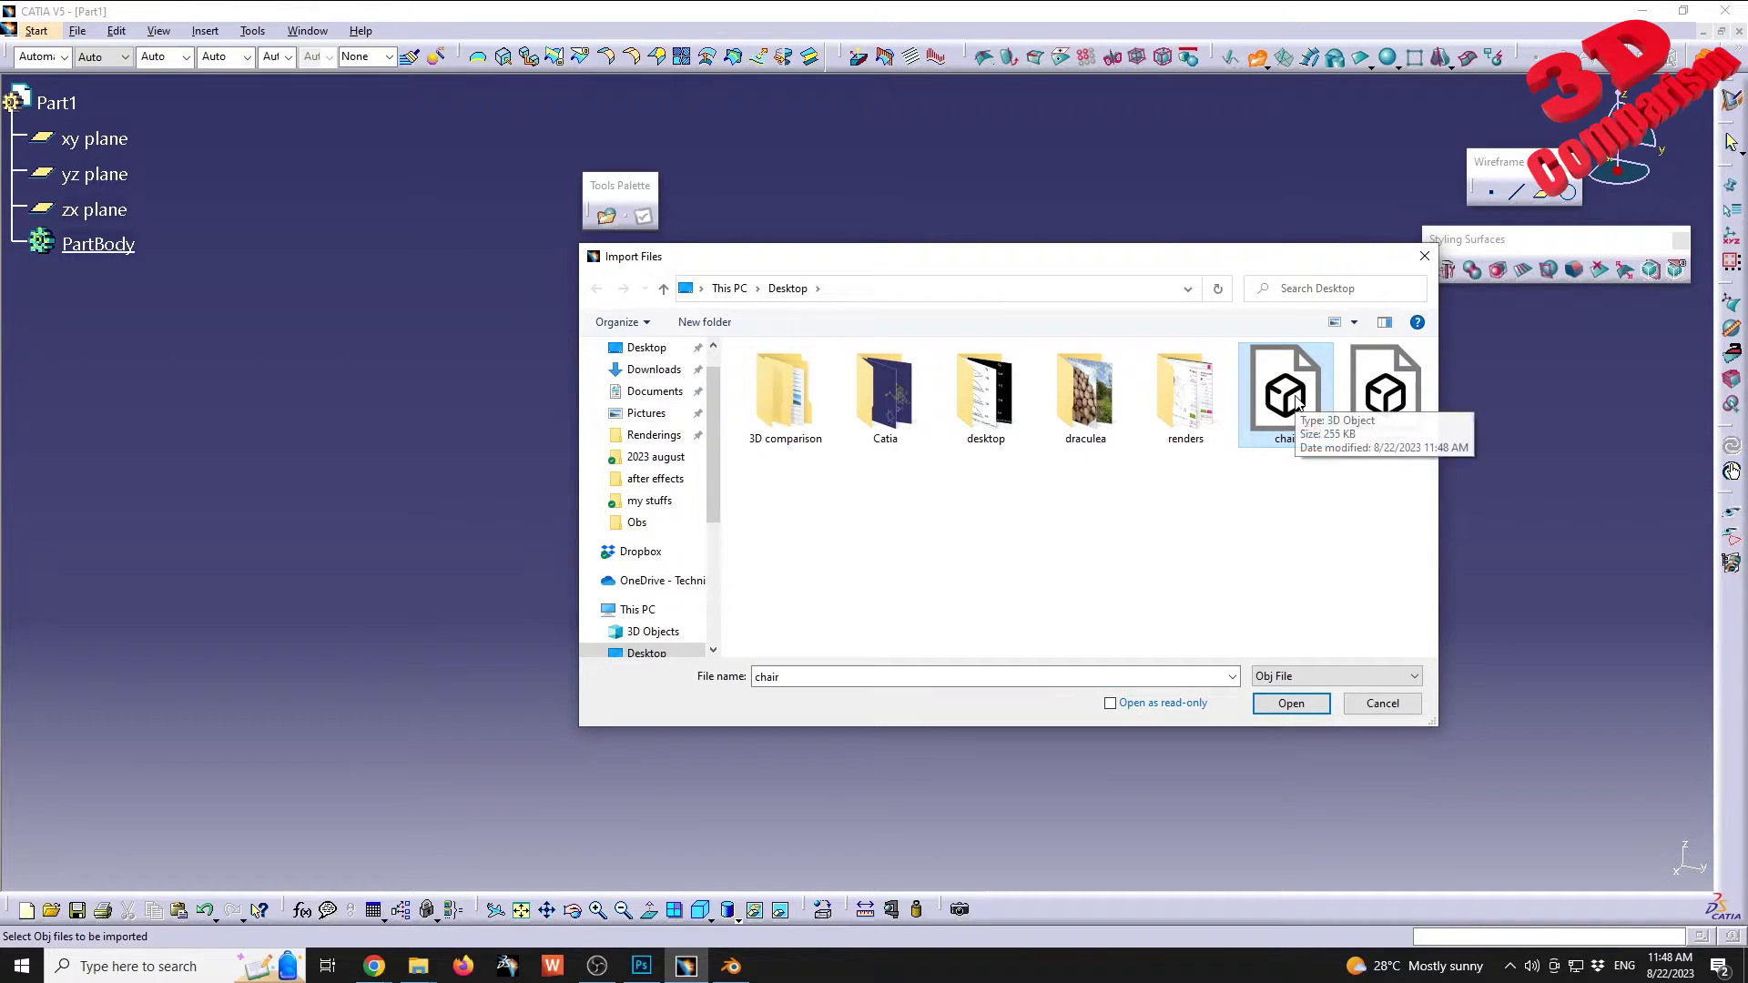
pyautogui.rightClick(1295, 397)
pyautogui.click(1350, 828)
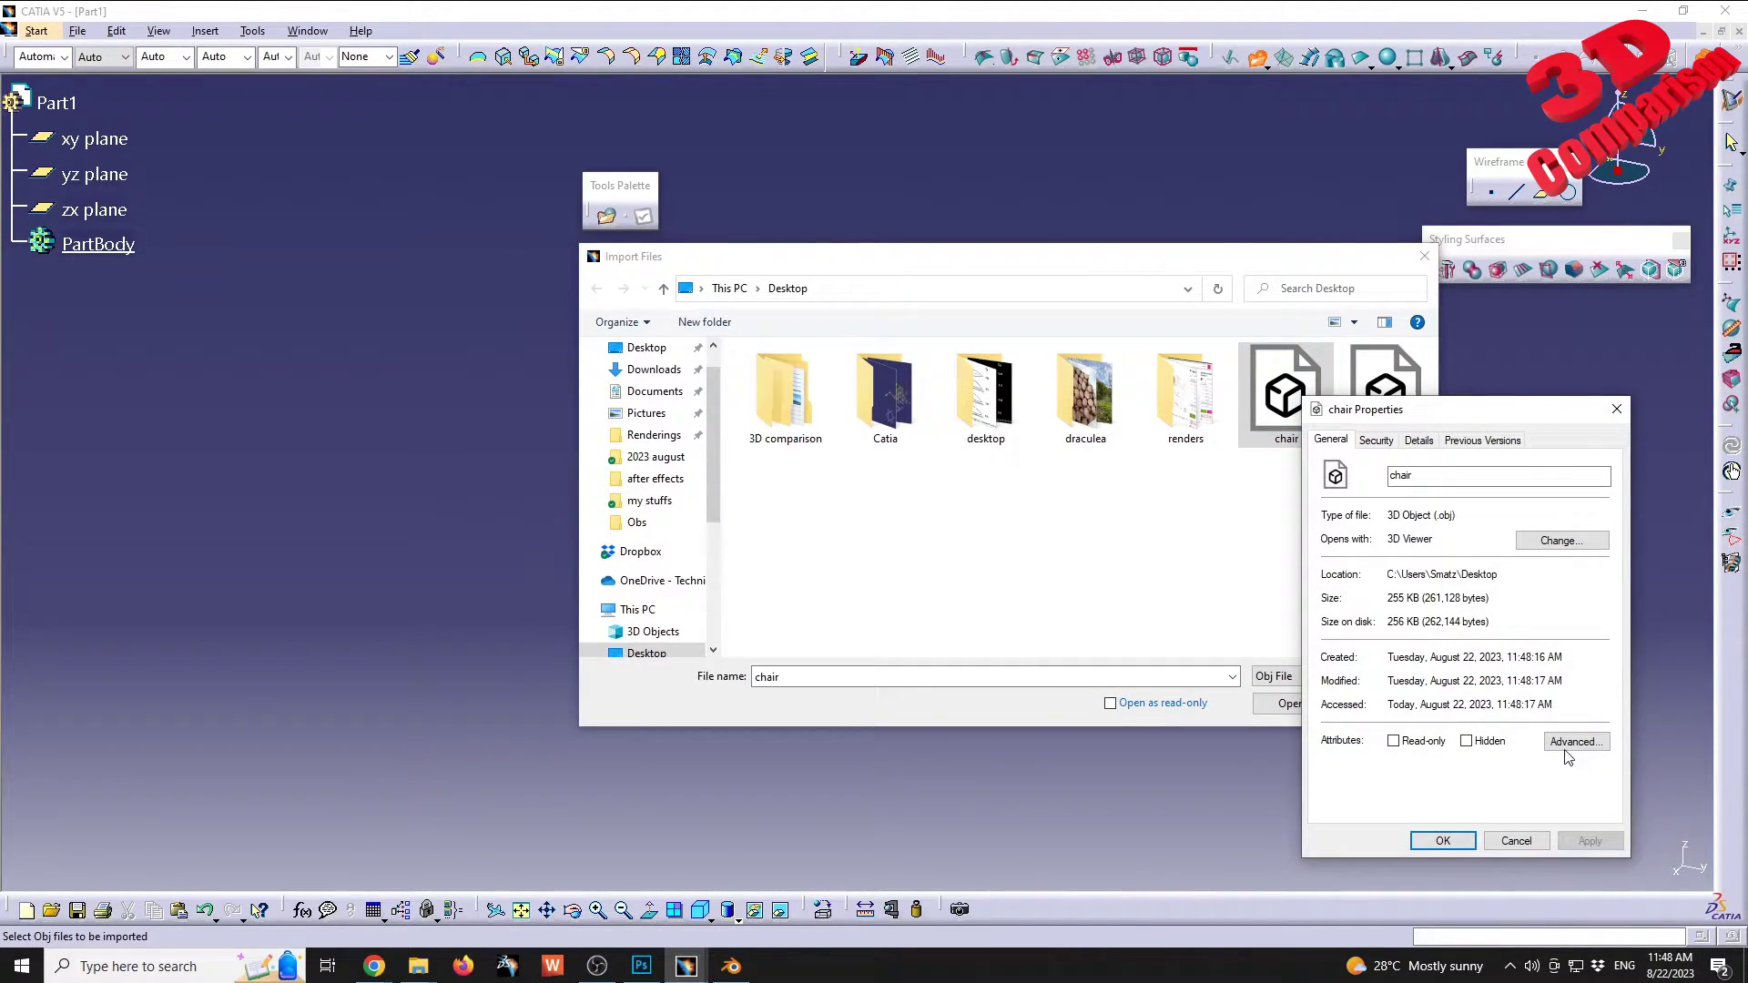
pyautogui.click(1518, 841)
pyautogui.click(1291, 703)
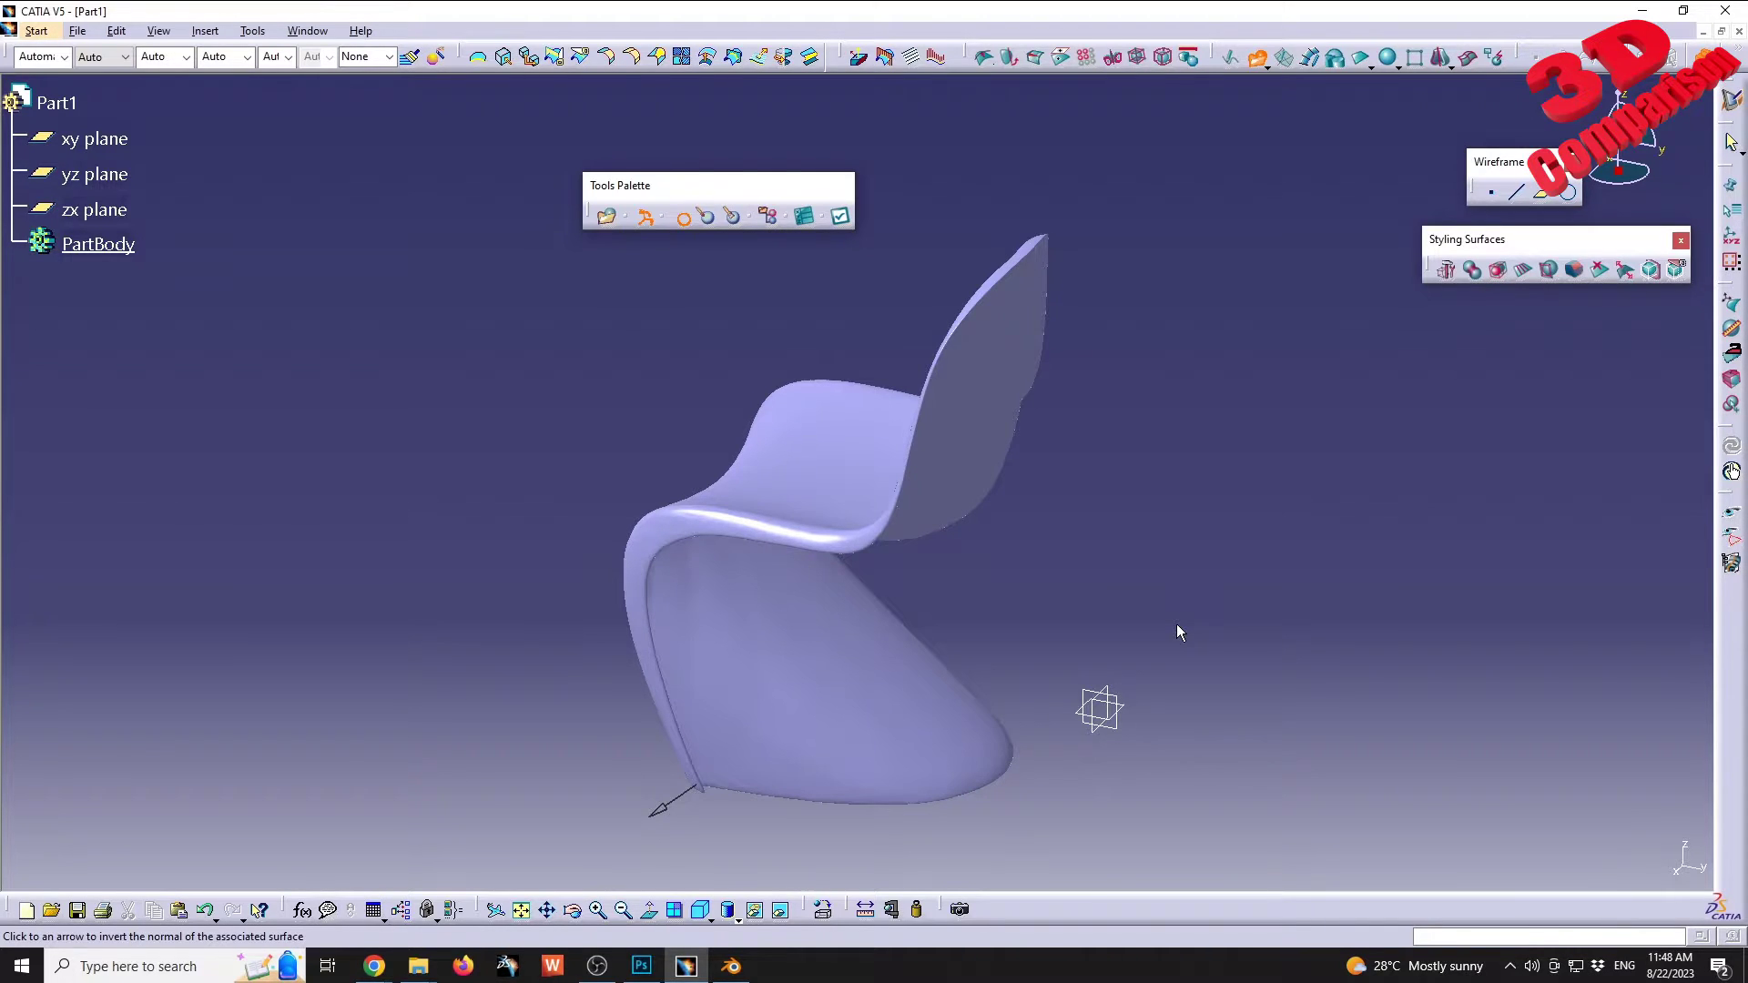
# Step: Zoom out on the chair, exit the invert-normal command and confirm Yes in the Warning dialog
pyautogui.keyDown('ctrl'); pyautogui.moveTo(1118, 569); pyautogui.dragTo(1045, 456, button='middle'); pyautogui.keyUp('ctrl')
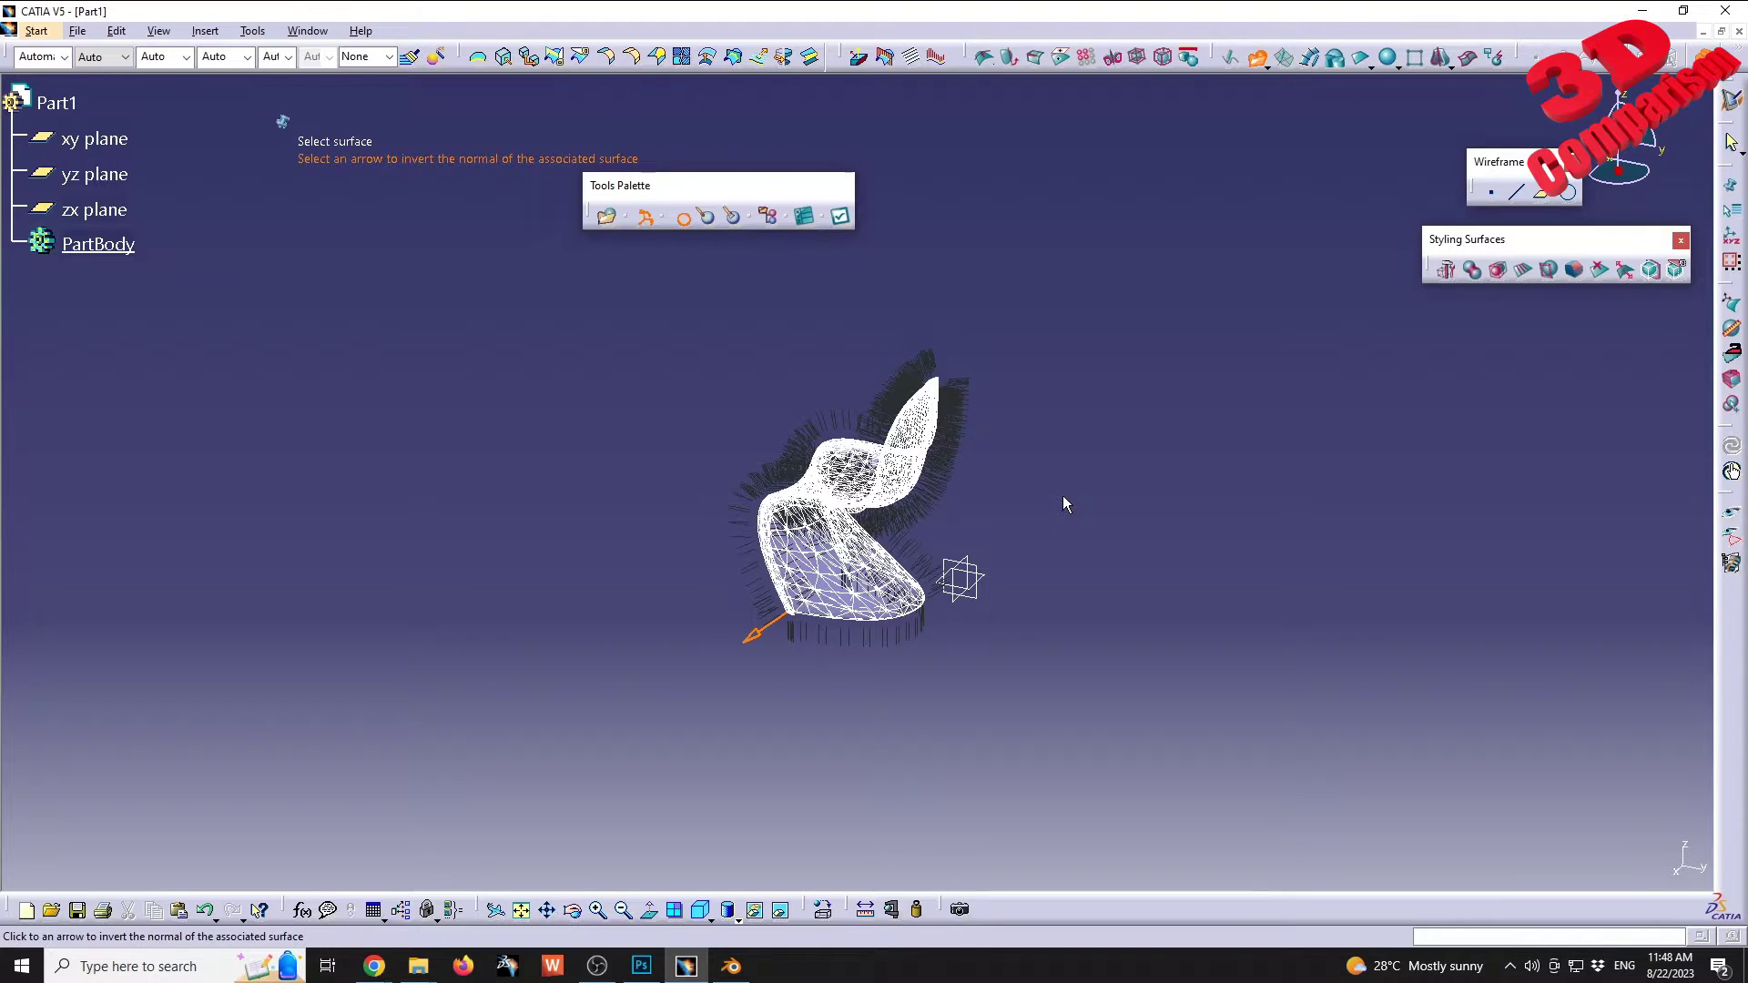
pyautogui.press('Escape')
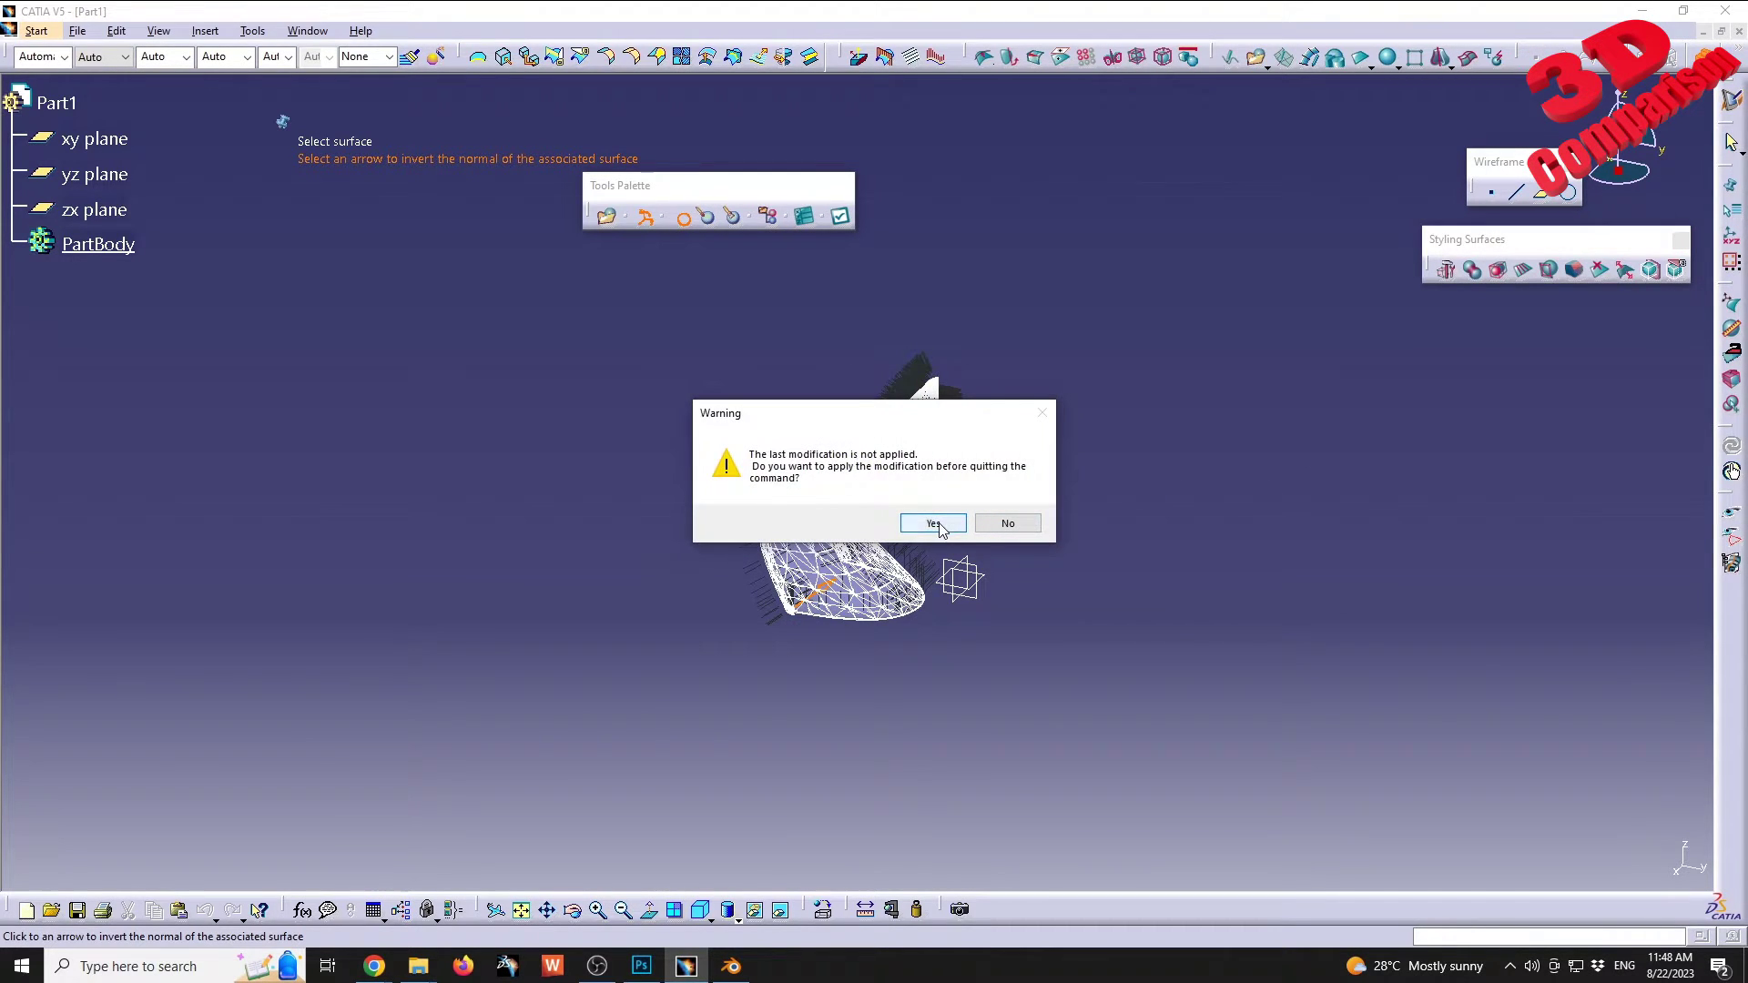
pyautogui.click(933, 524)
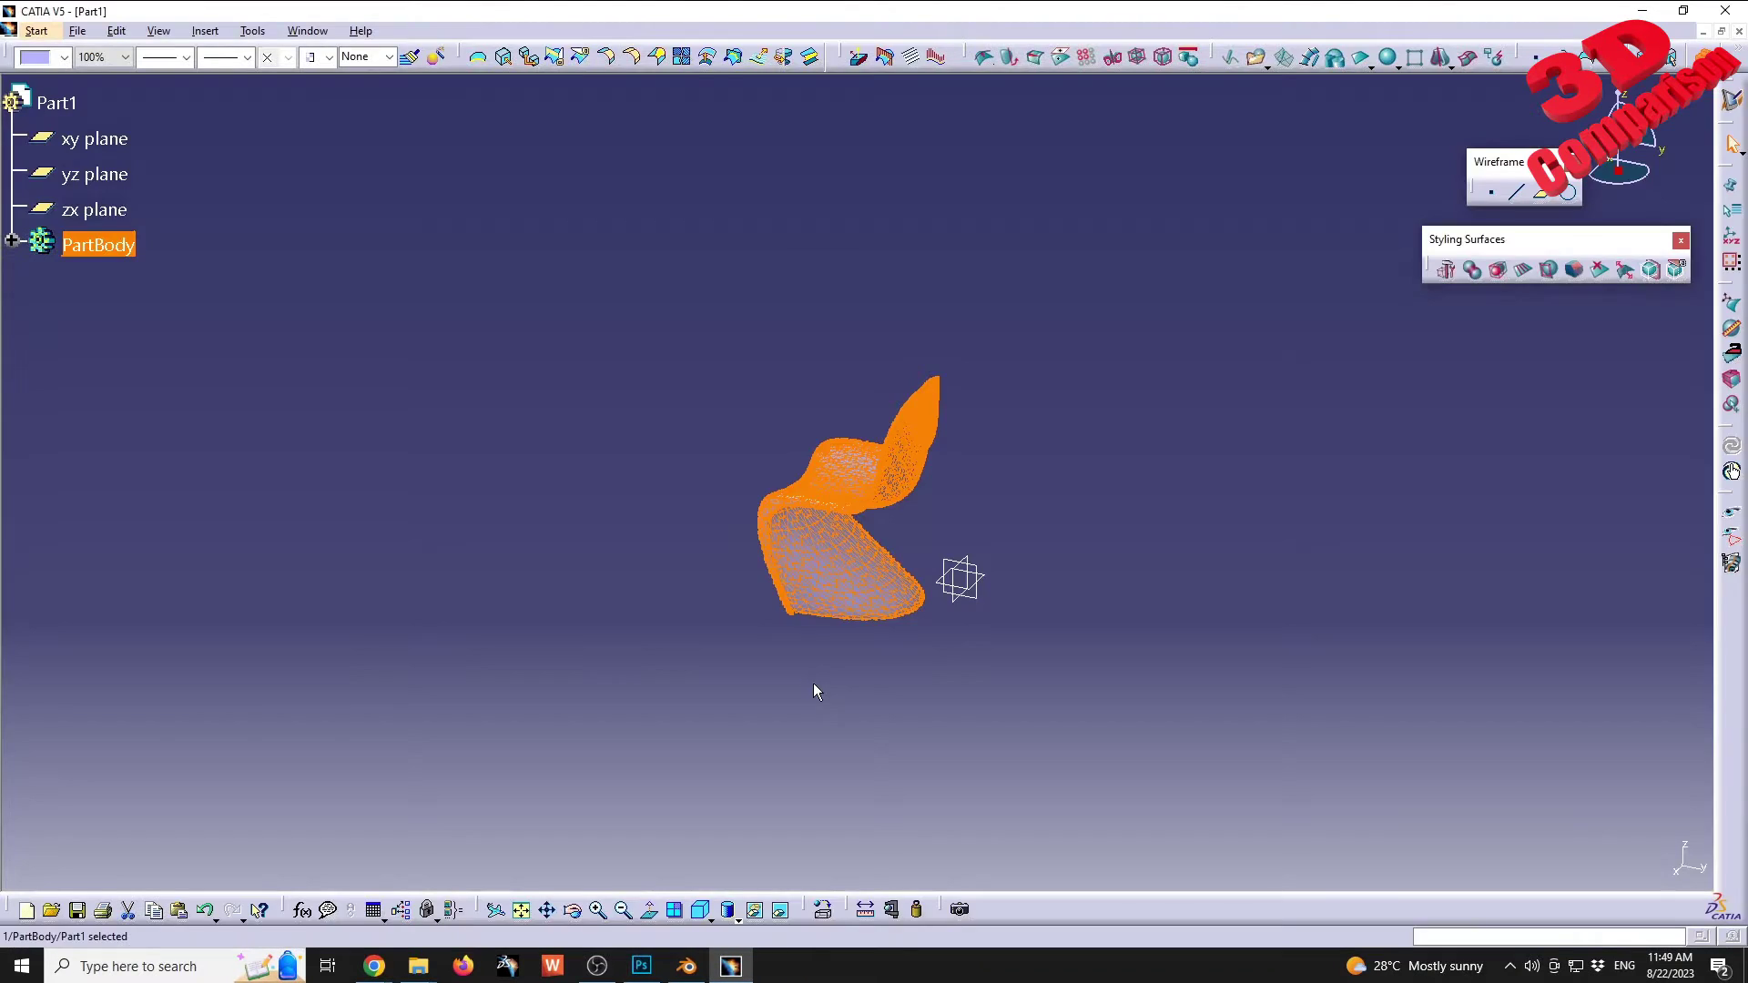
# Step: Select the yz plane and point to Start > Shape > Generative Shape Design
pyautogui.click(813, 690)
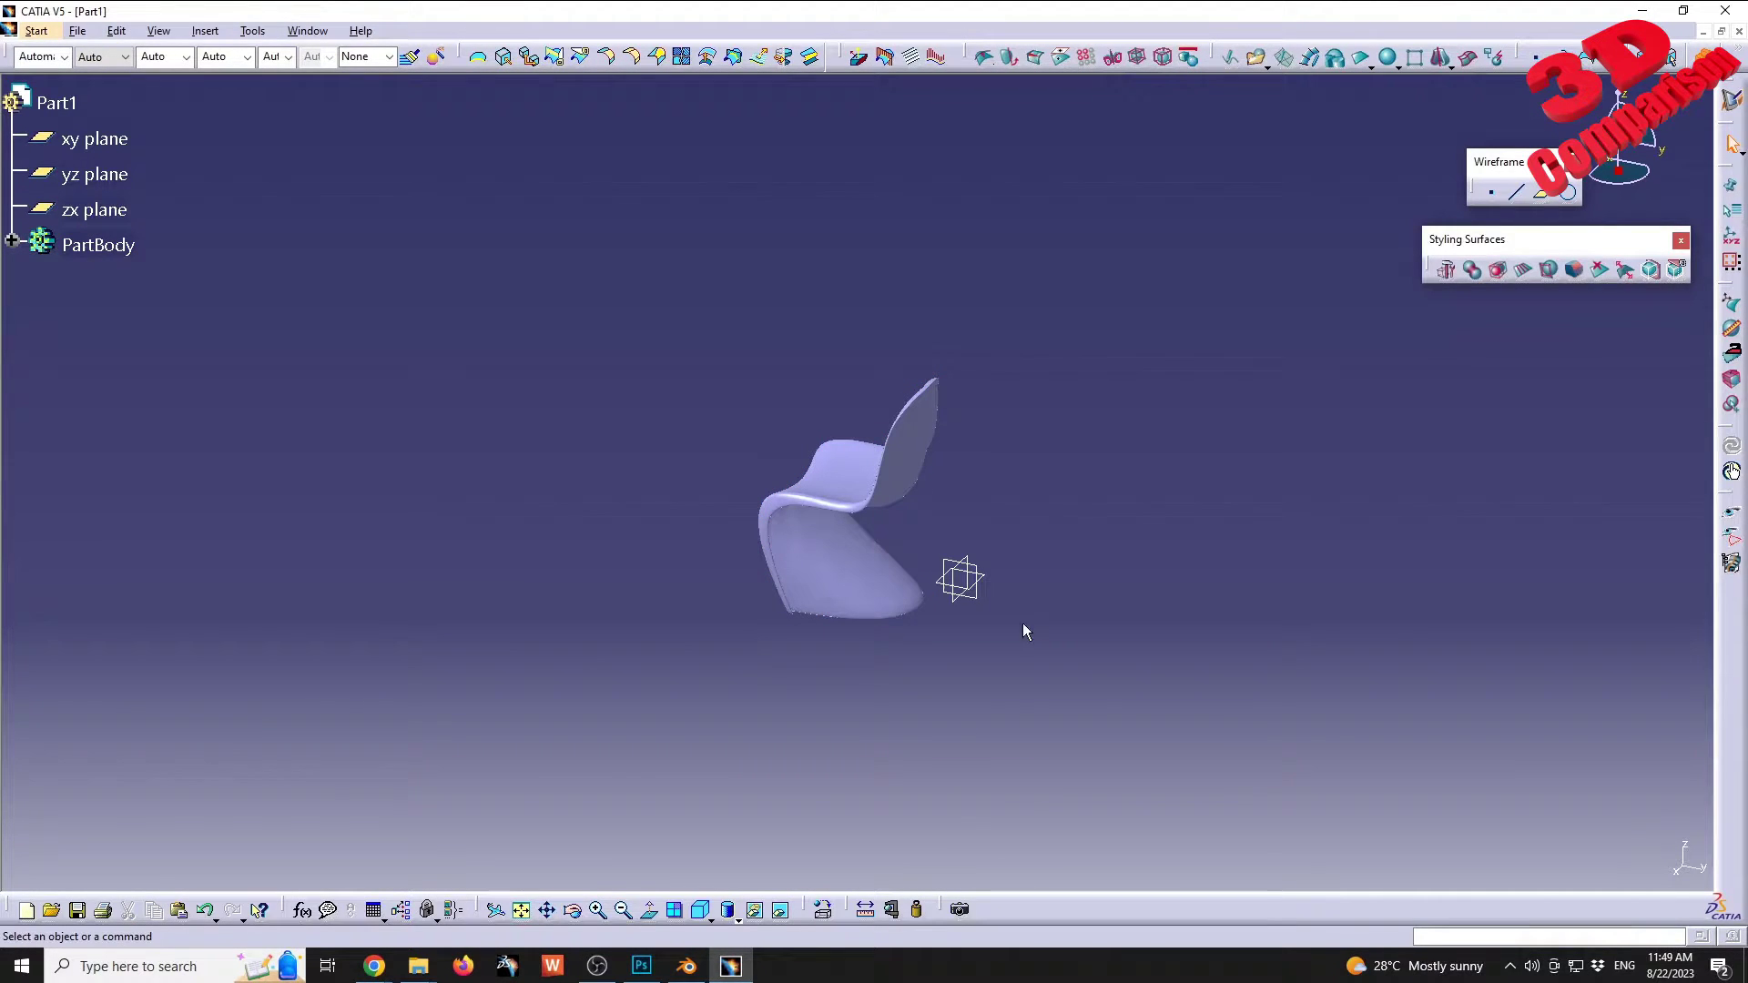
pyautogui.click(990, 580)
pyautogui.click(78, 31)
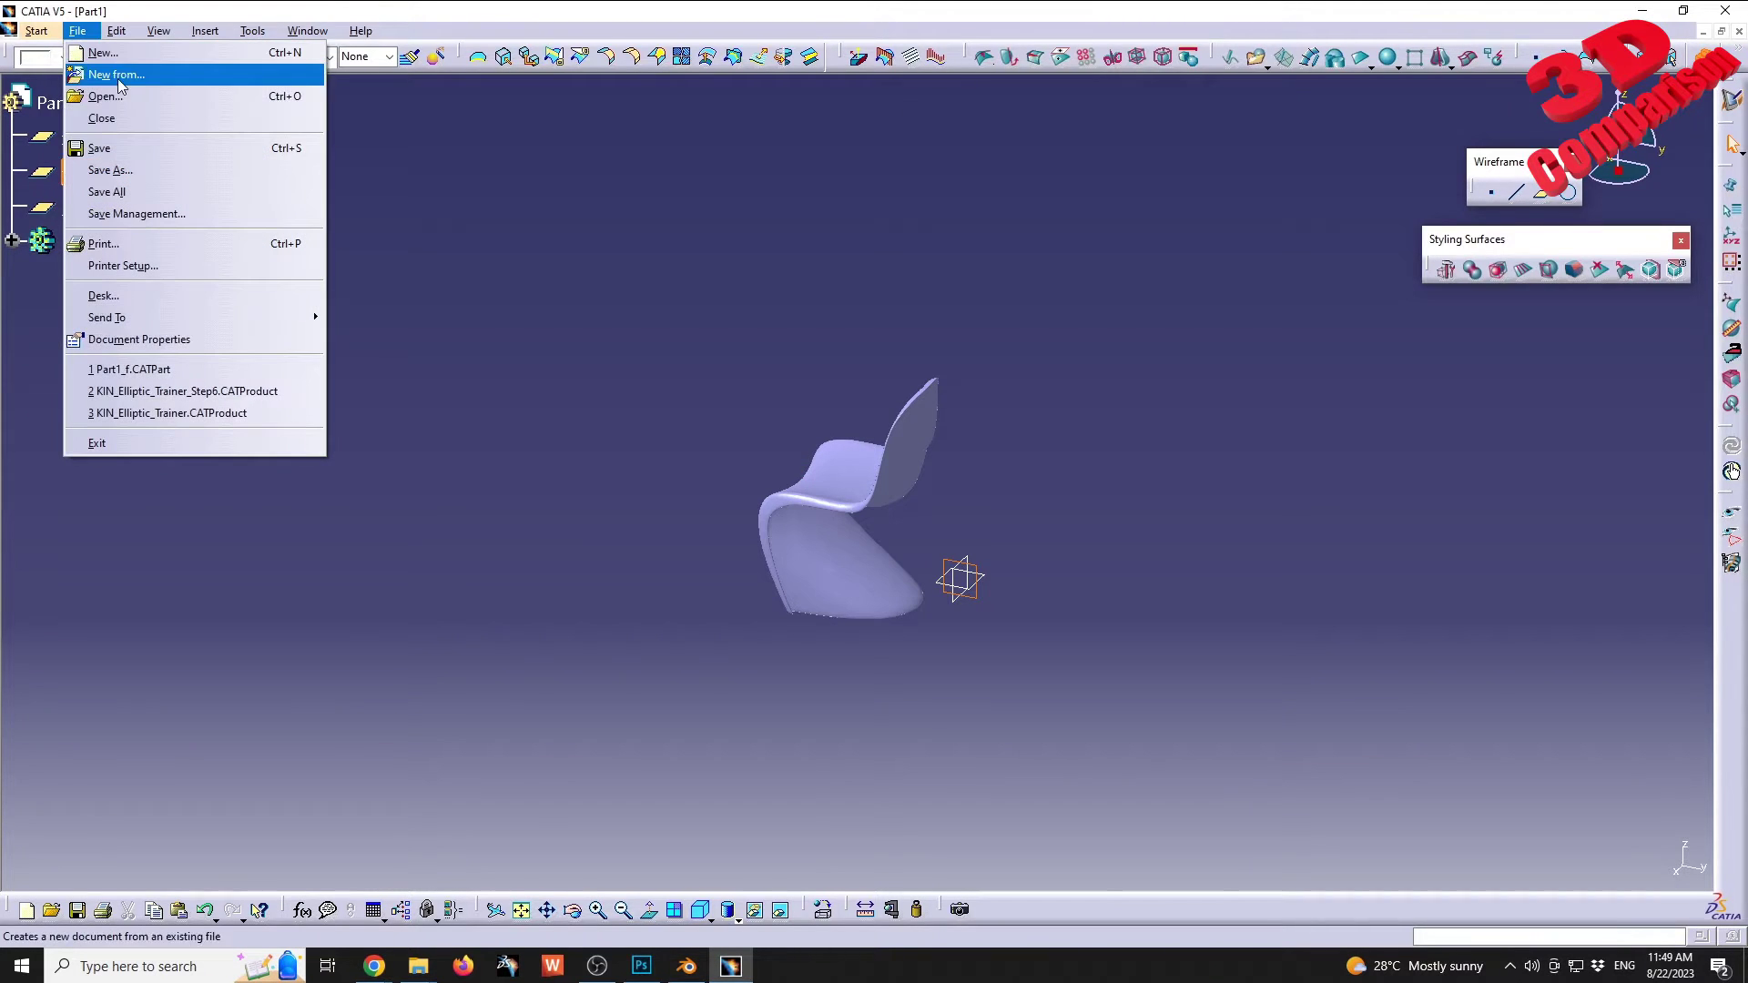
pyautogui.moveTo(37, 31)
pyautogui.moveTo(244, 100)
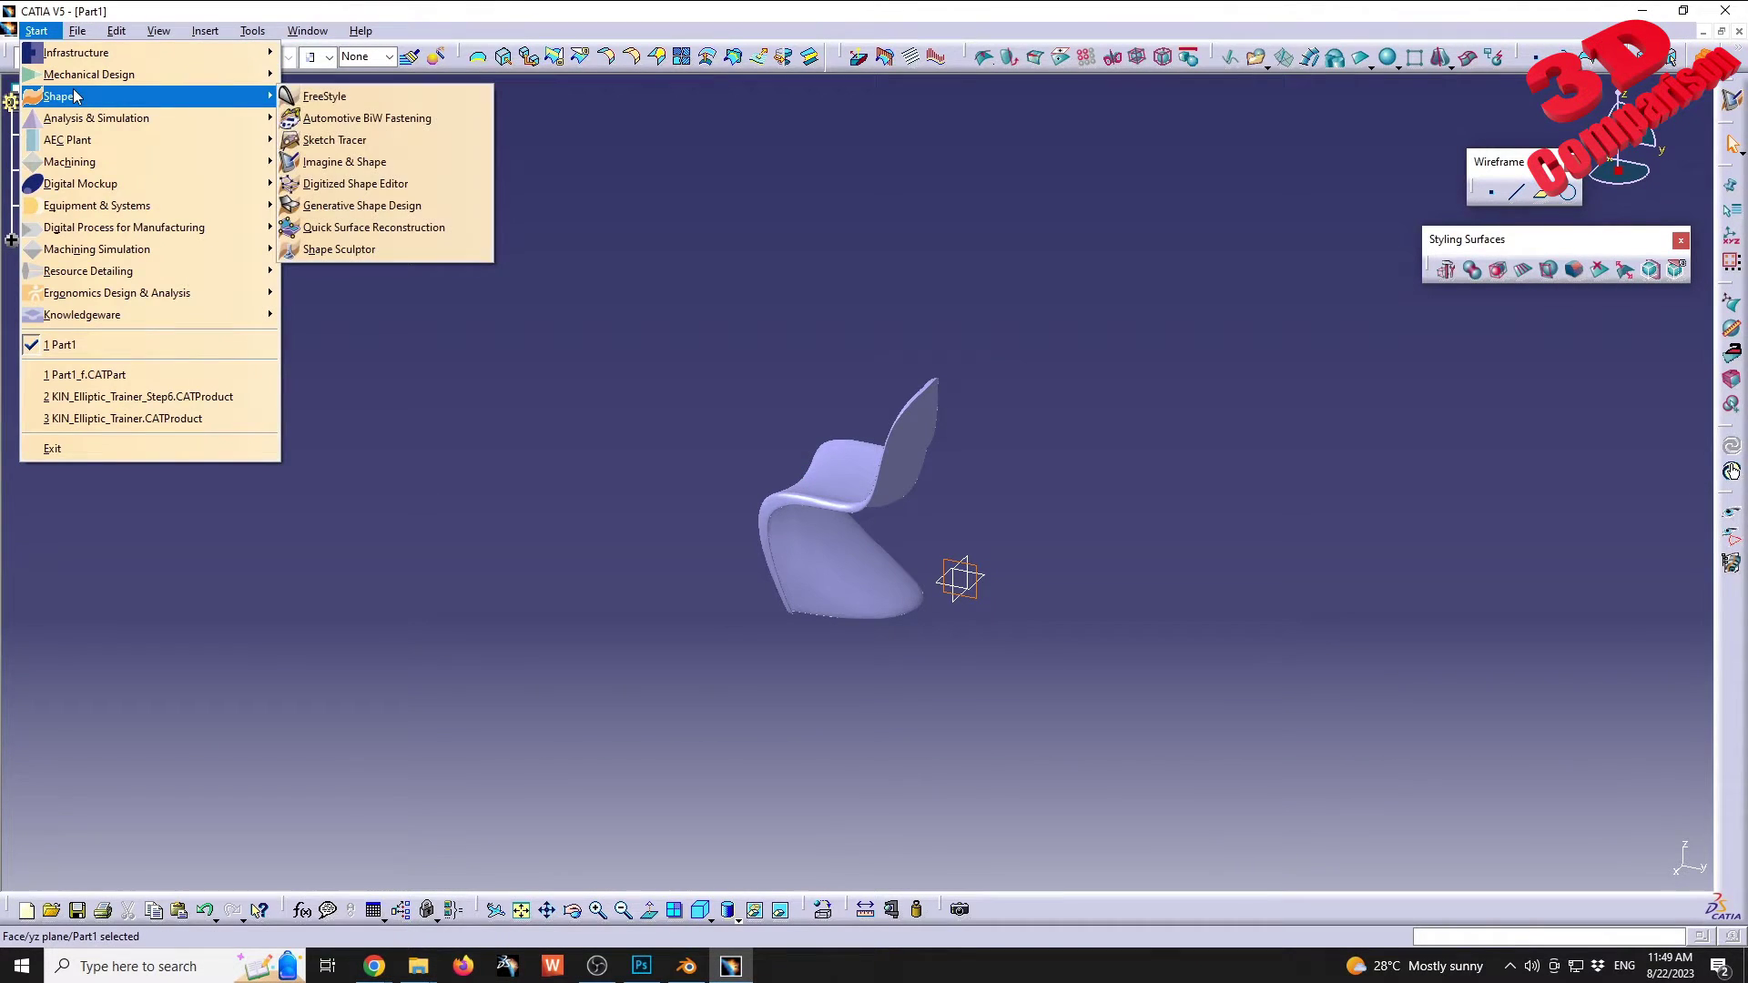
# Step: In Generative Shape Design, sketch on yz a vertical line from origin to the backrest top
pyautogui.click(399, 205)
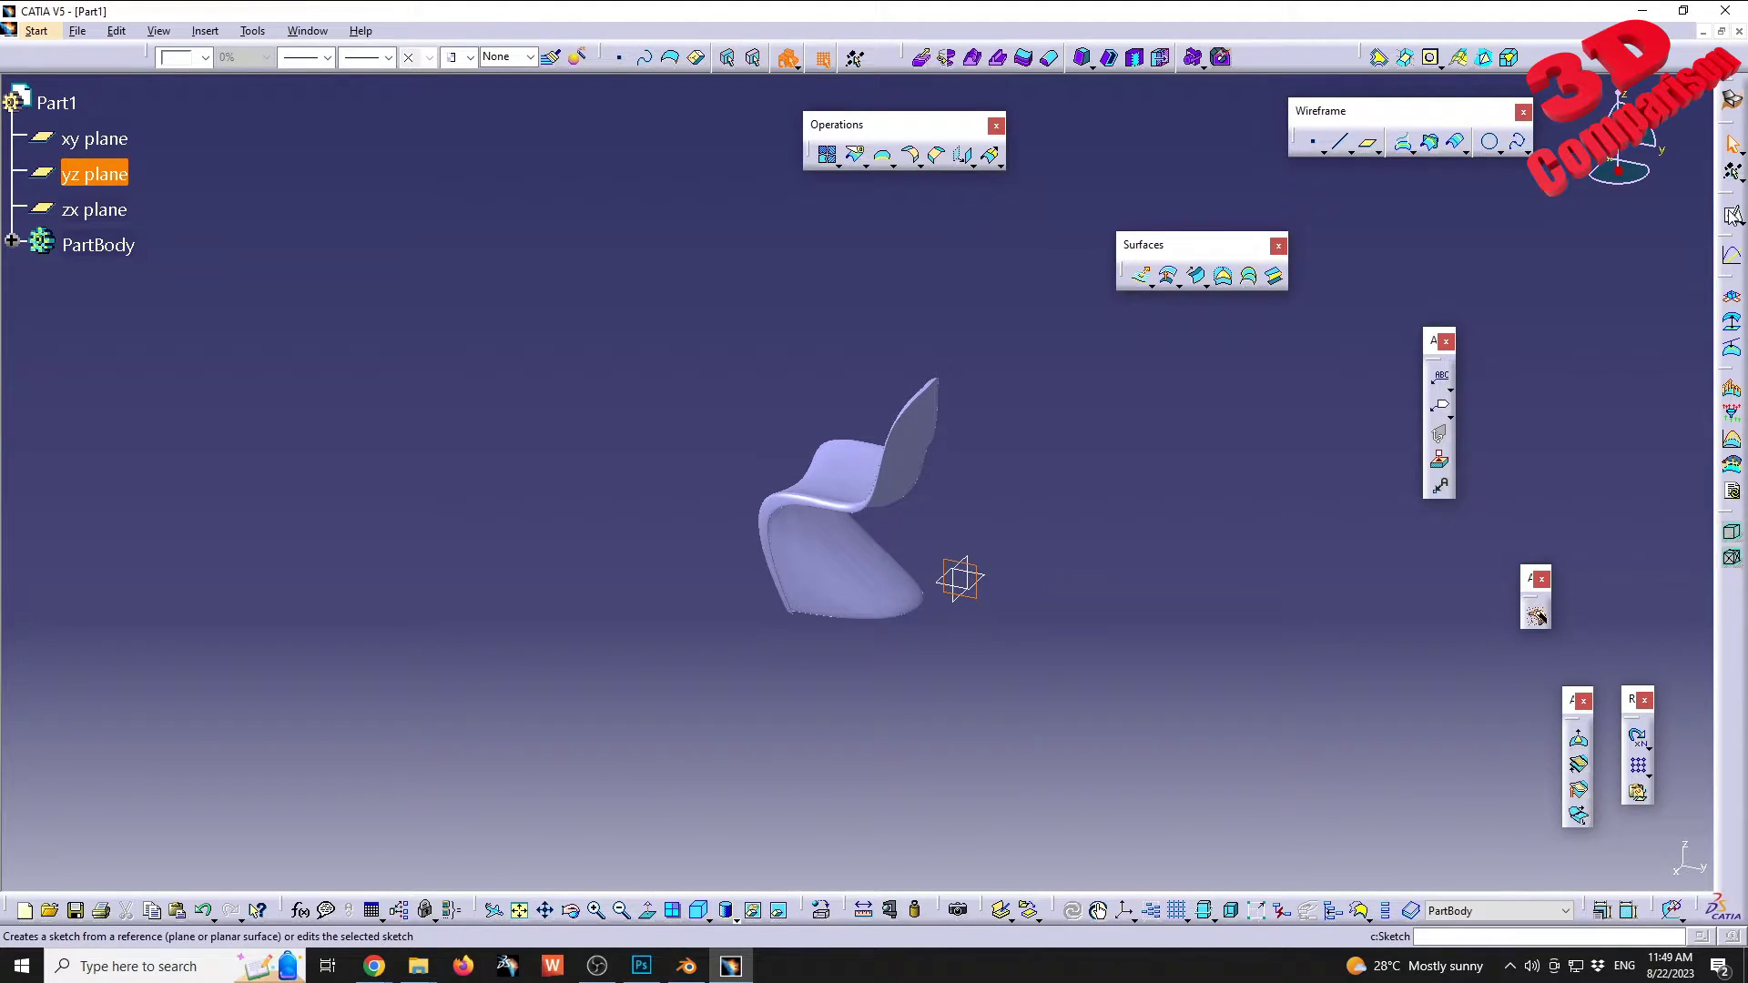
pyautogui.click(1537, 617)
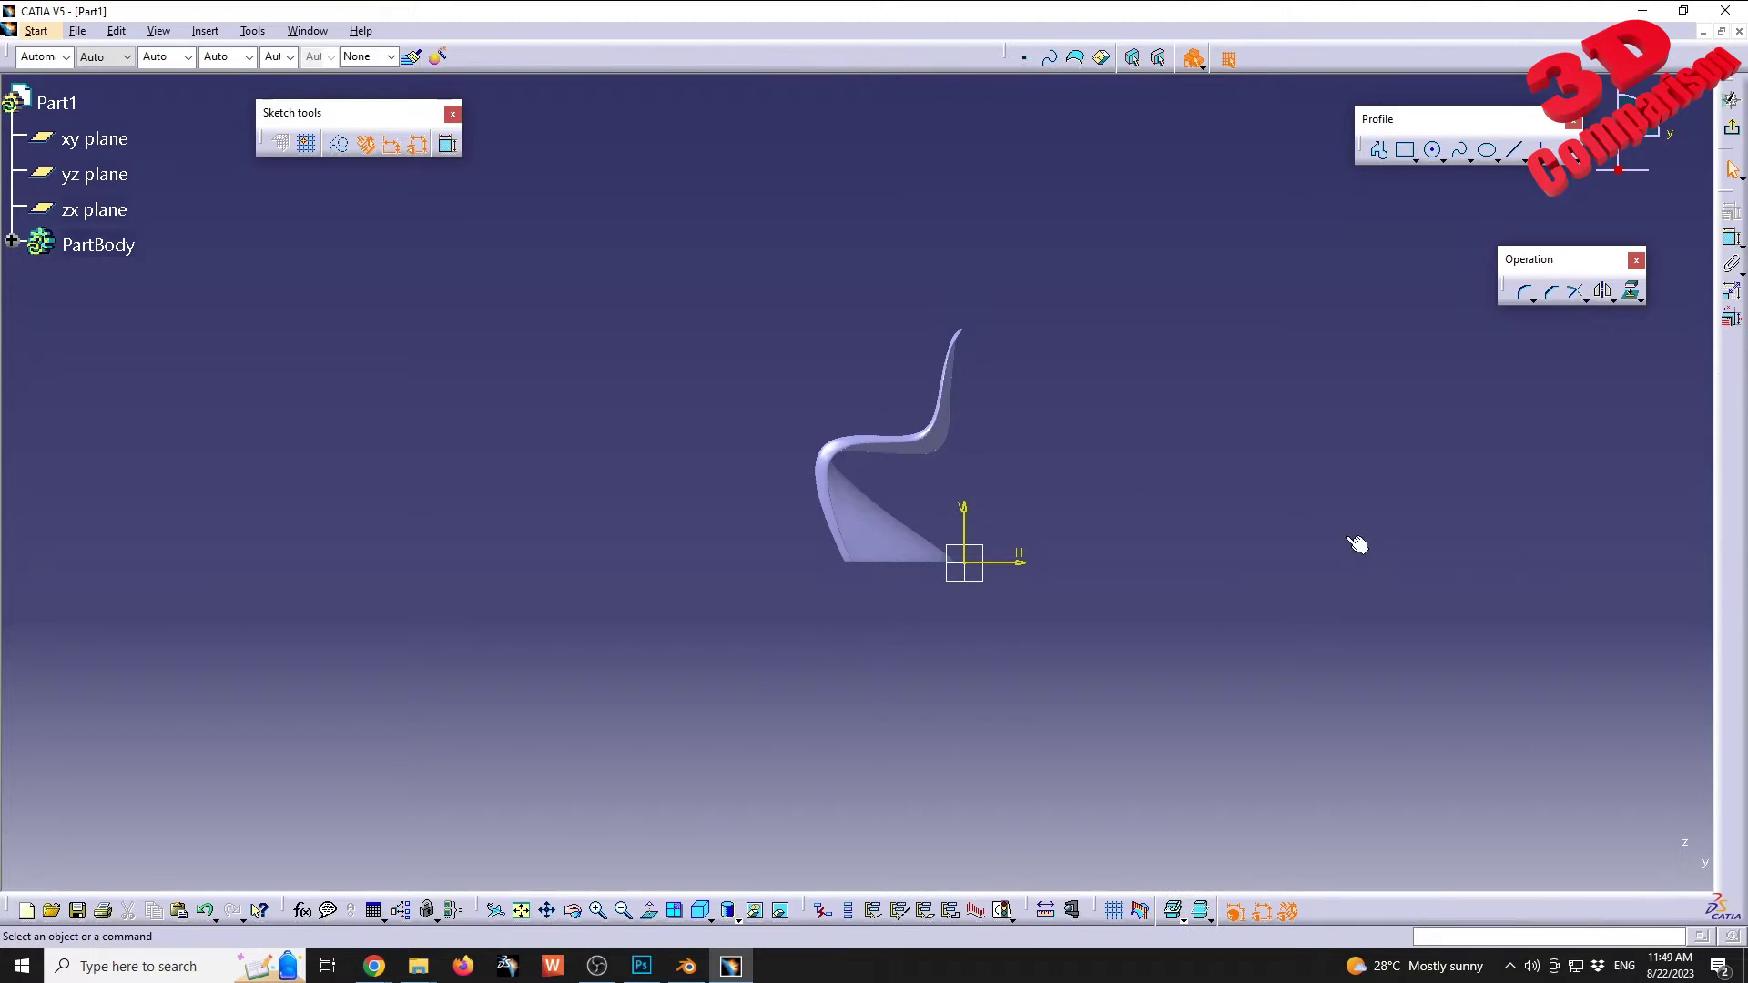
pyautogui.click(1524, 161)
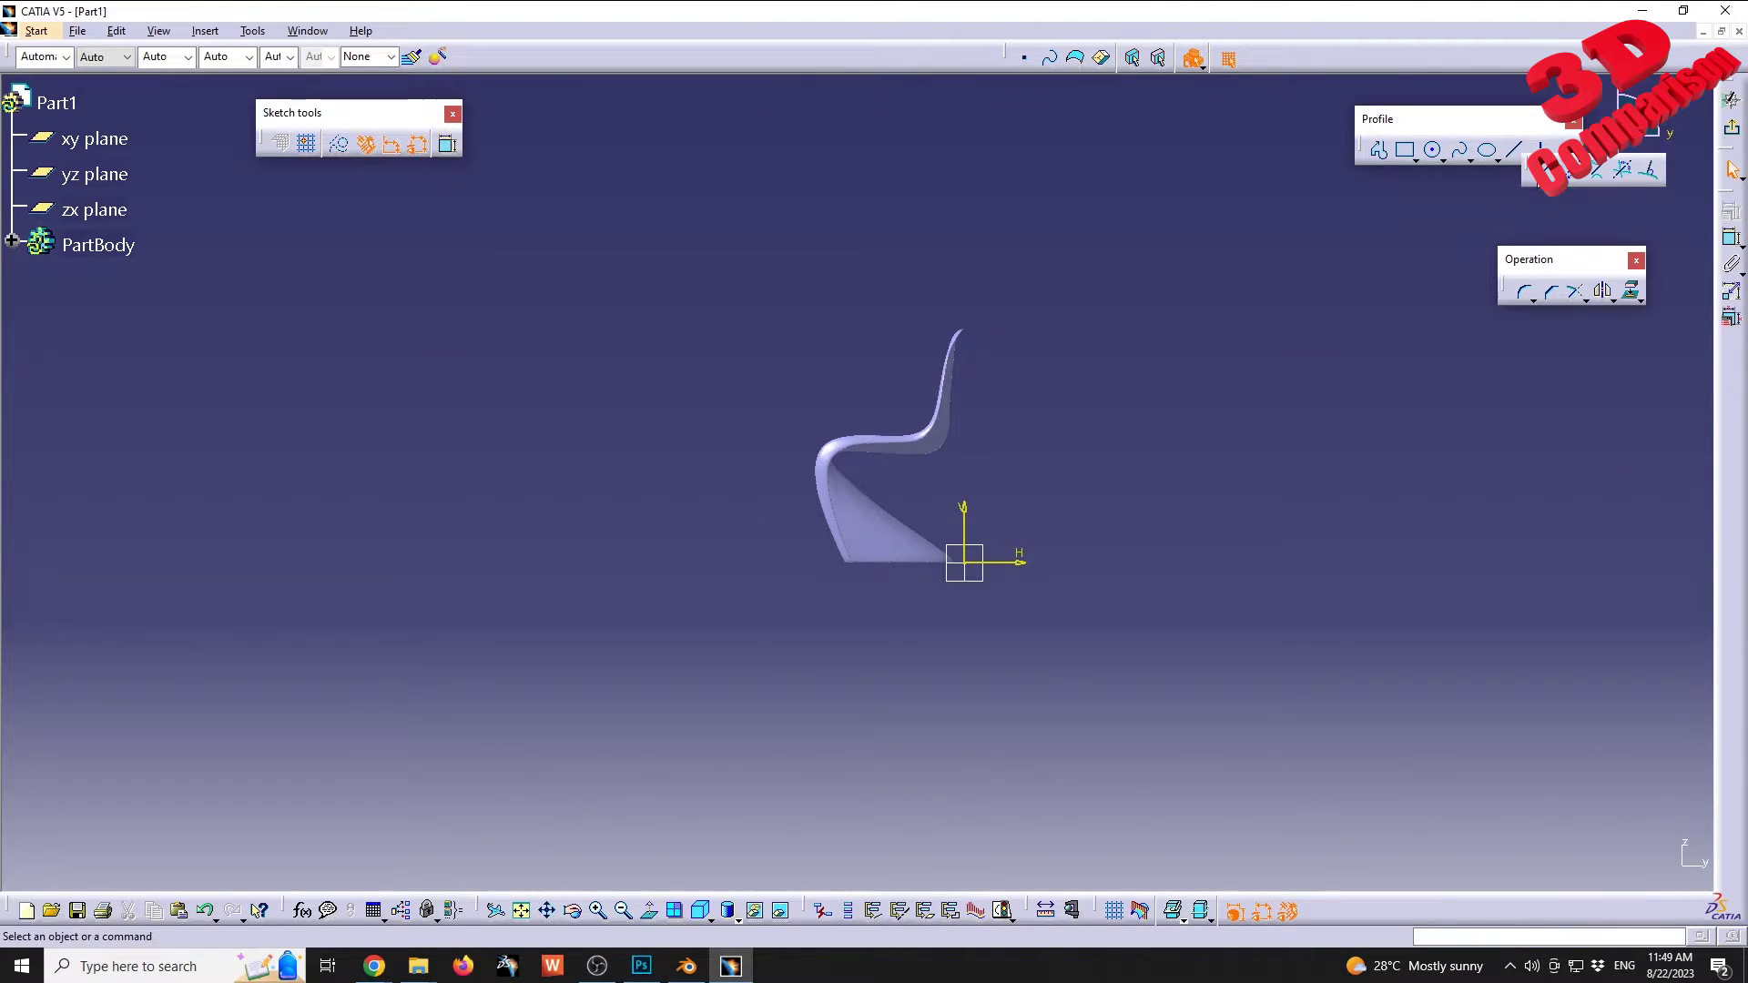
pyautogui.click(1540, 170)
pyautogui.click(964, 561)
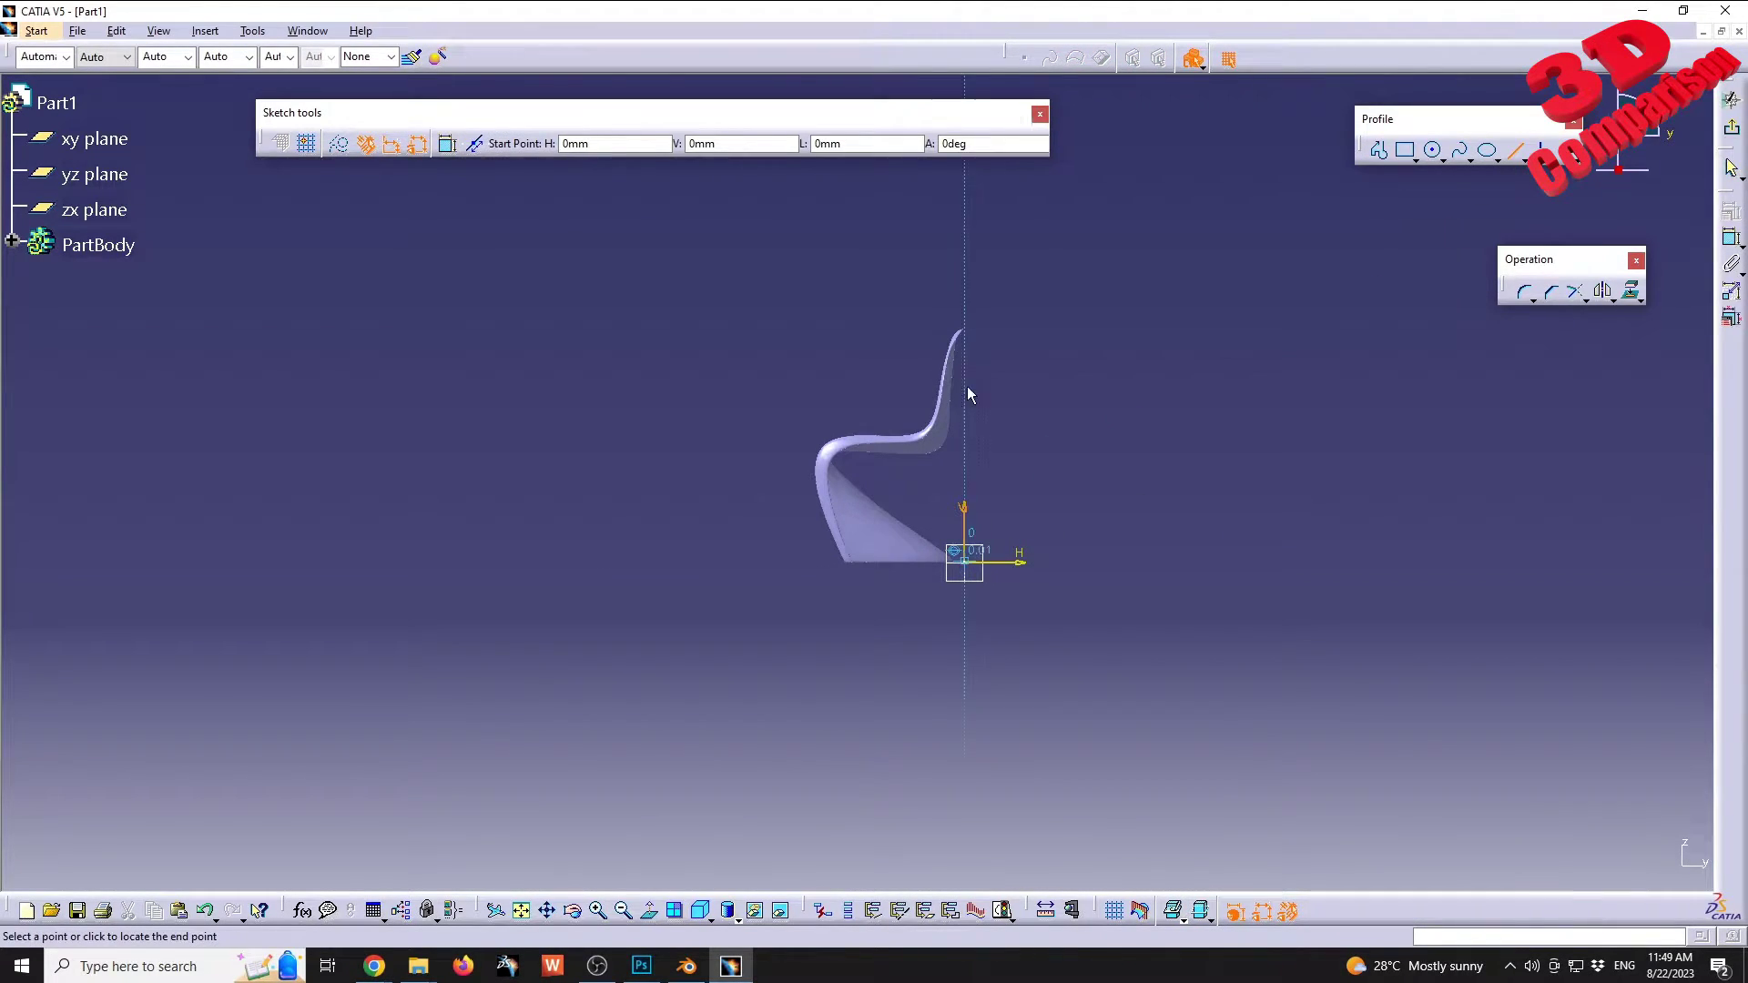
pyautogui.click(965, 325)
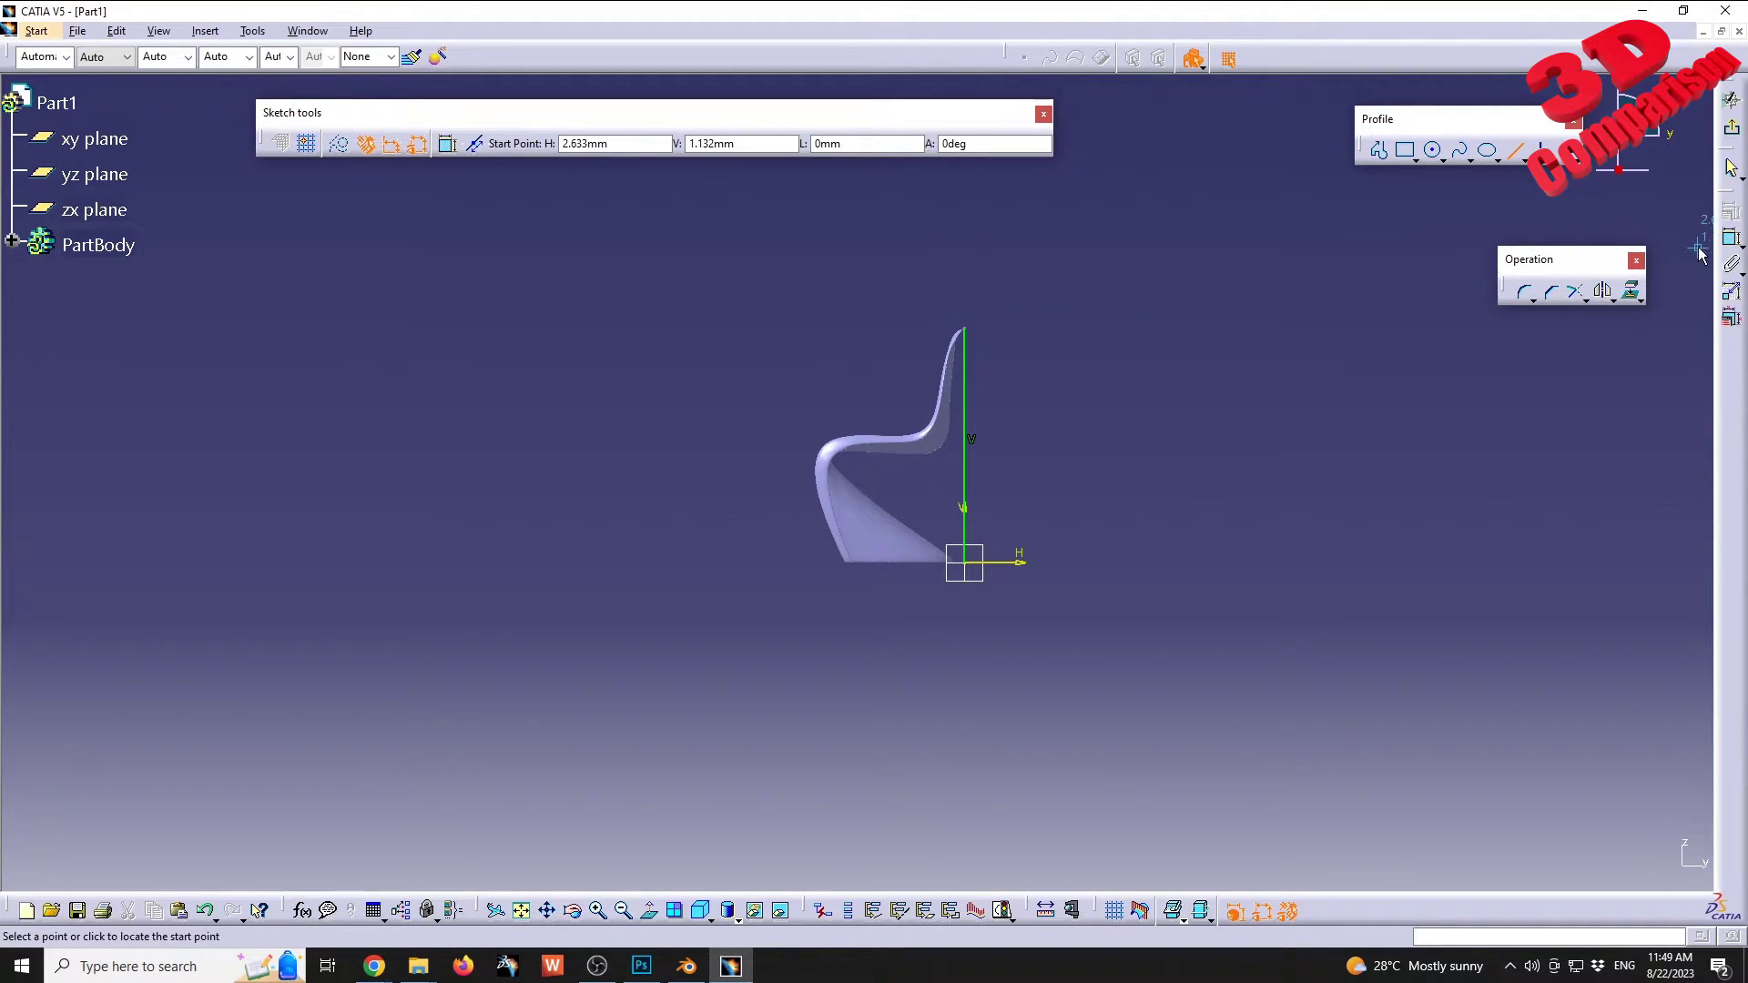
# Step: Dimension the line as 0.841, then delete the line and exit the sketch
pyautogui.click(1731, 238)
pyautogui.click(966, 450)
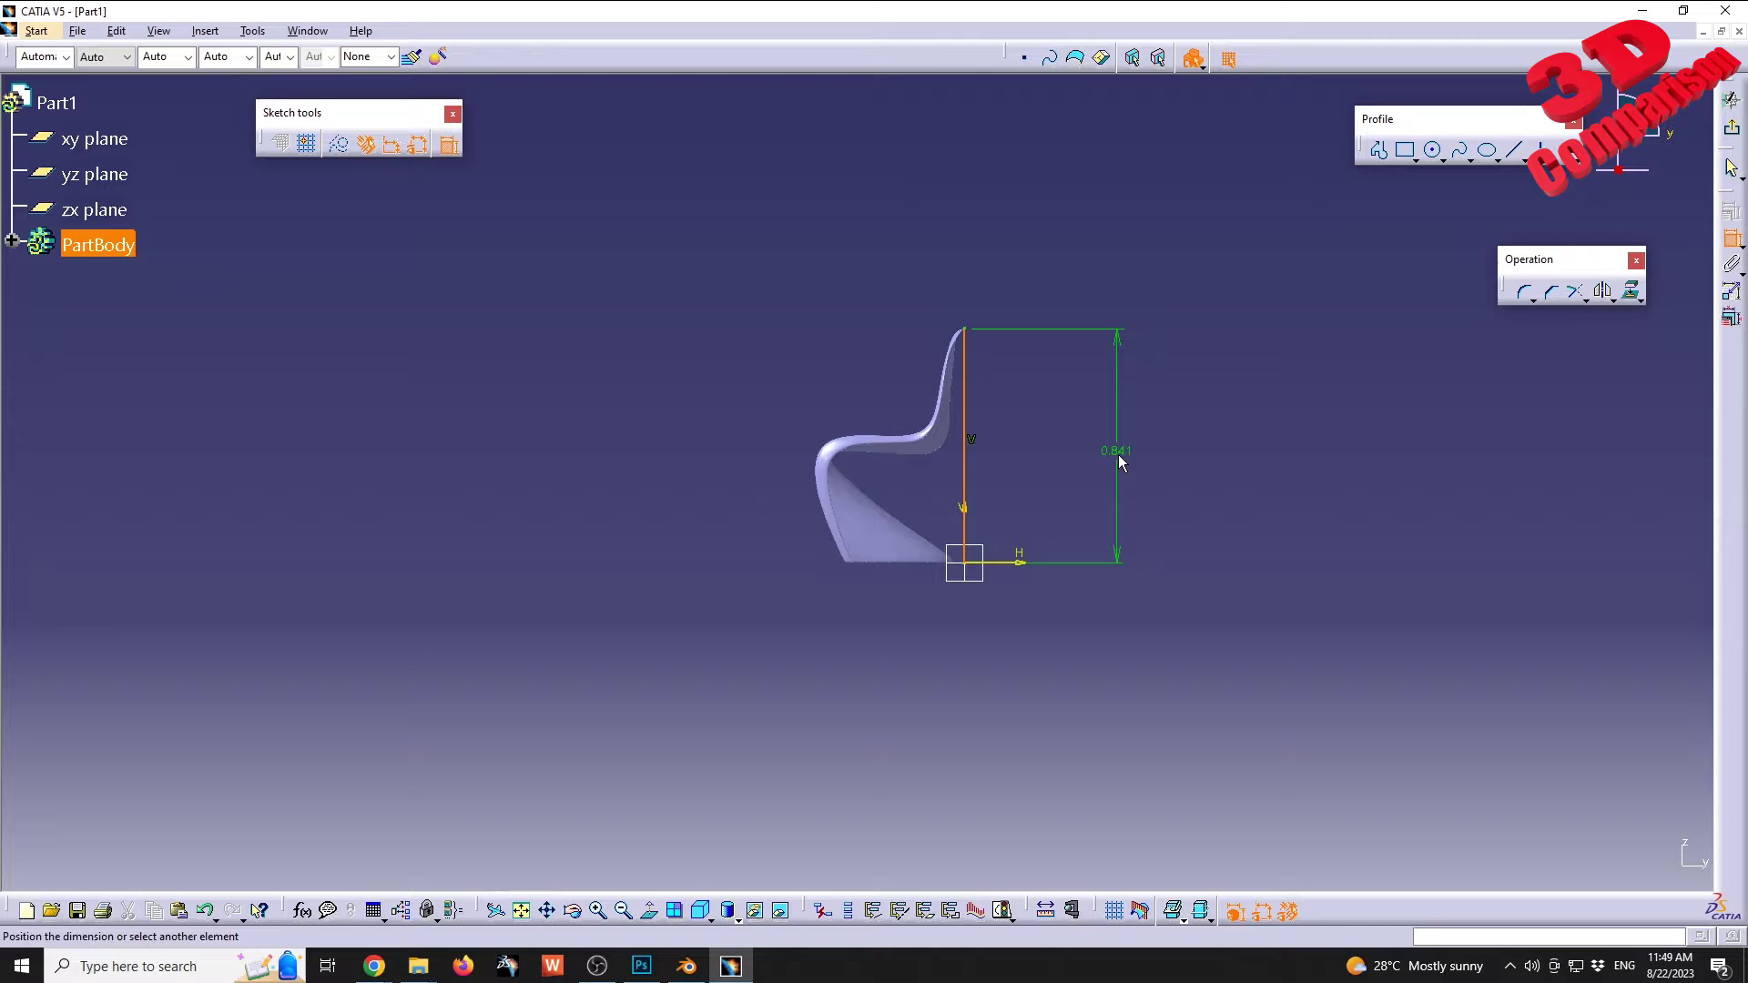
pyautogui.click(1119, 461)
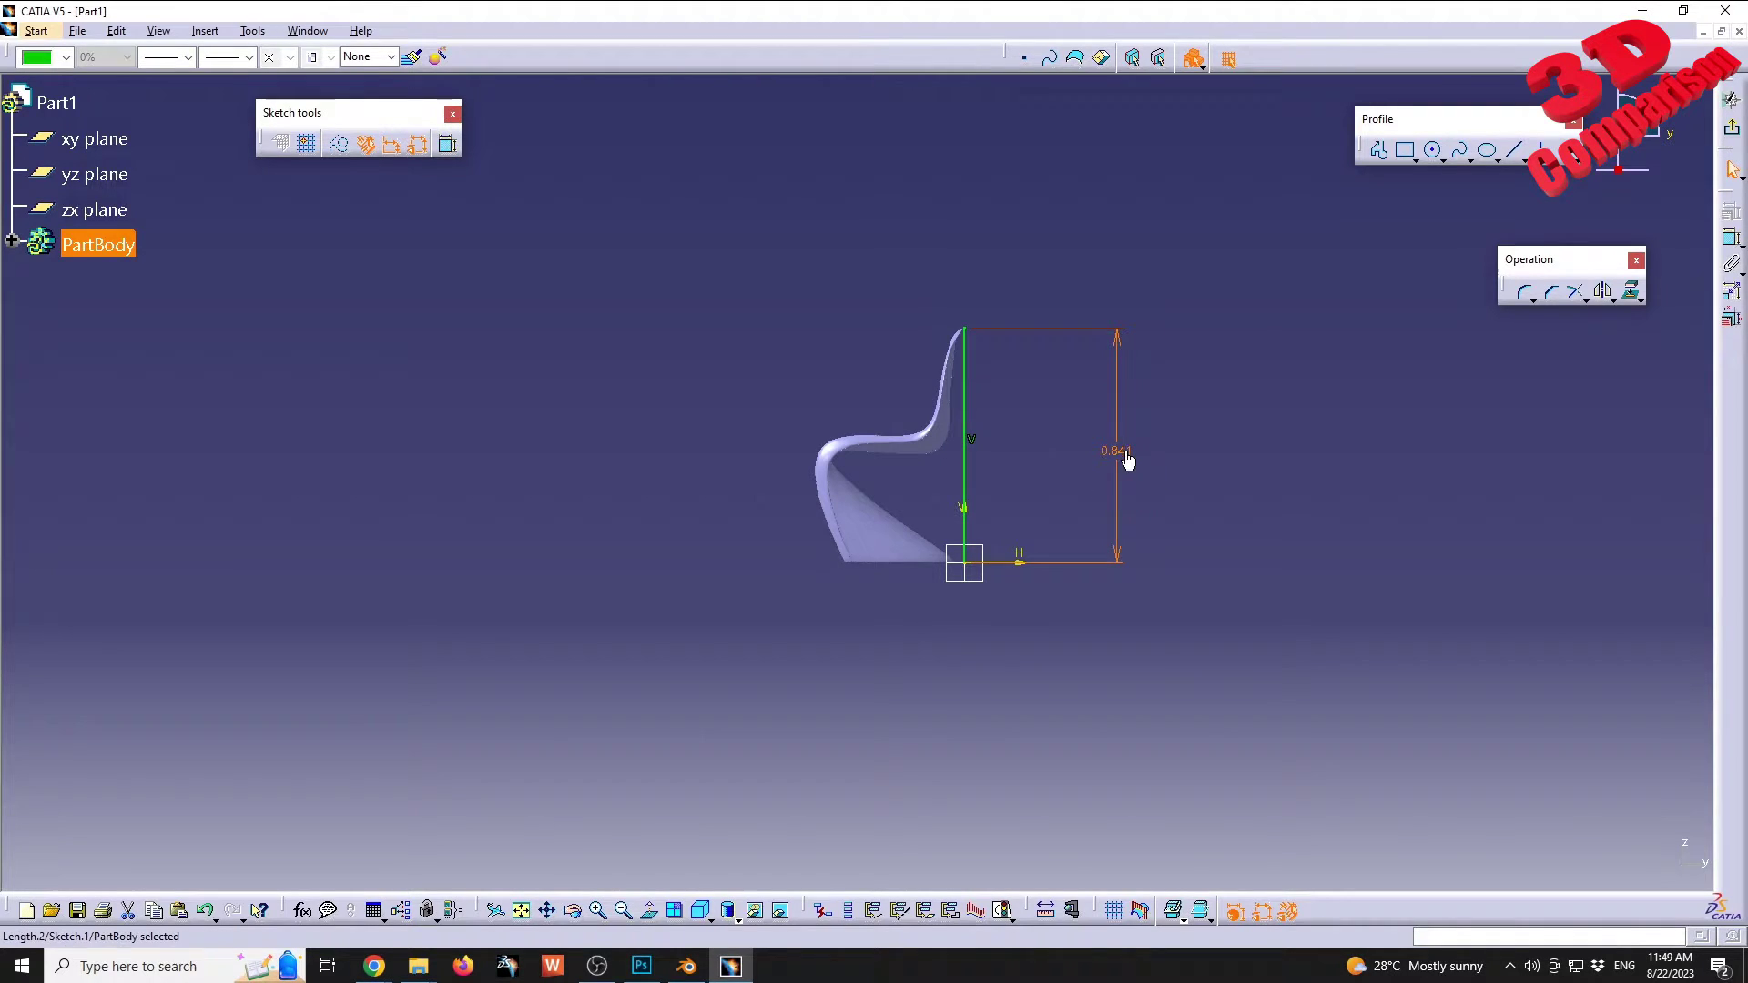
pyautogui.hotkey('ctrl', 'z')
pyautogui.hotkey('ctrl', 'a')
pyautogui.press('Delete')
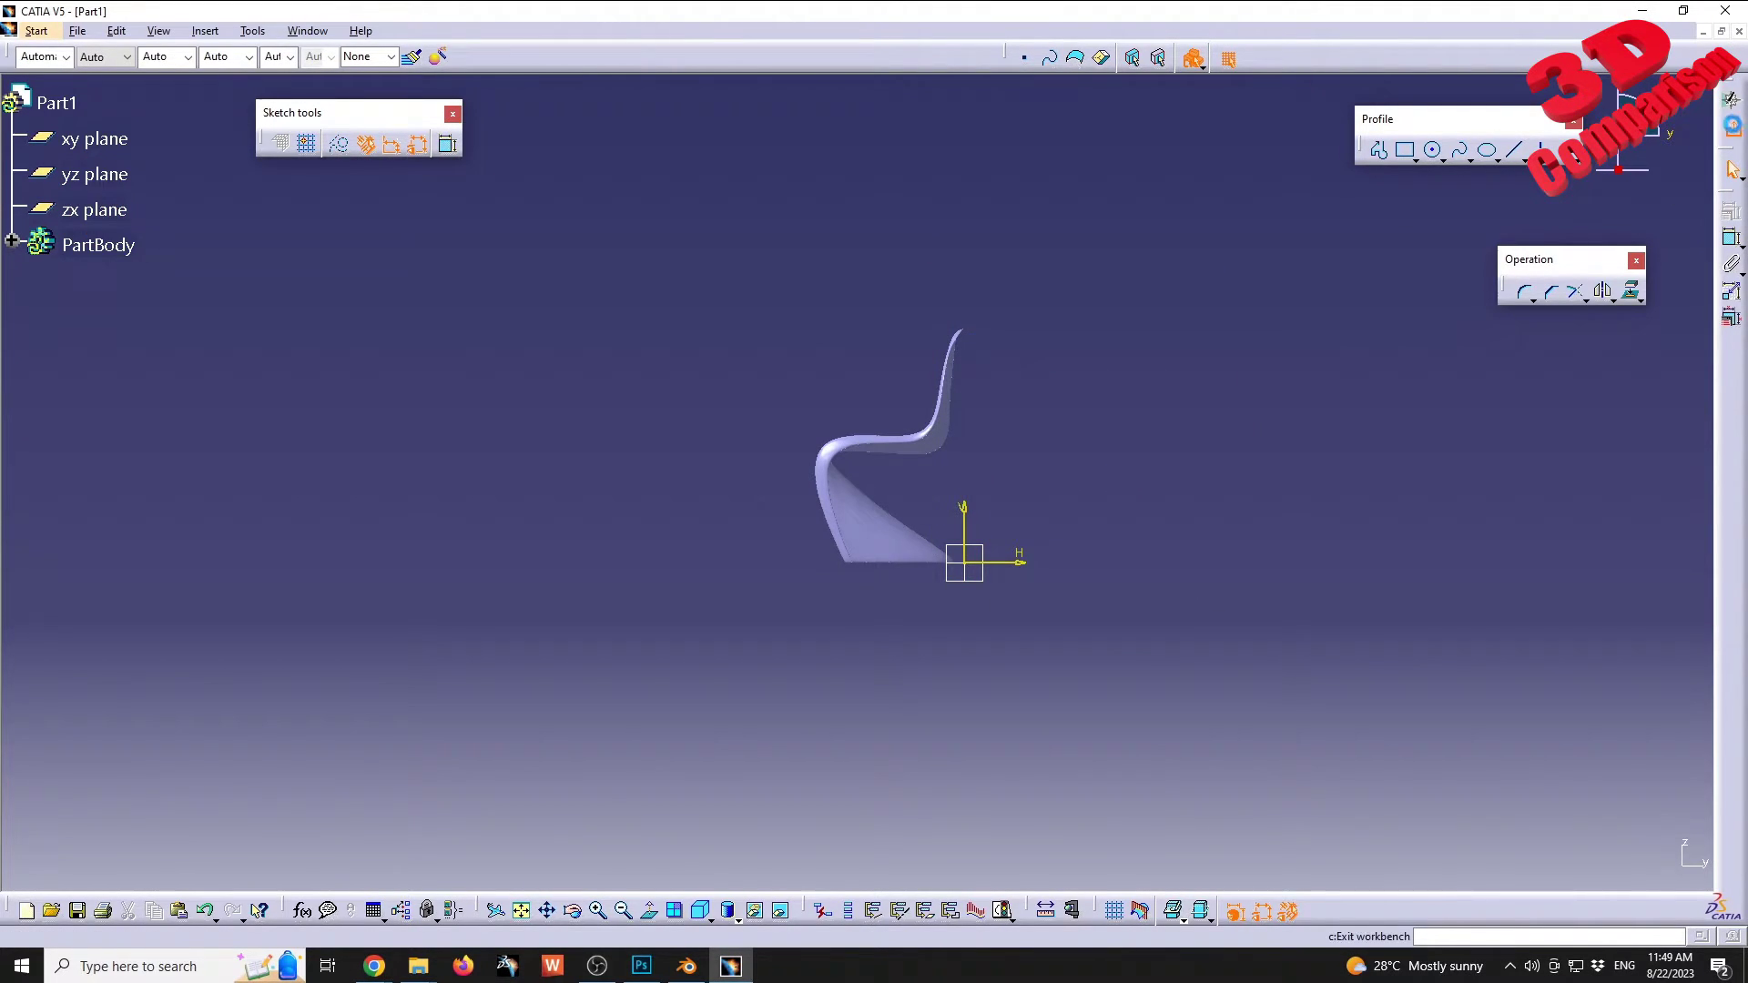
pyautogui.click(1731, 98)
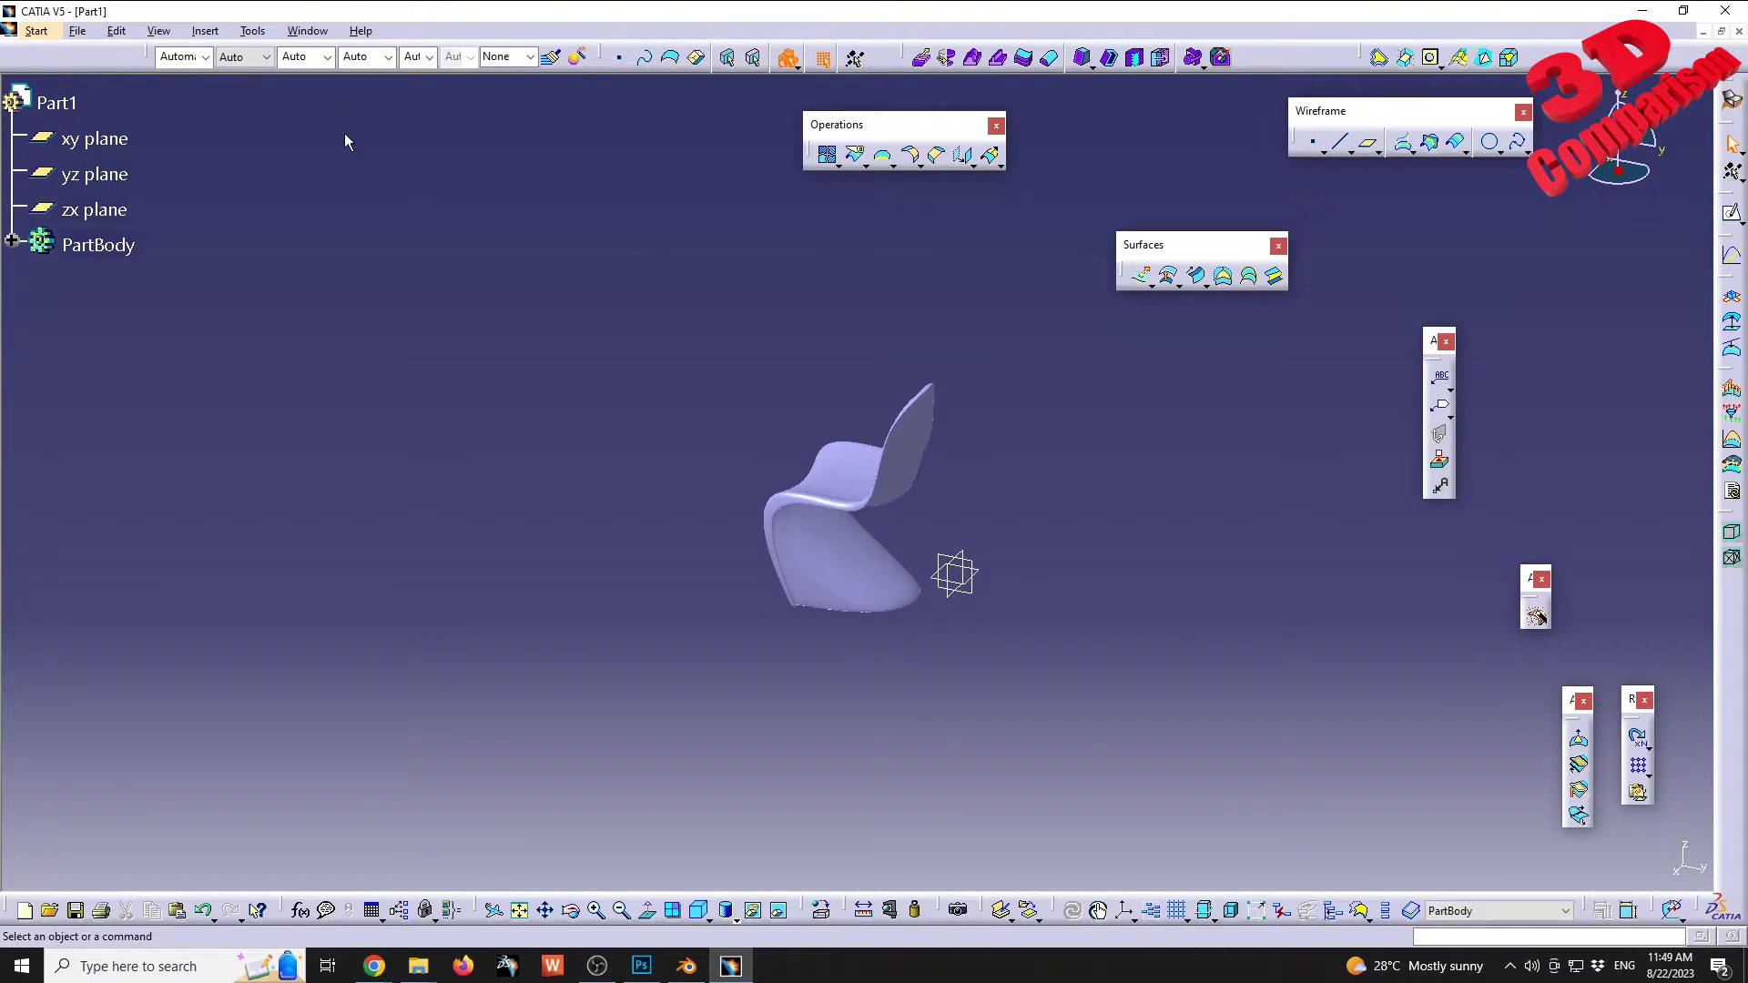
pyautogui.click(36, 30)
# Step: In Imagine & Shape, edit mesh 1 under PartBody and select all its elements
pyautogui.moveTo(105, 100)
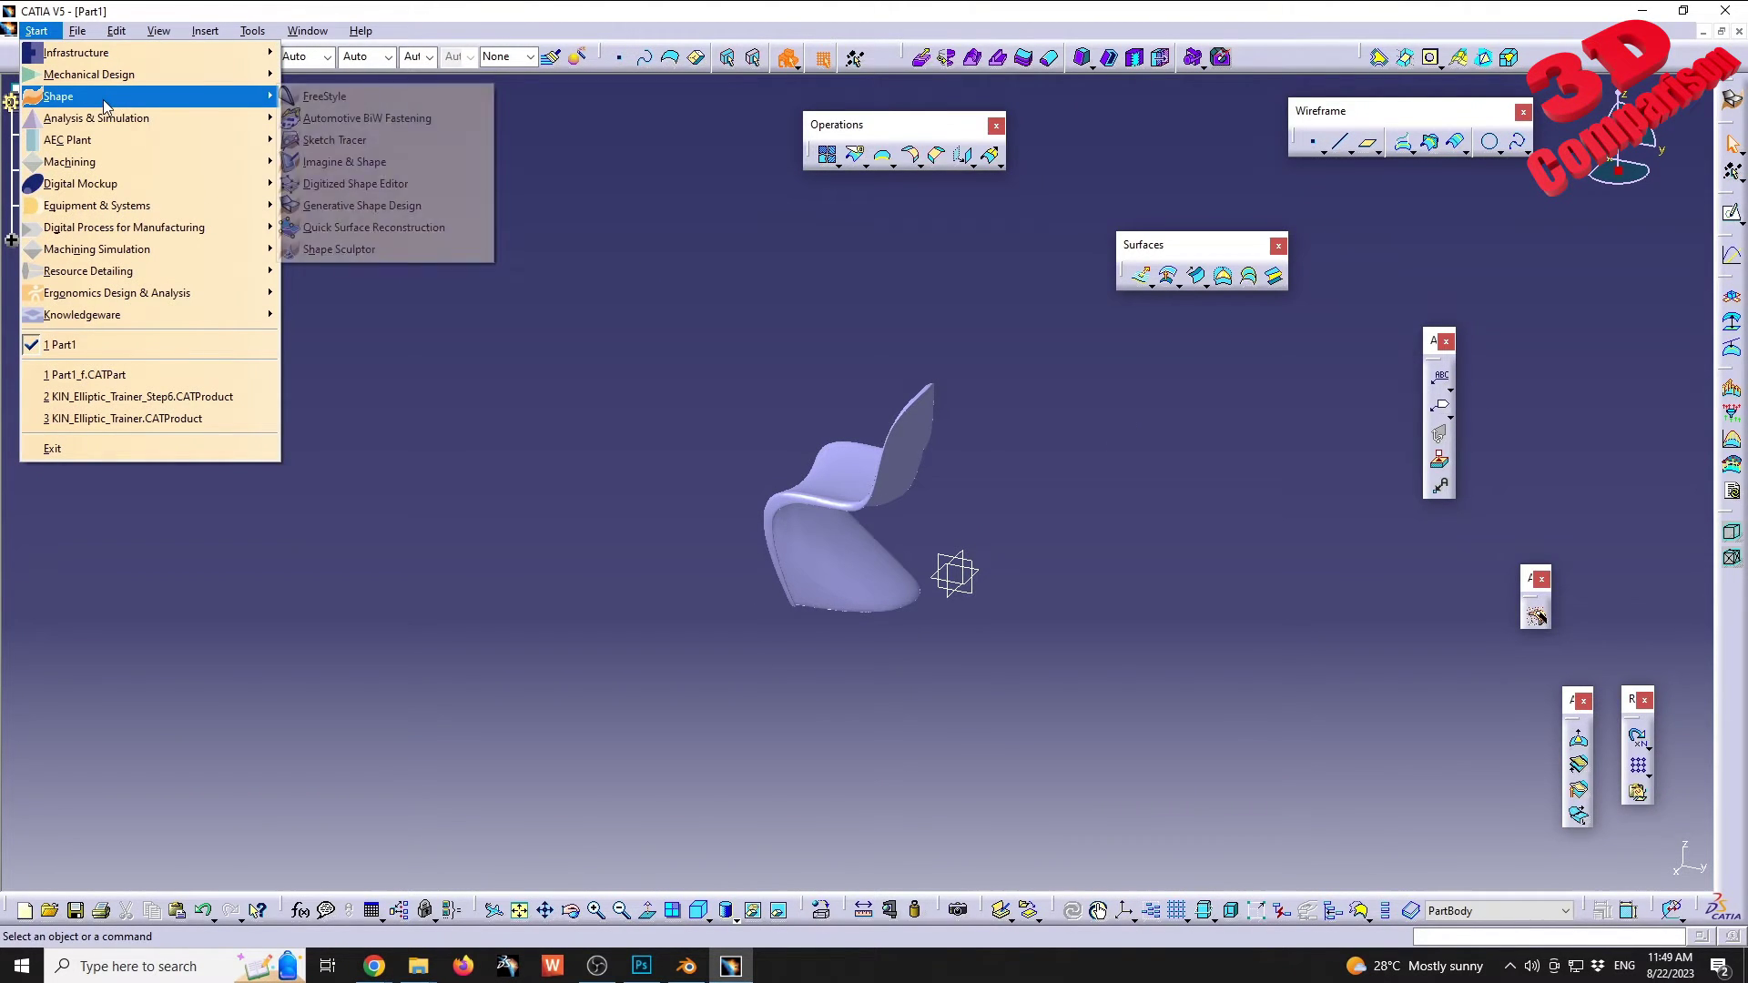
pyautogui.click(343, 161)
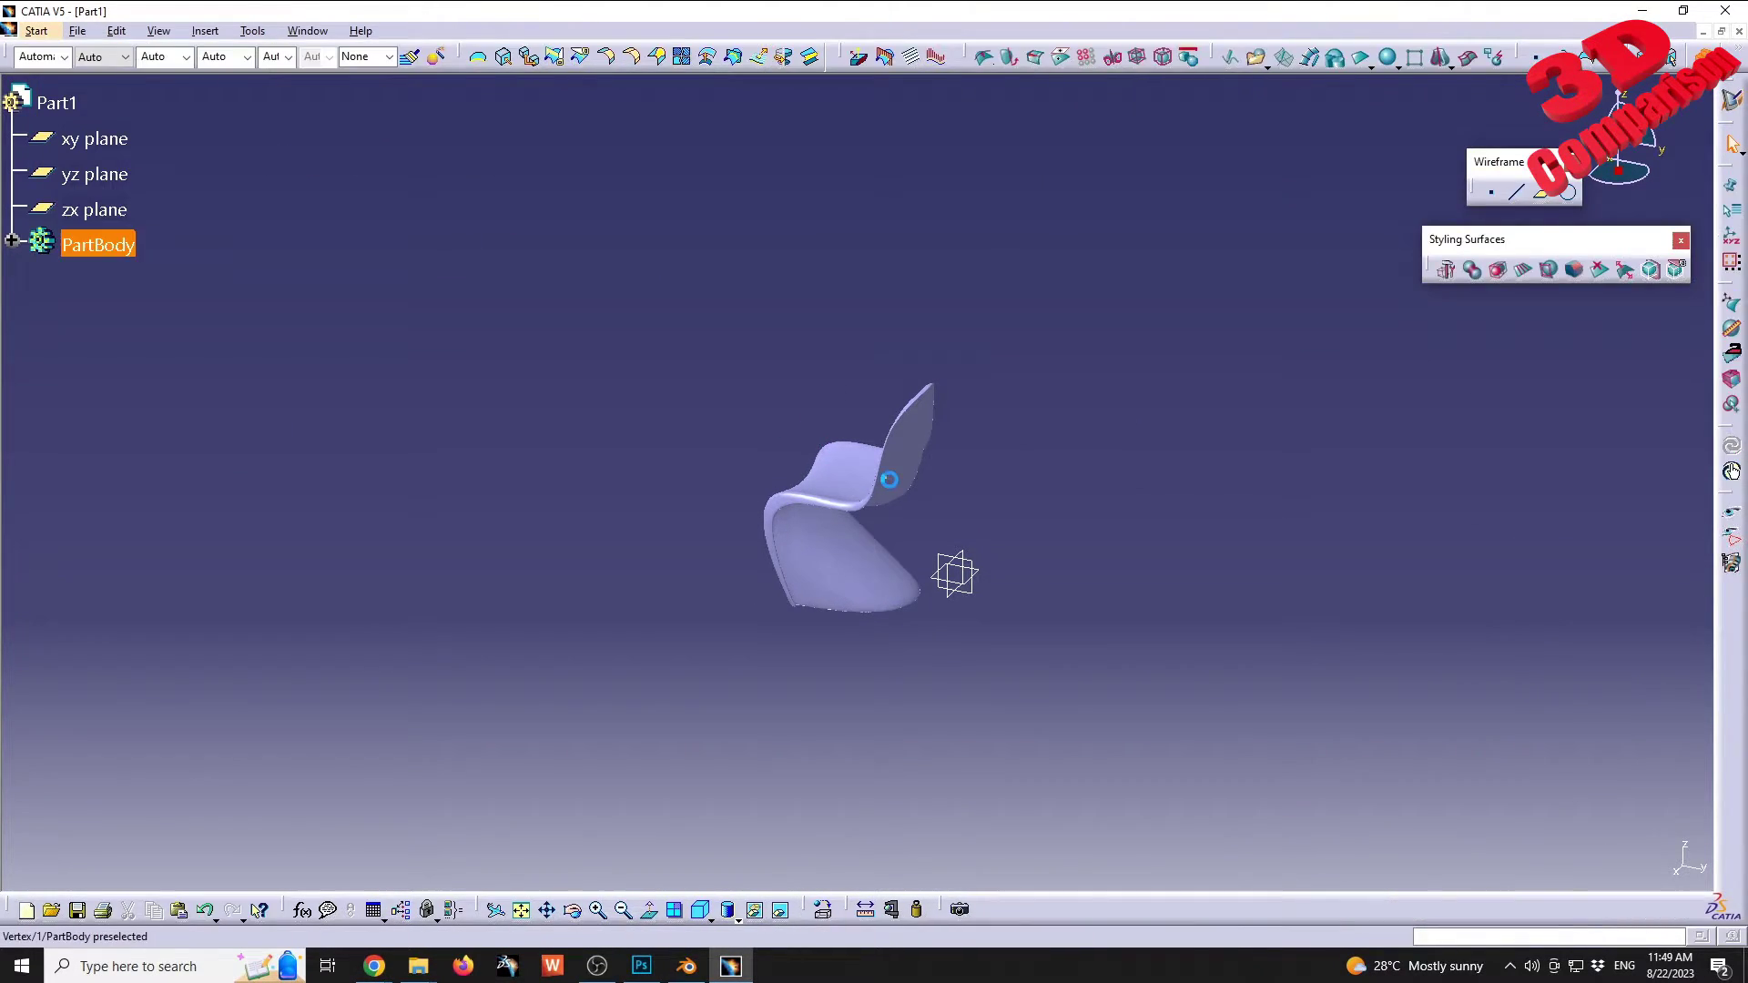
pyautogui.moveTo(888, 480); pyautogui.dragTo(811, 476, button='middle')
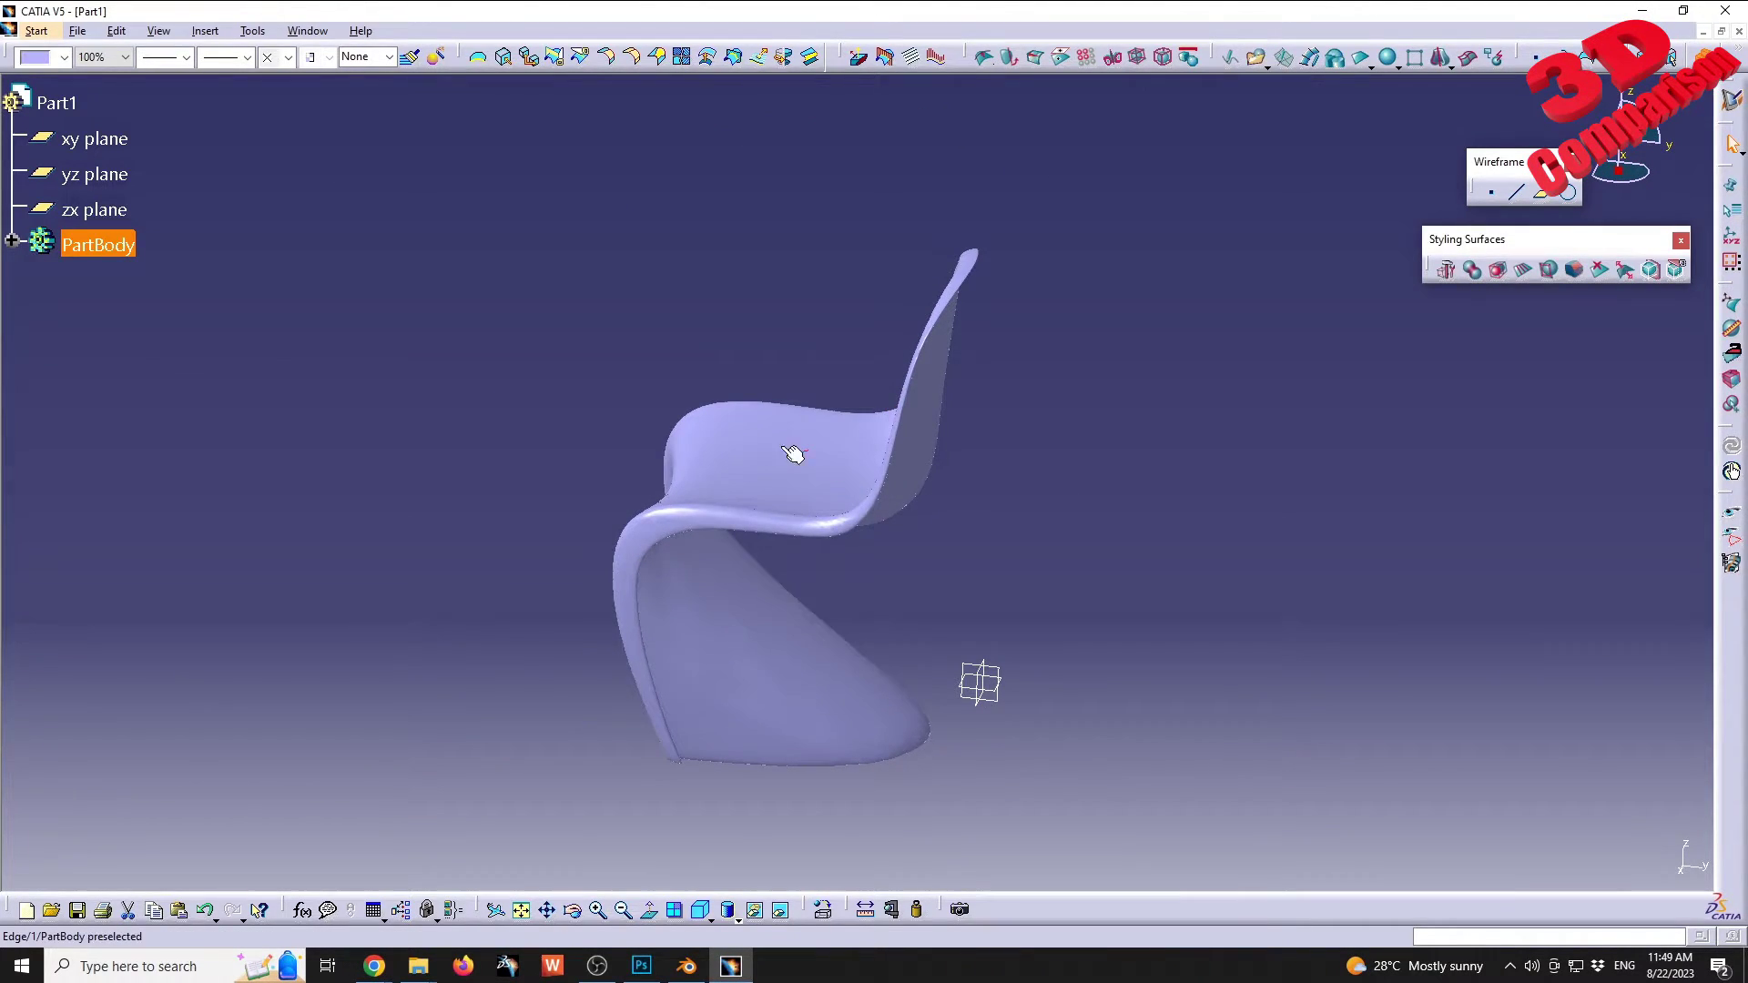
pyautogui.click(12, 240)
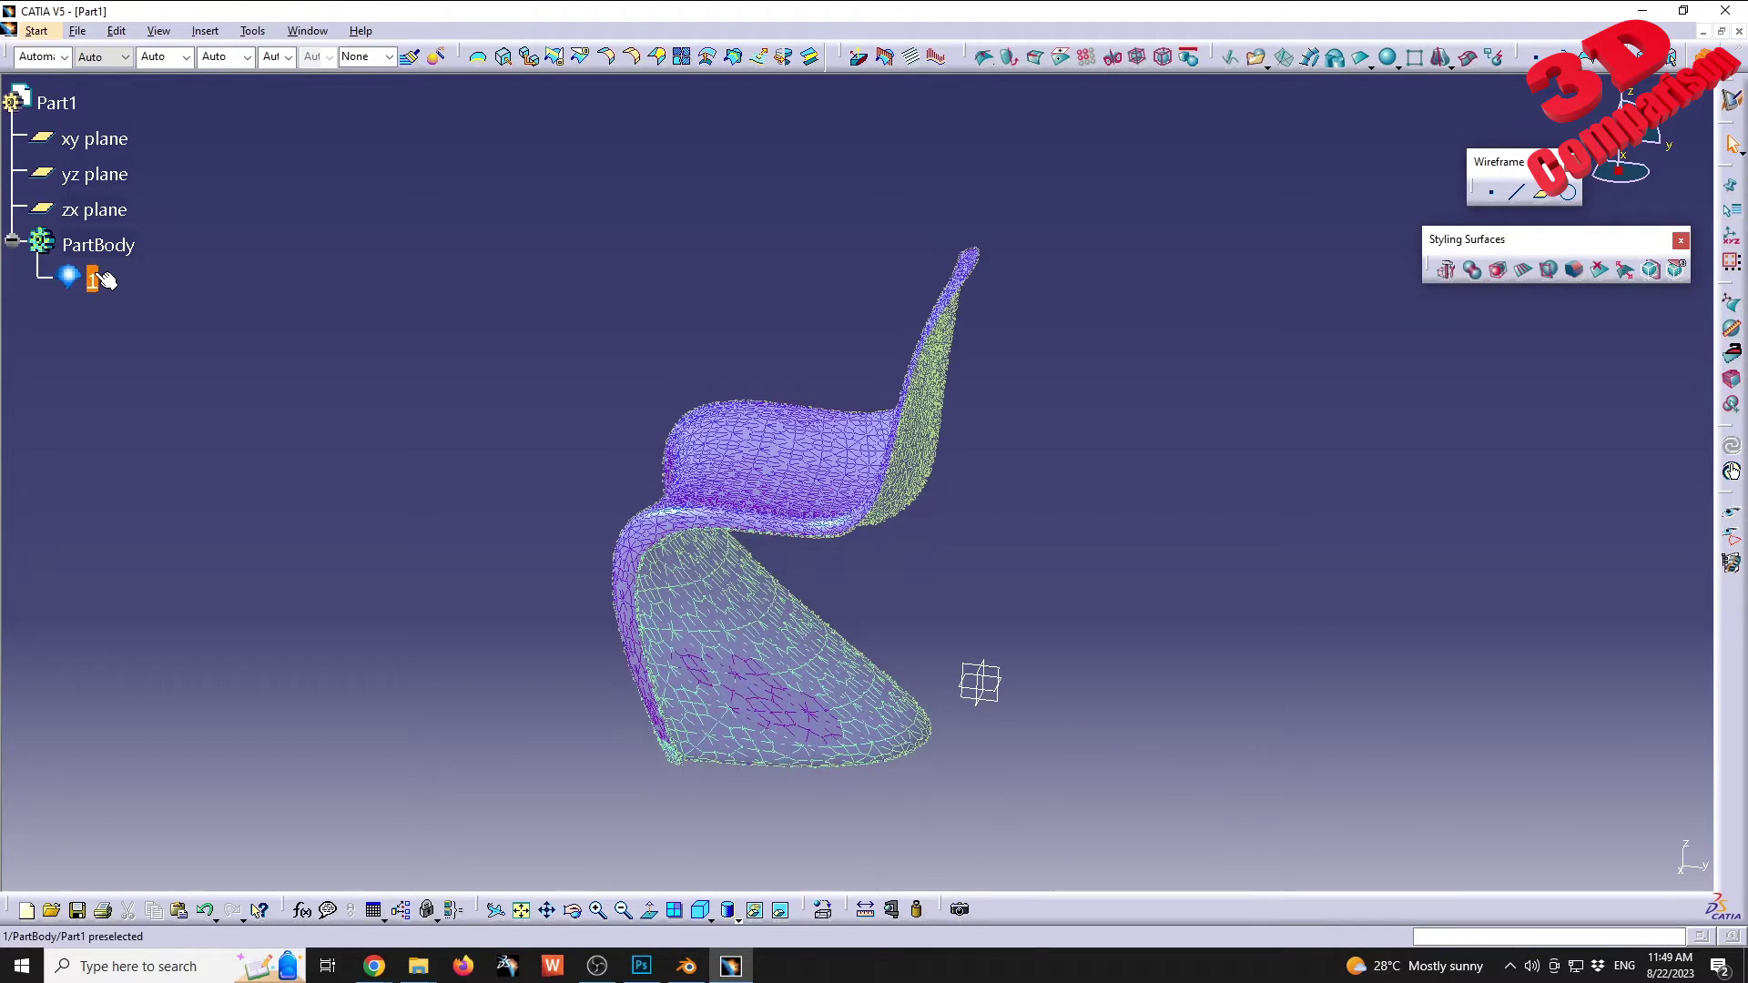
pyautogui.doubleClick(100, 279)
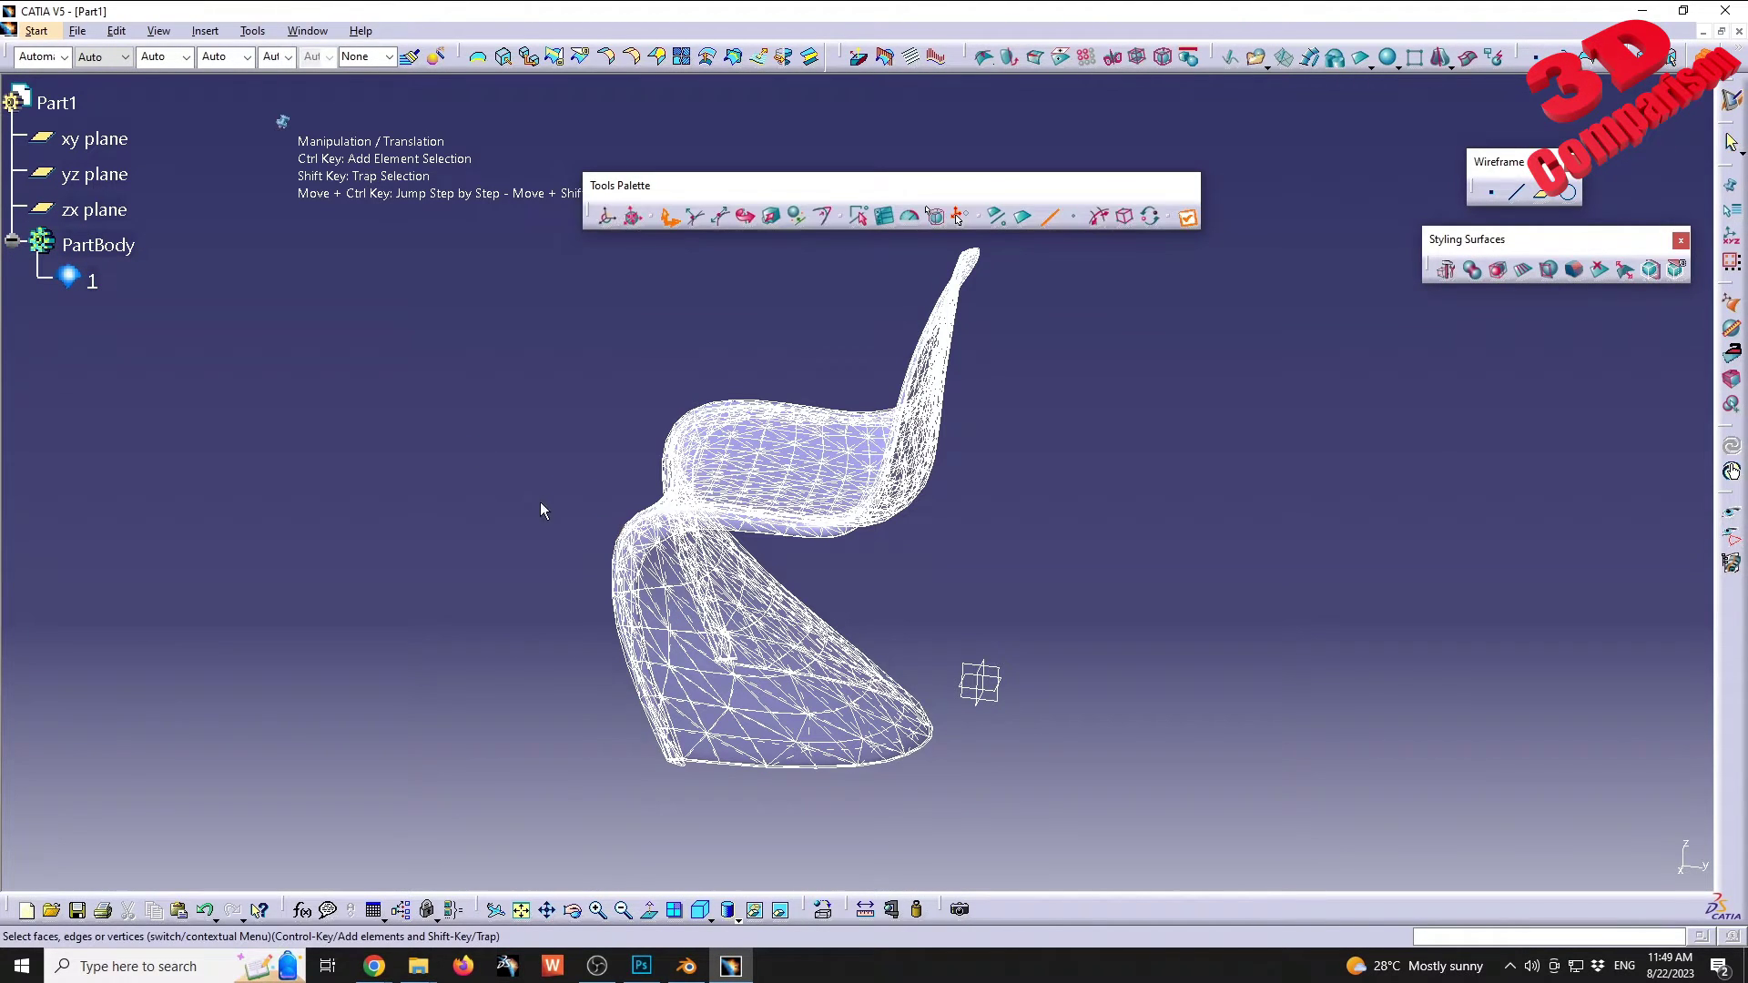
pyautogui.click(1126, 216)
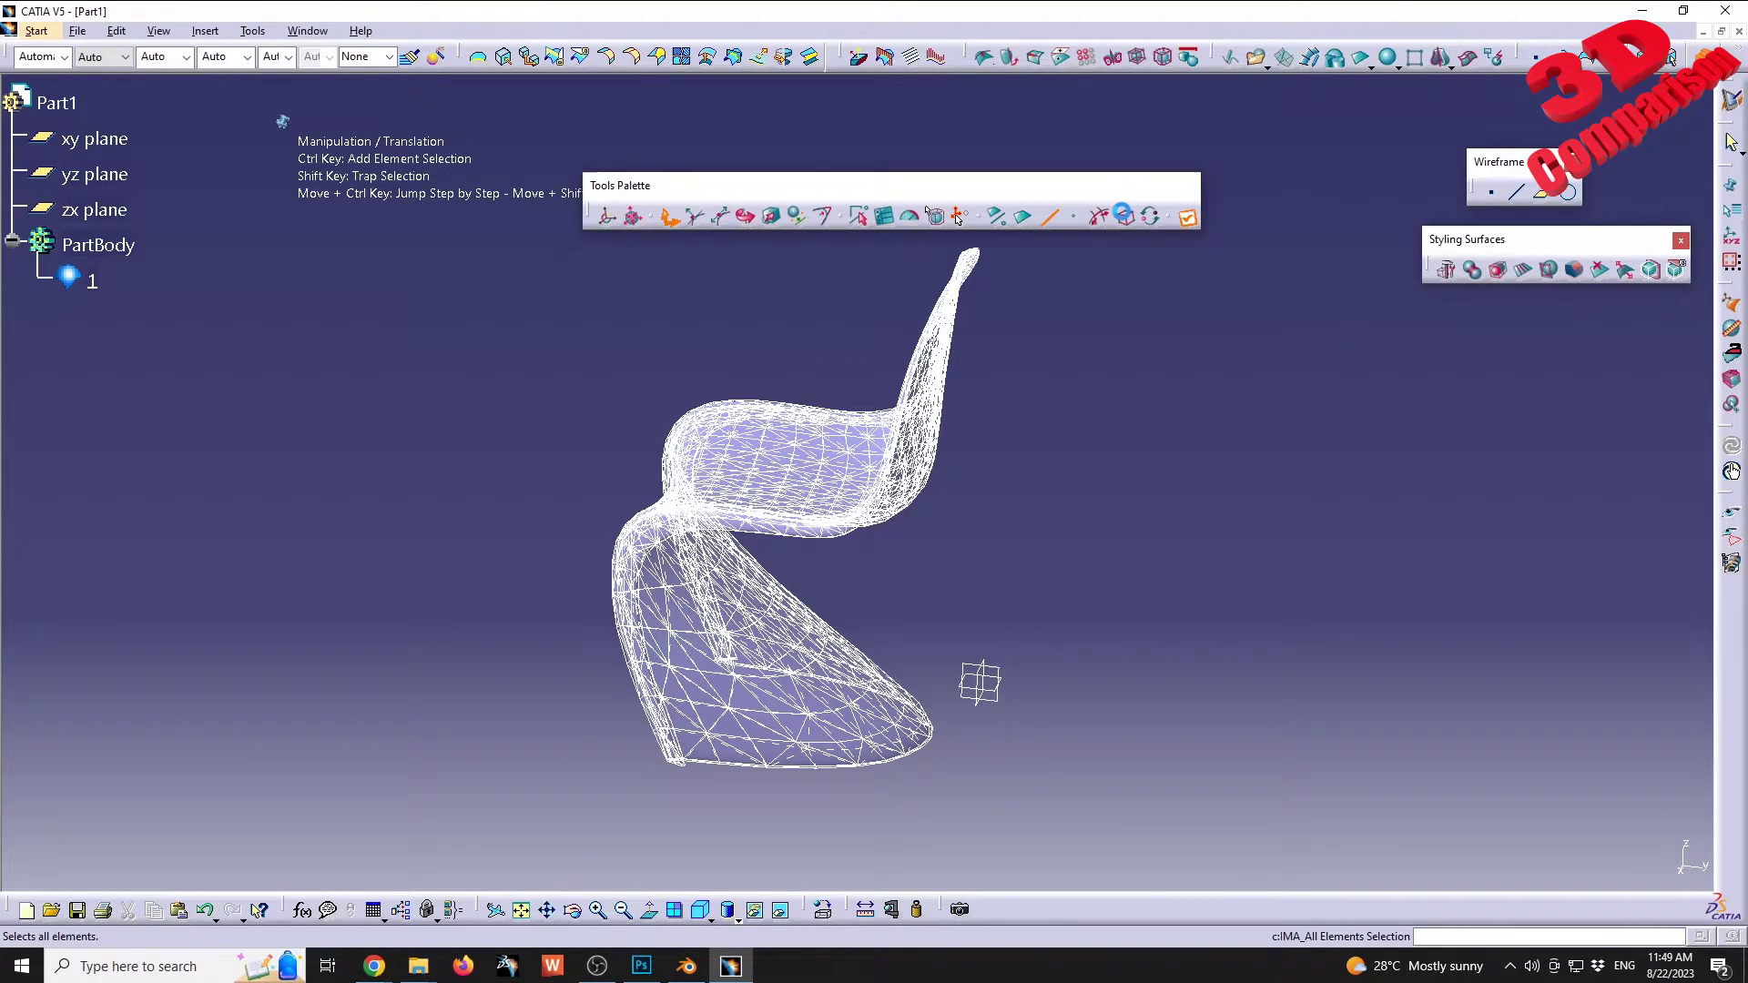
pyautogui.click(774, 218)
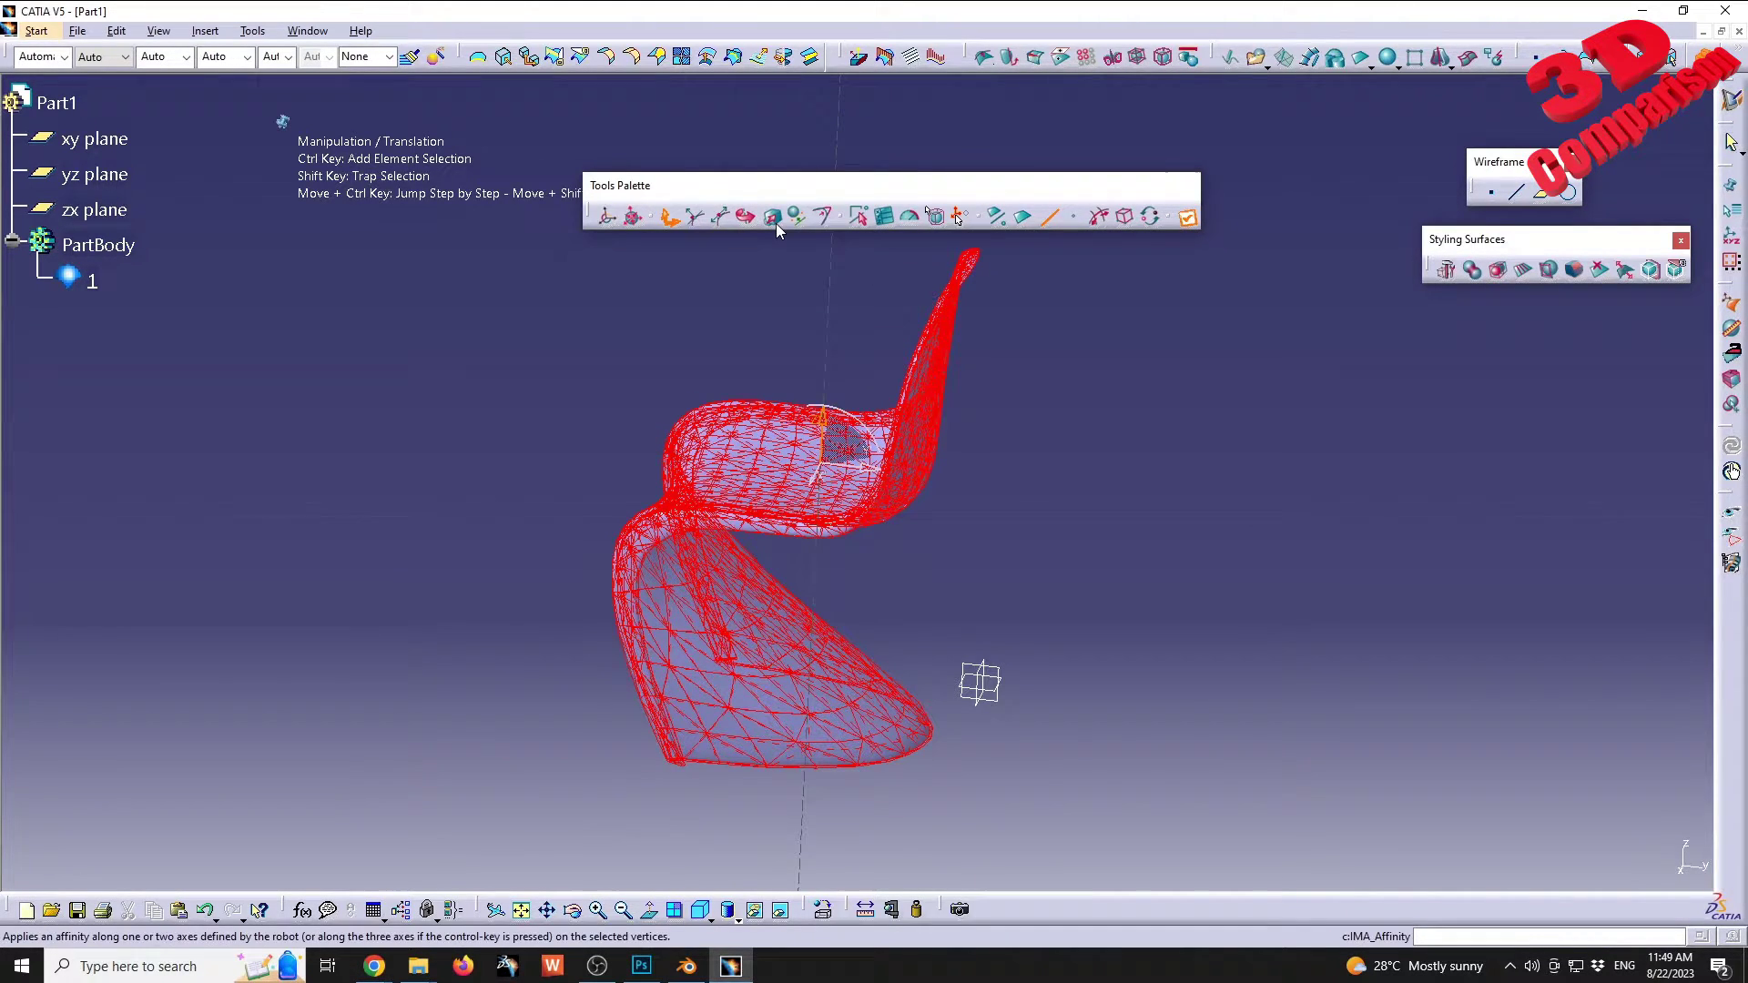
# Step: Scale the mesh a thousandfold with Affinity: Fx 511mm, Fy 538mm, Fz 842mm
pyautogui.click(775, 222)
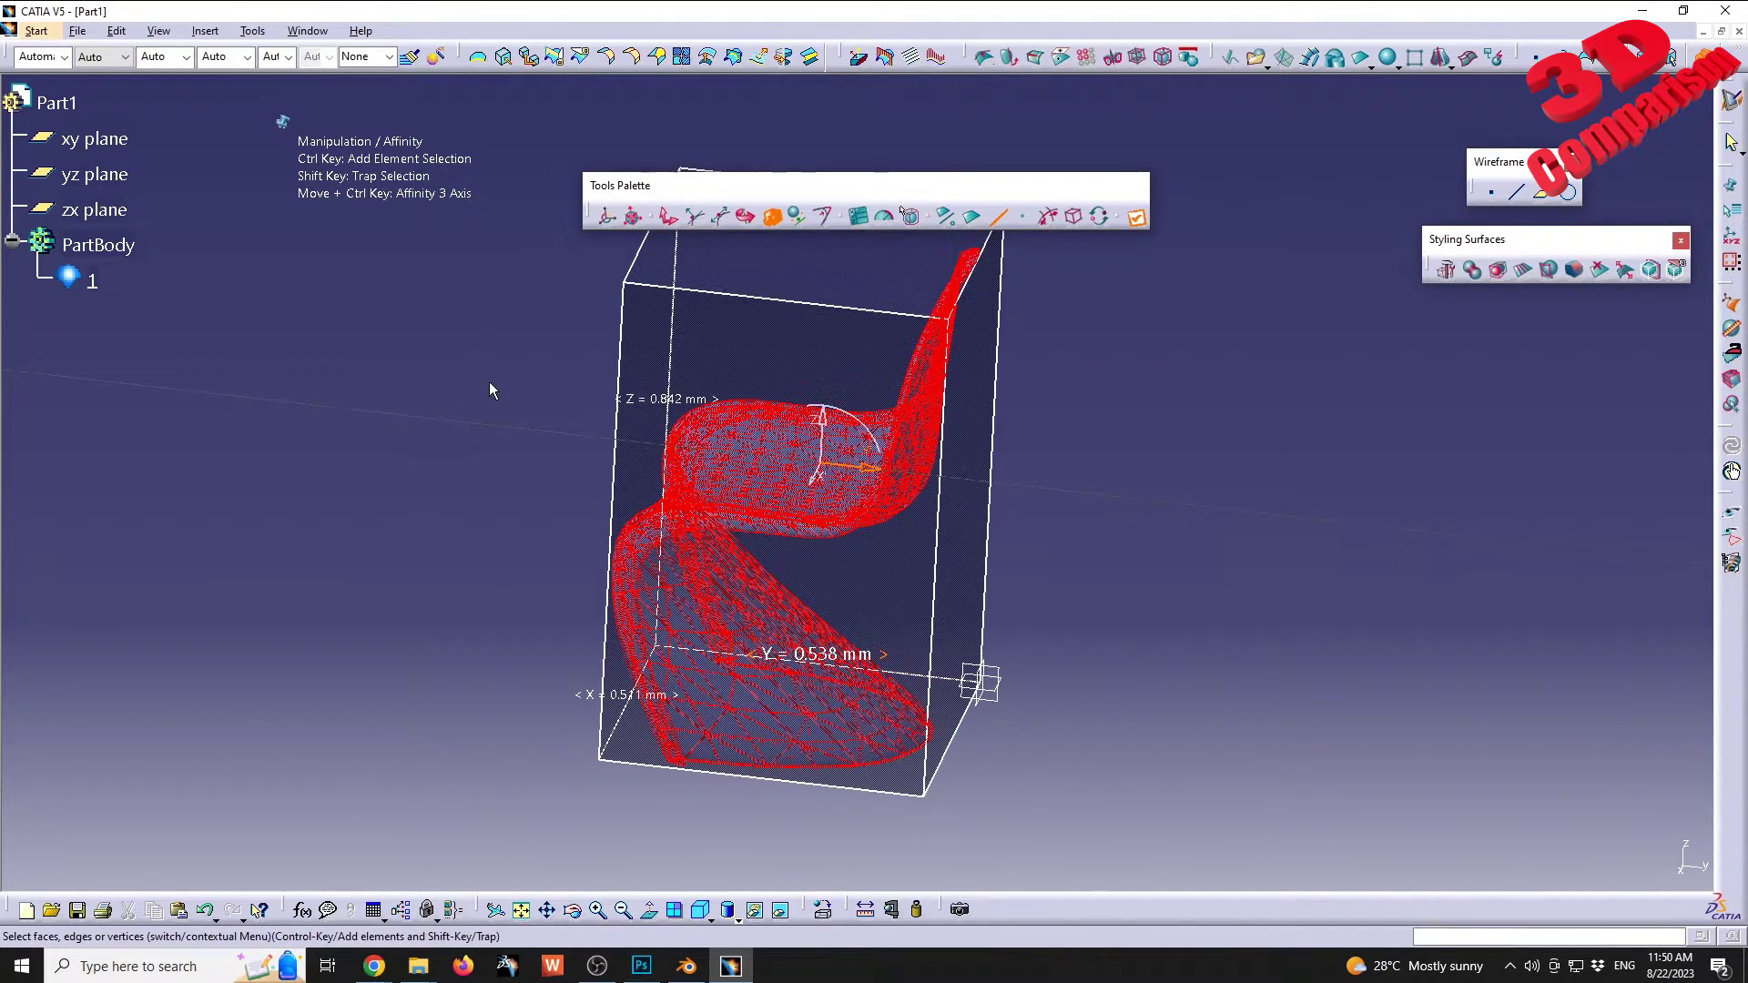
pyautogui.moveTo(861, 185); pyautogui.dragTo(1214, 146)
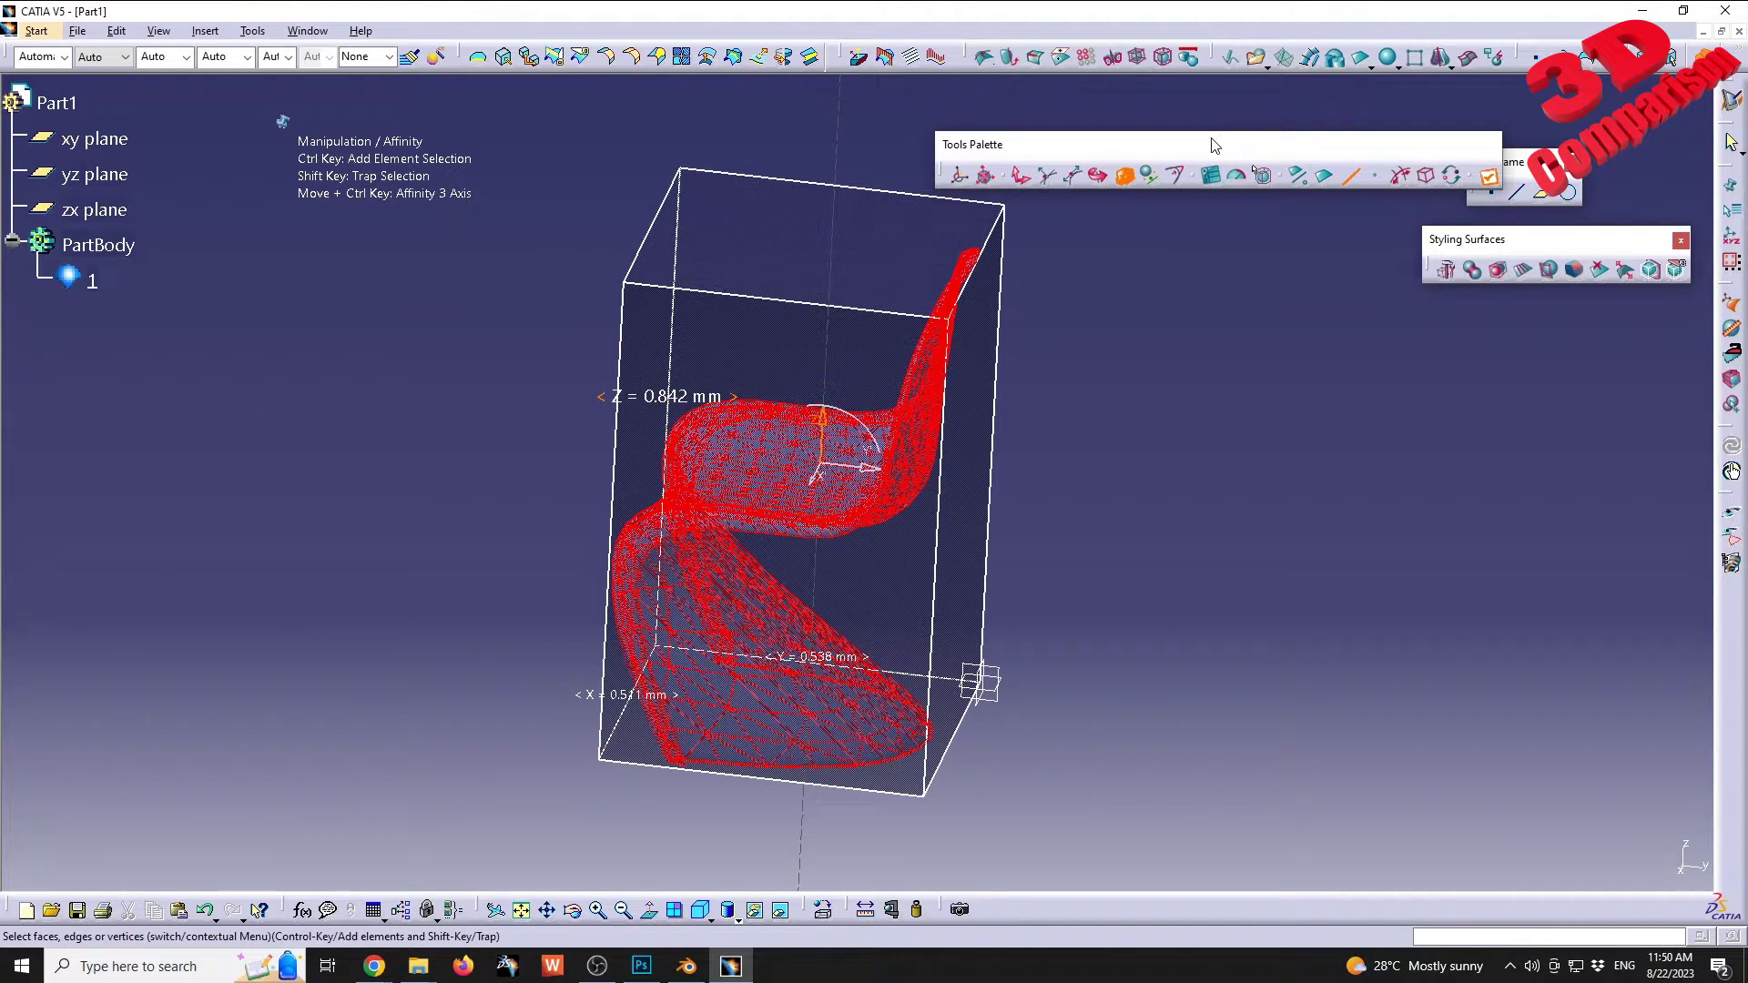
pyautogui.click(1212, 175)
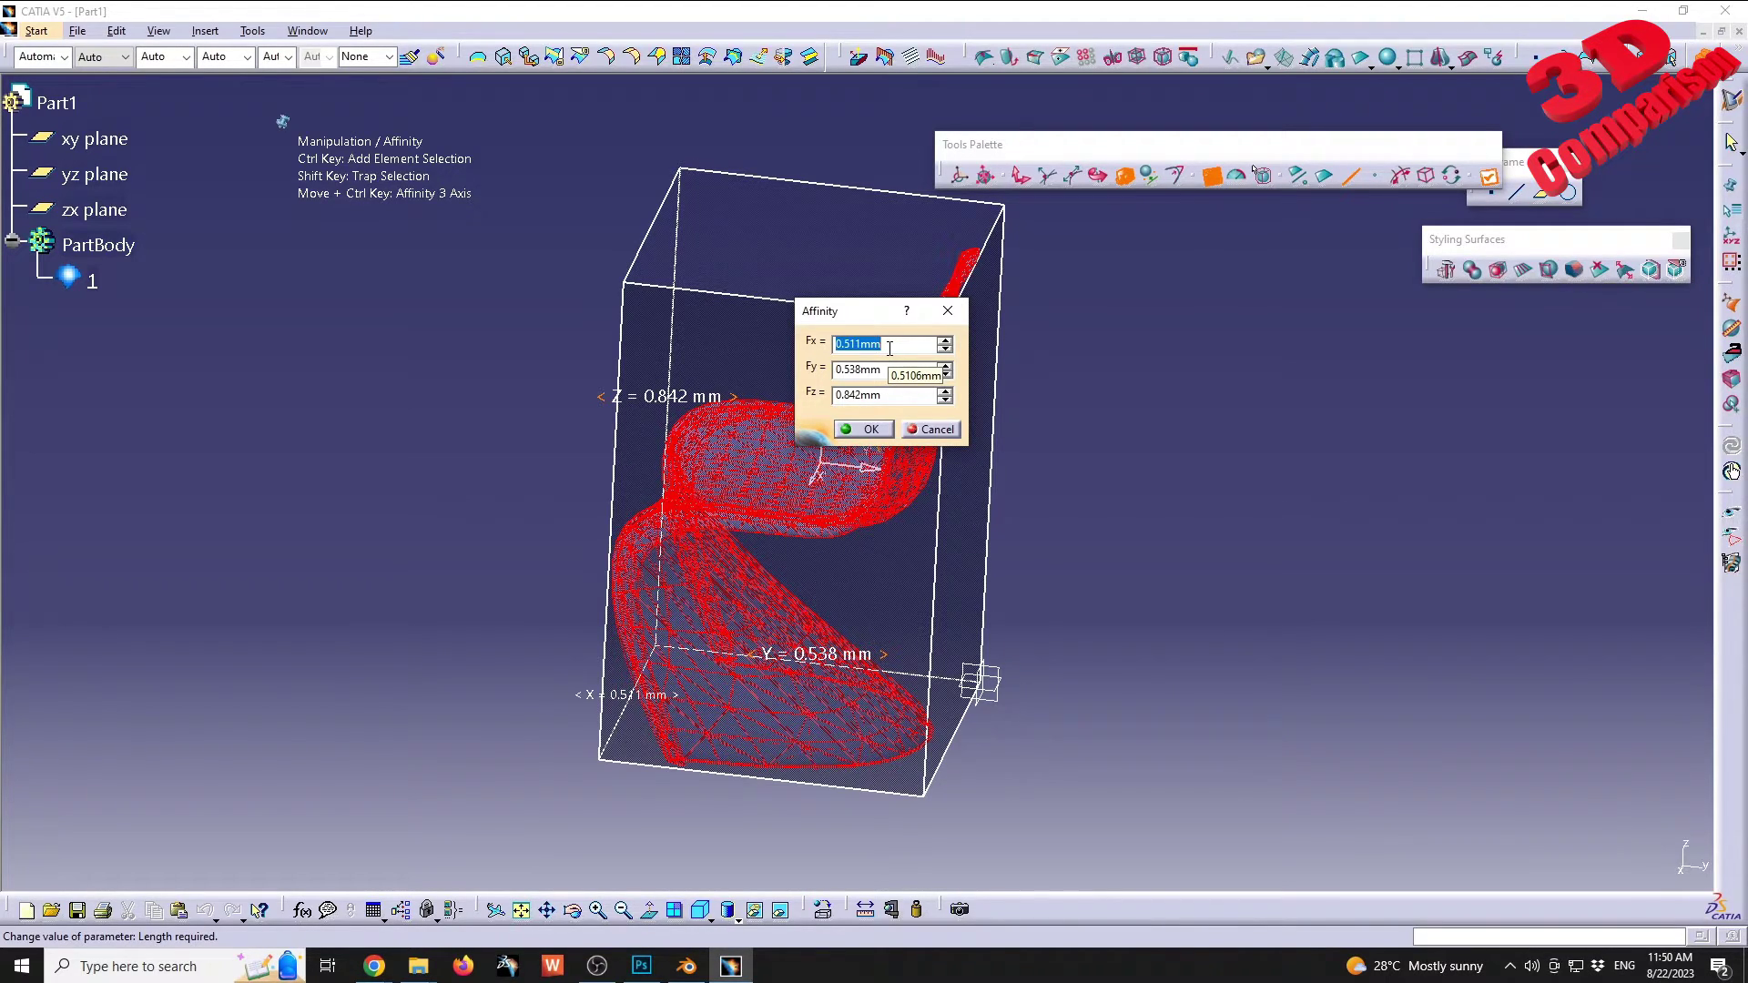
pyautogui.click(889, 348)
pyautogui.click(903, 369)
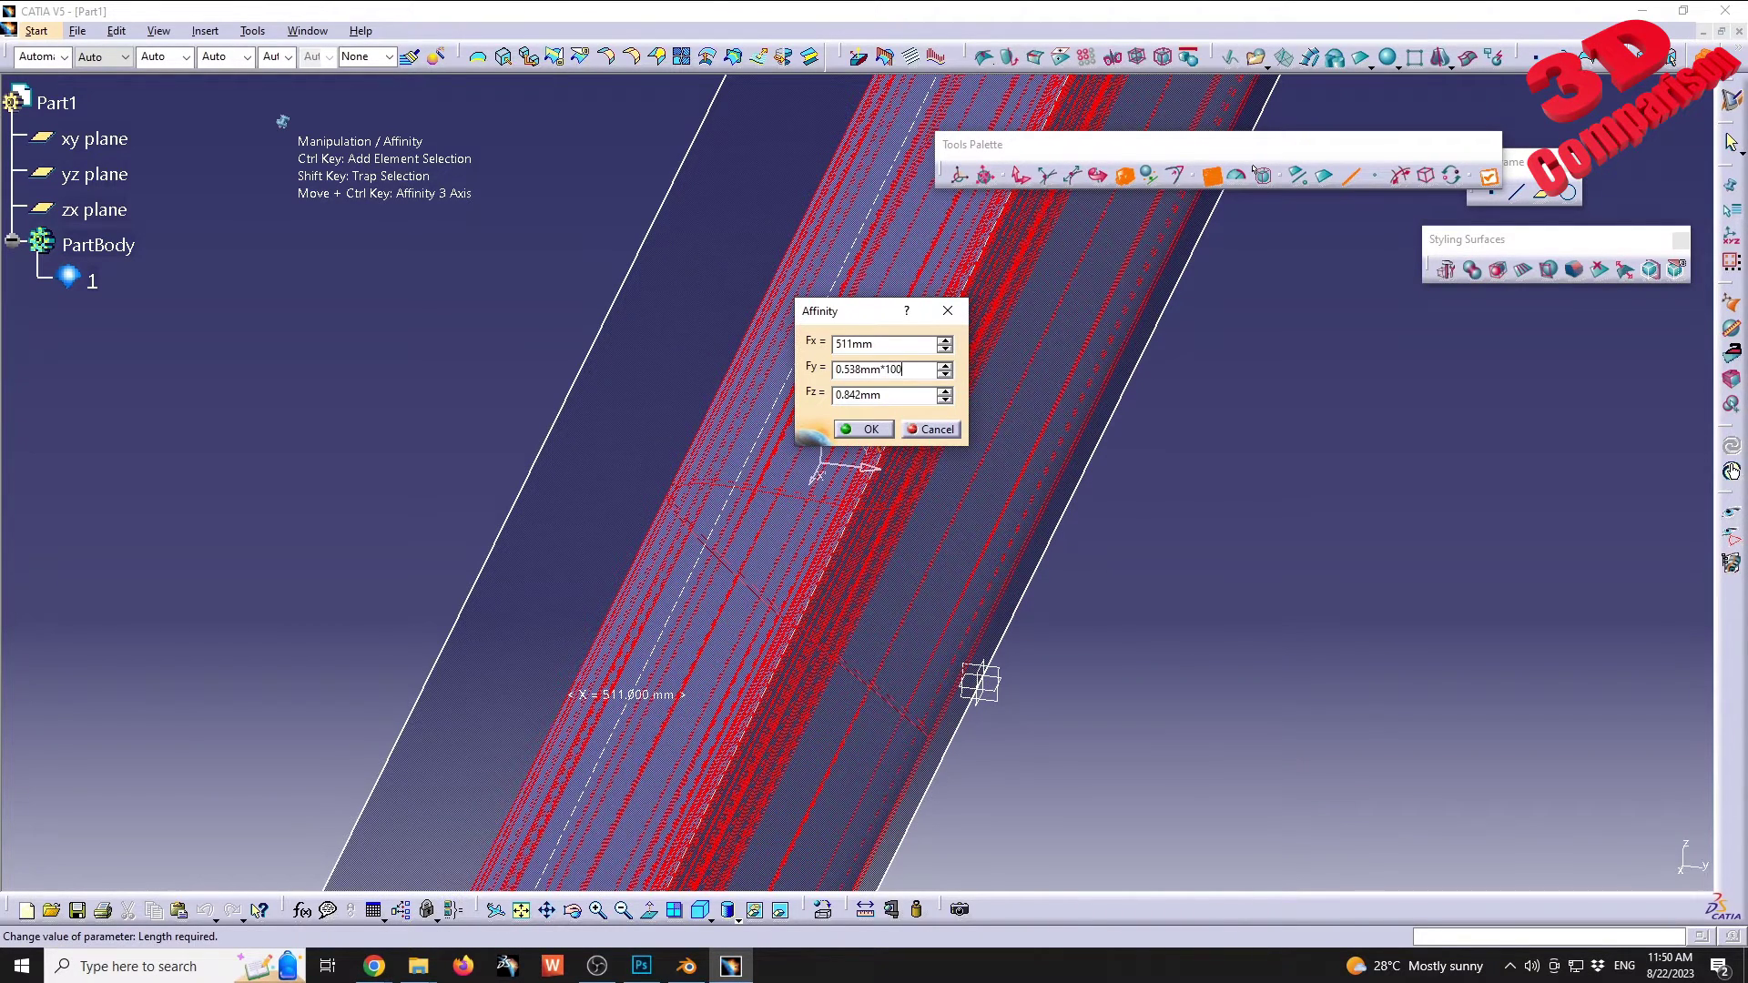
pyautogui.press('Return')
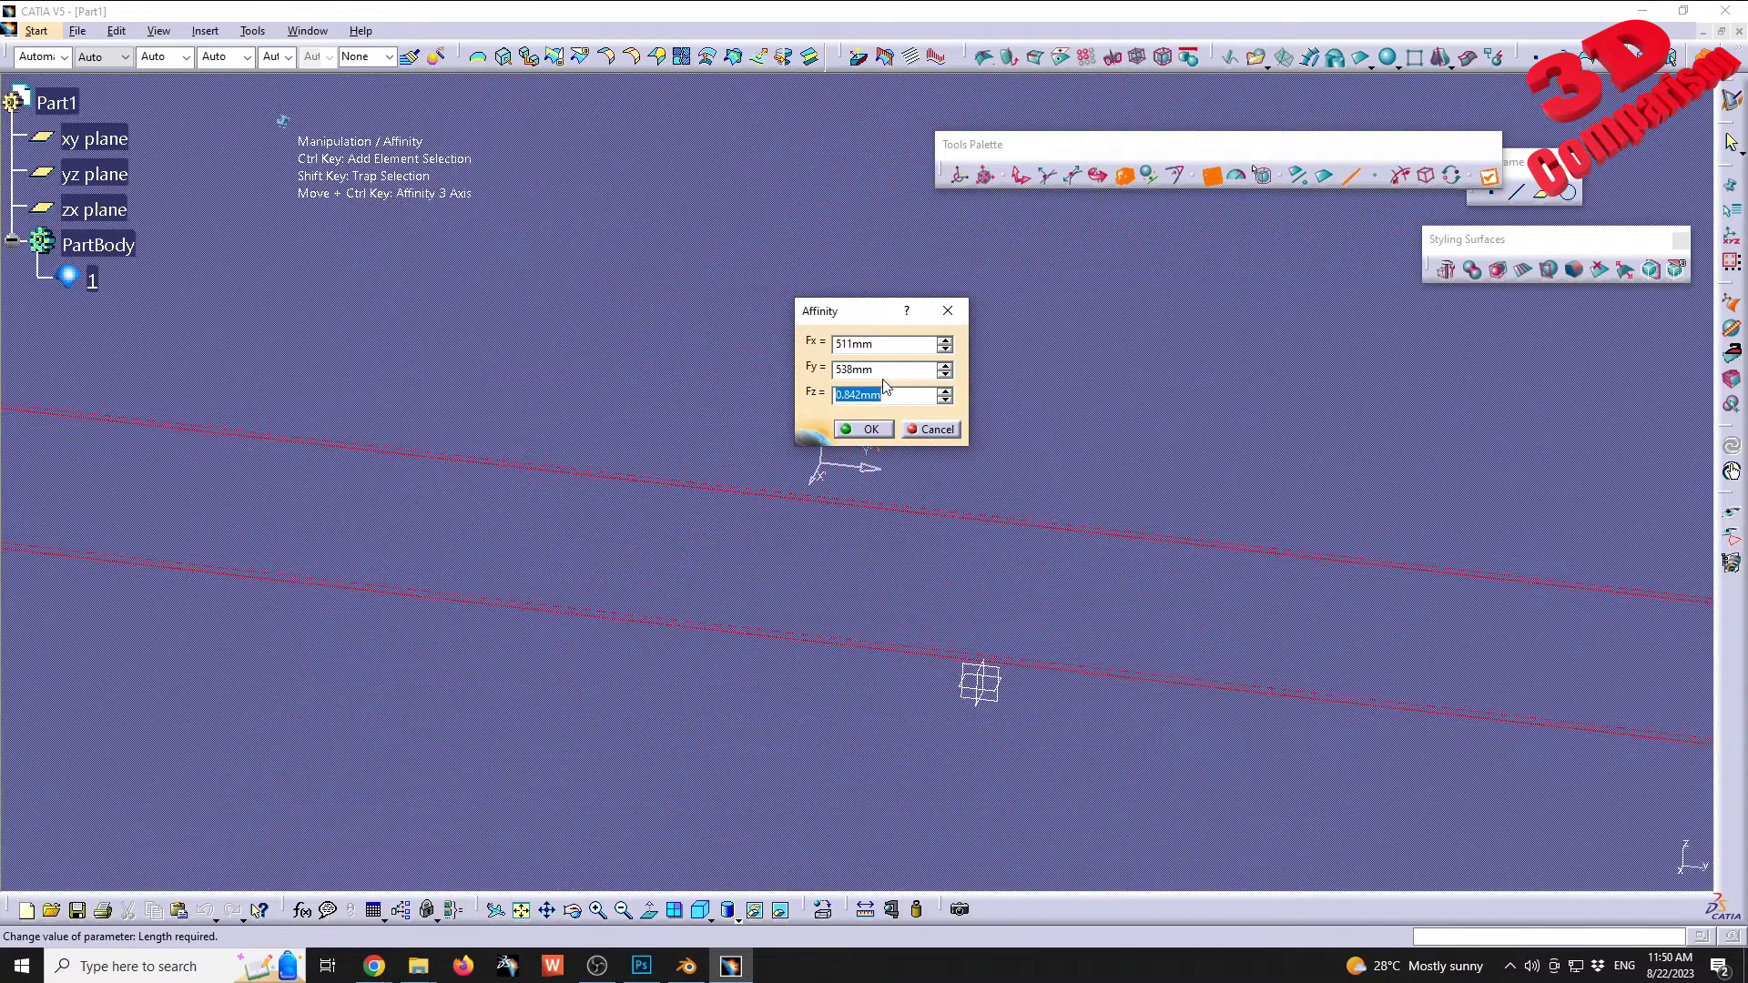
pyautogui.click(897, 390)
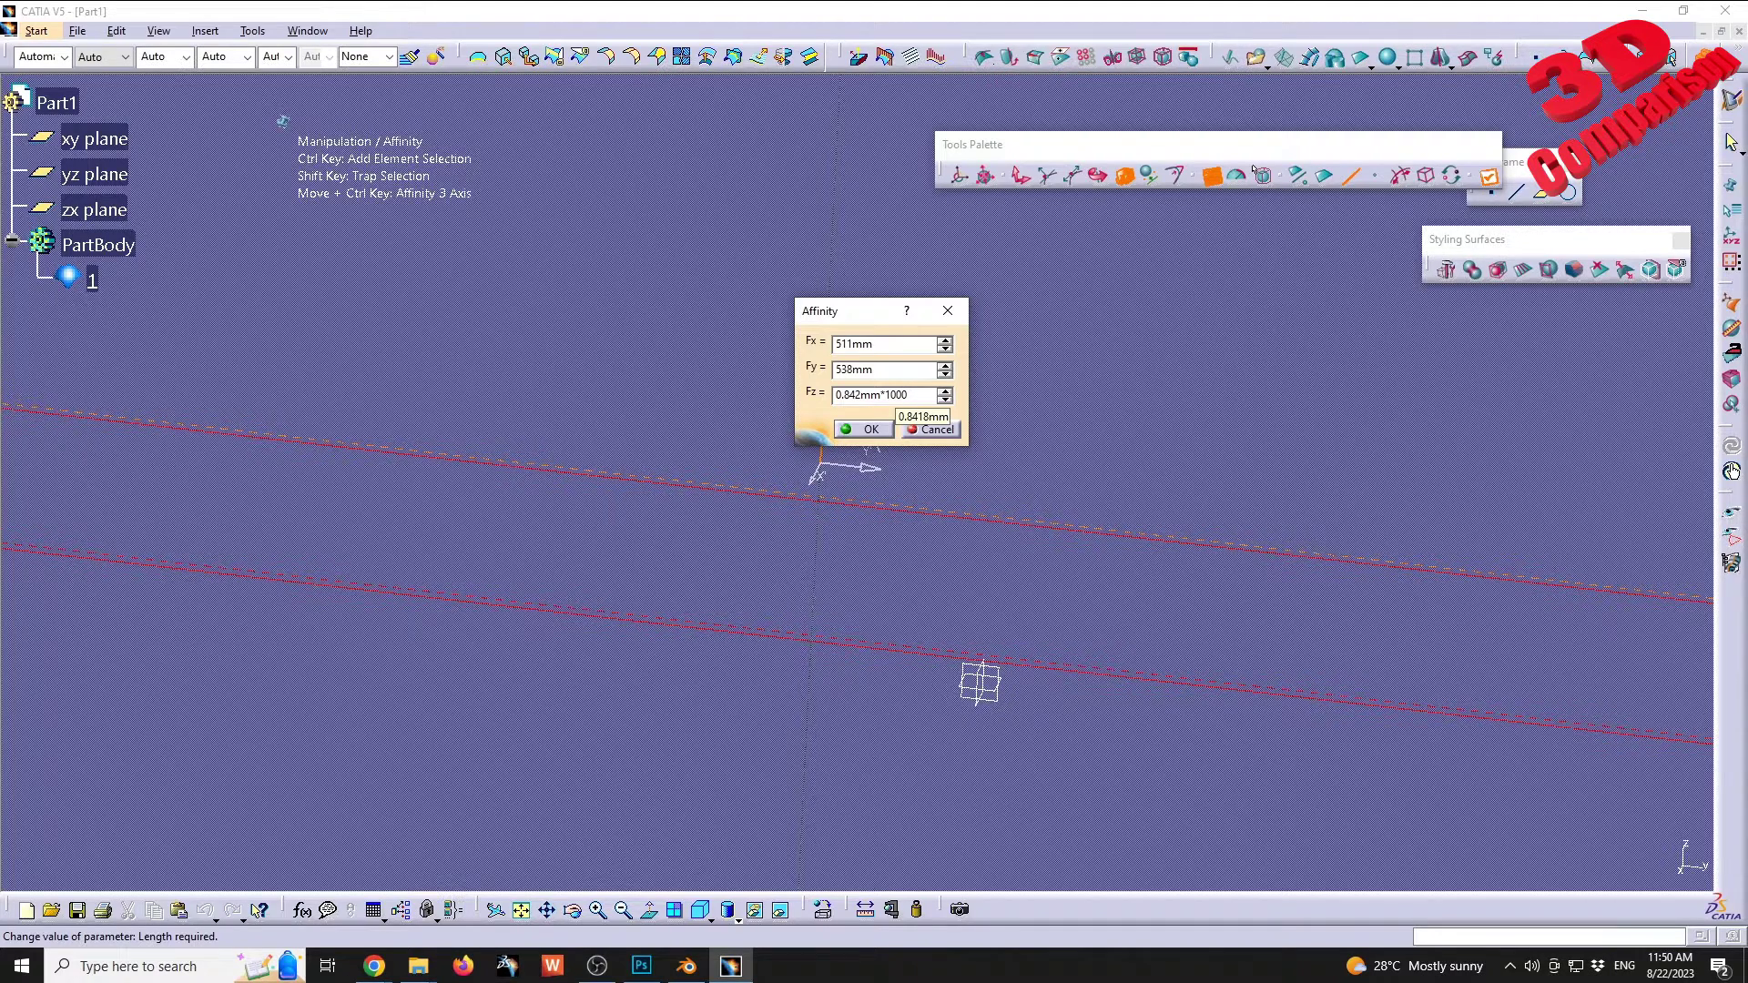
pyautogui.write('*1000')
pyautogui.press('Return')
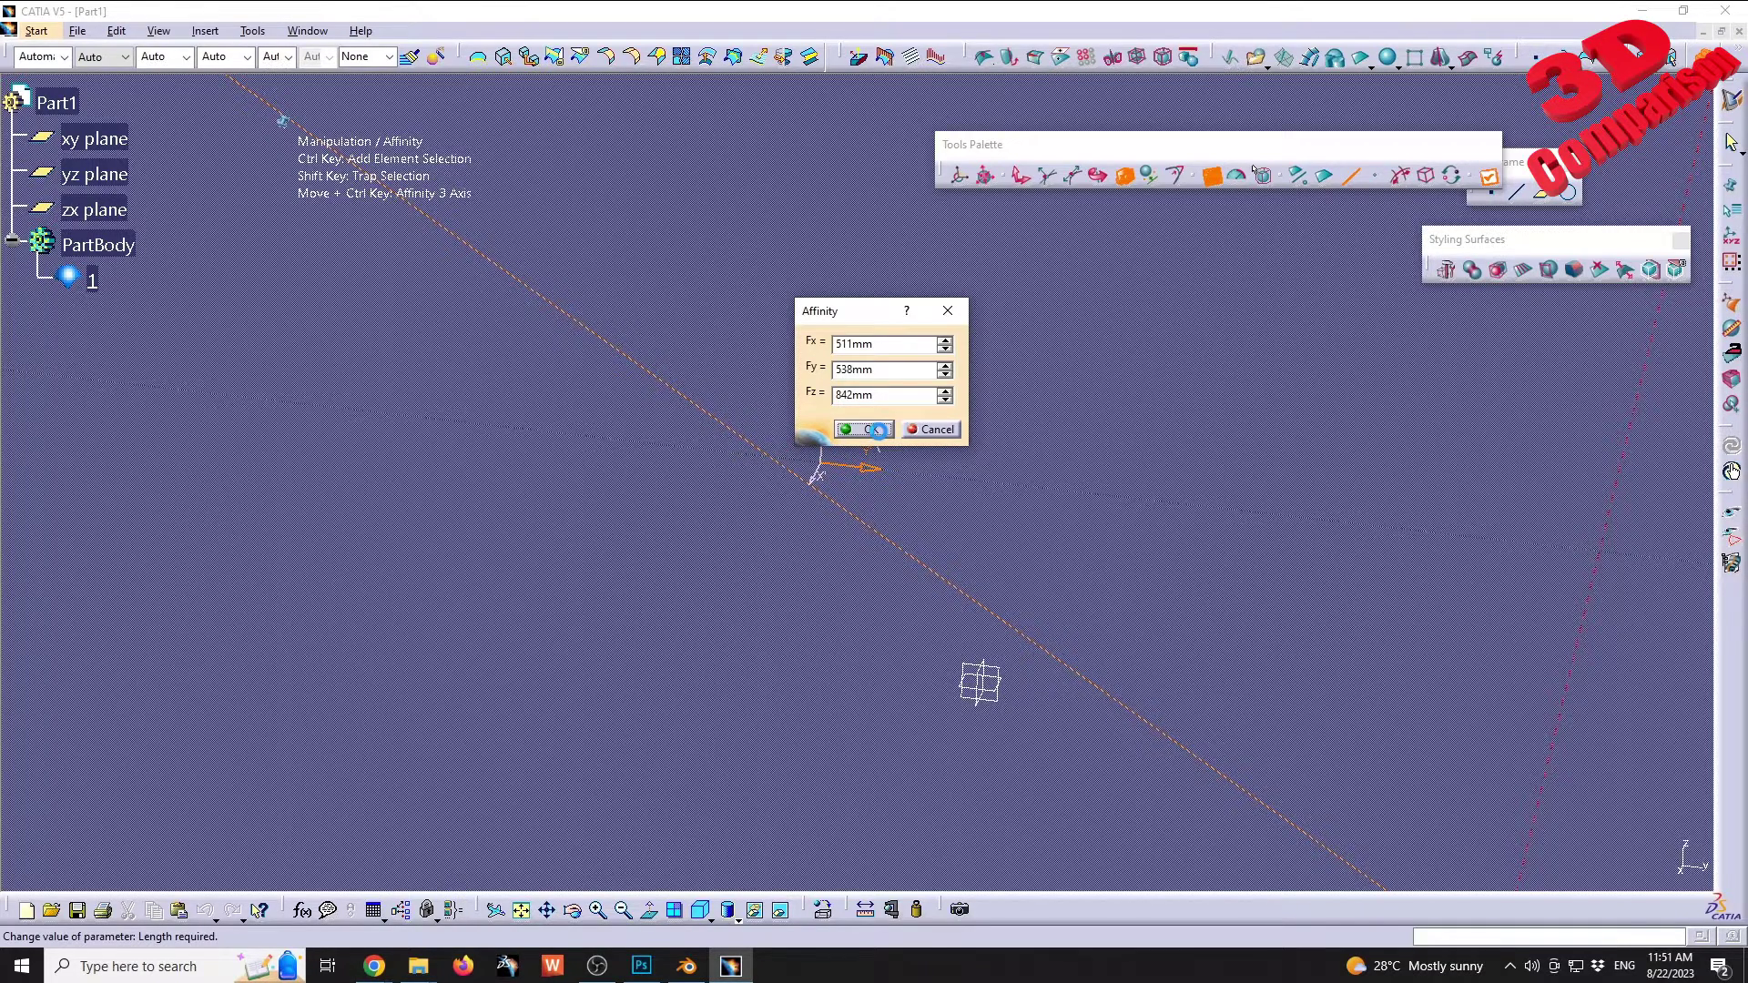
# Step: Check the original chair in Blender's Wireframe shading, then switch back to Solid
pyautogui.click(686, 965)
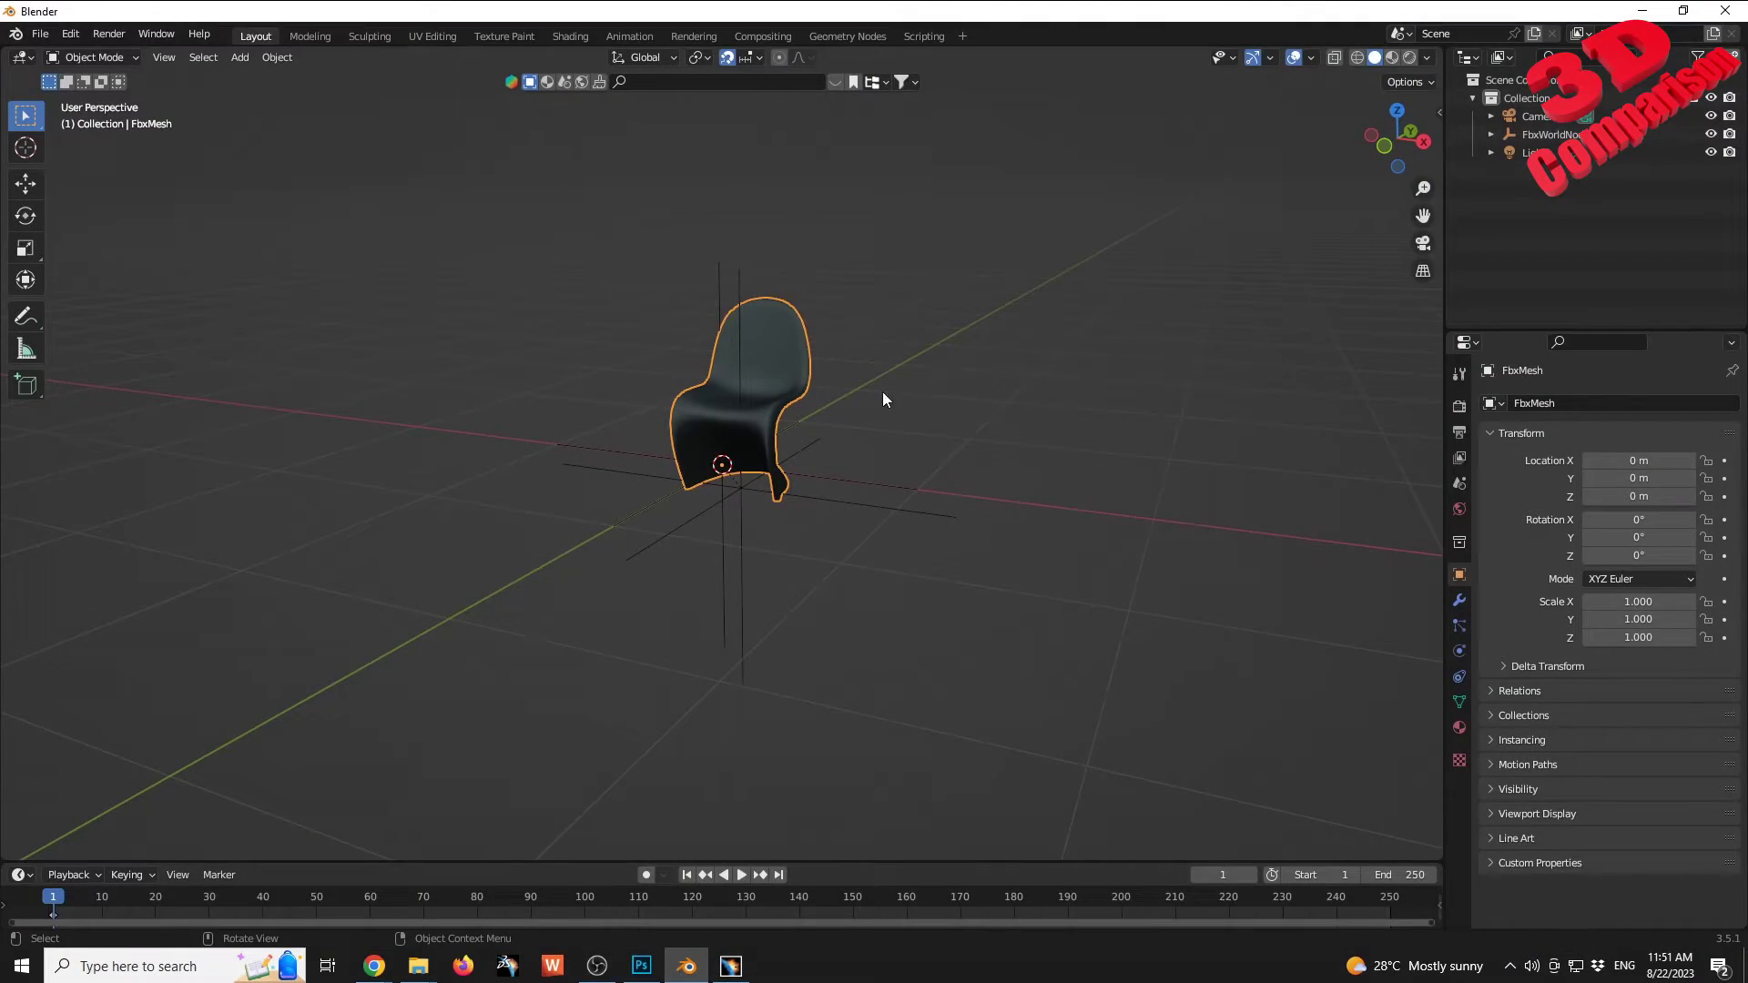
pyautogui.scroll(3, 810, 395)
pyautogui.moveTo(849, 391); pyautogui.dragTo(786, 398, button='middle')
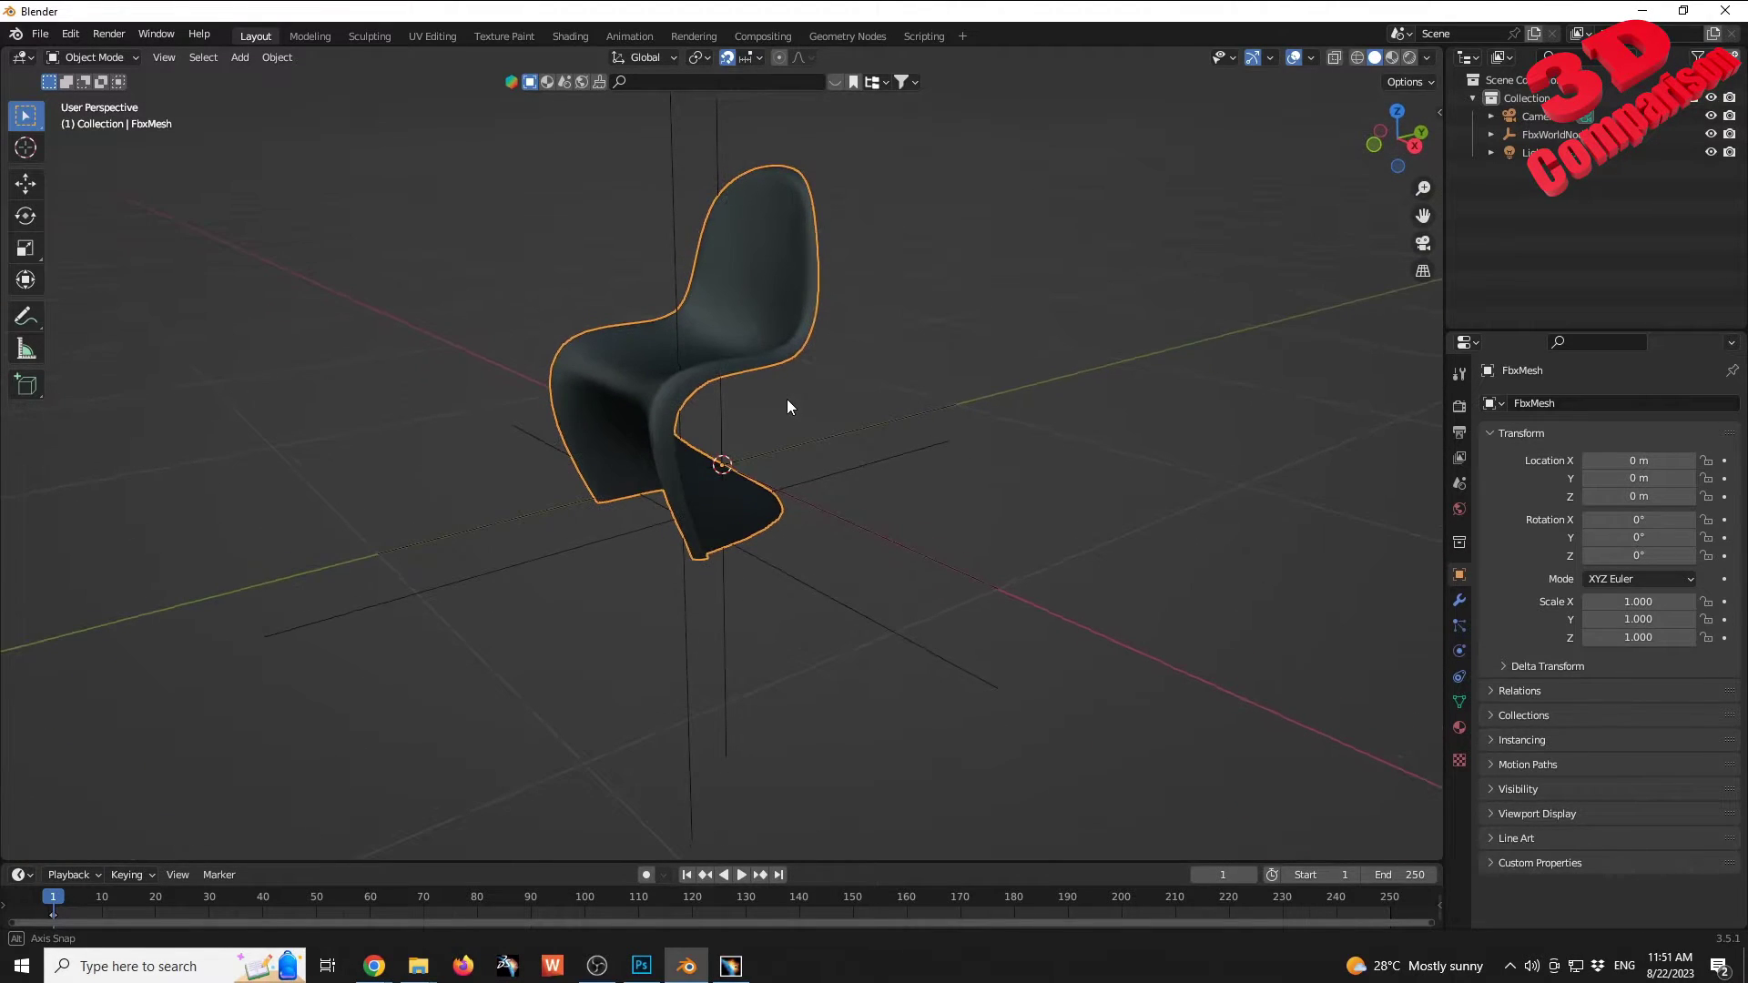
pyautogui.click(1358, 58)
pyautogui.scroll(4, 775, 292)
pyautogui.moveTo(756, 346); pyautogui.dragTo(1022, 283, button='middle')
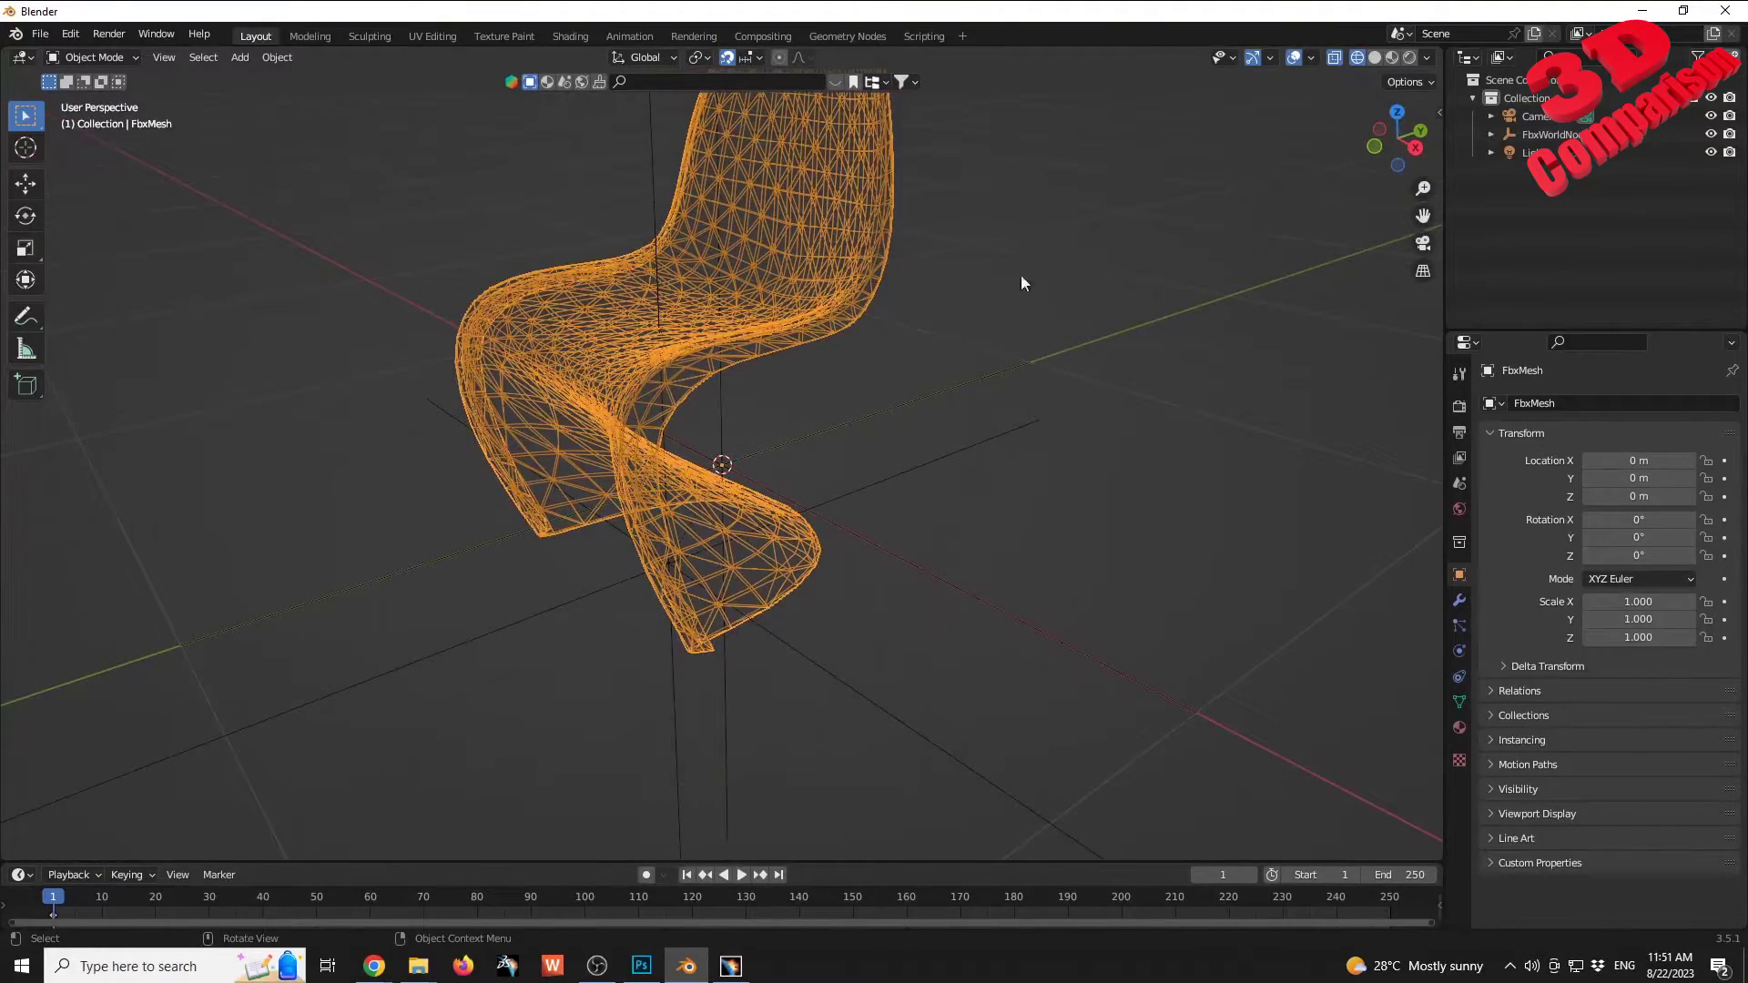
pyautogui.click(1373, 58)
# Step: Back in CATIA V5, exit mesh editing so the 511 × 538 × 842 mm chair shows shaded
pyautogui.click(731, 966)
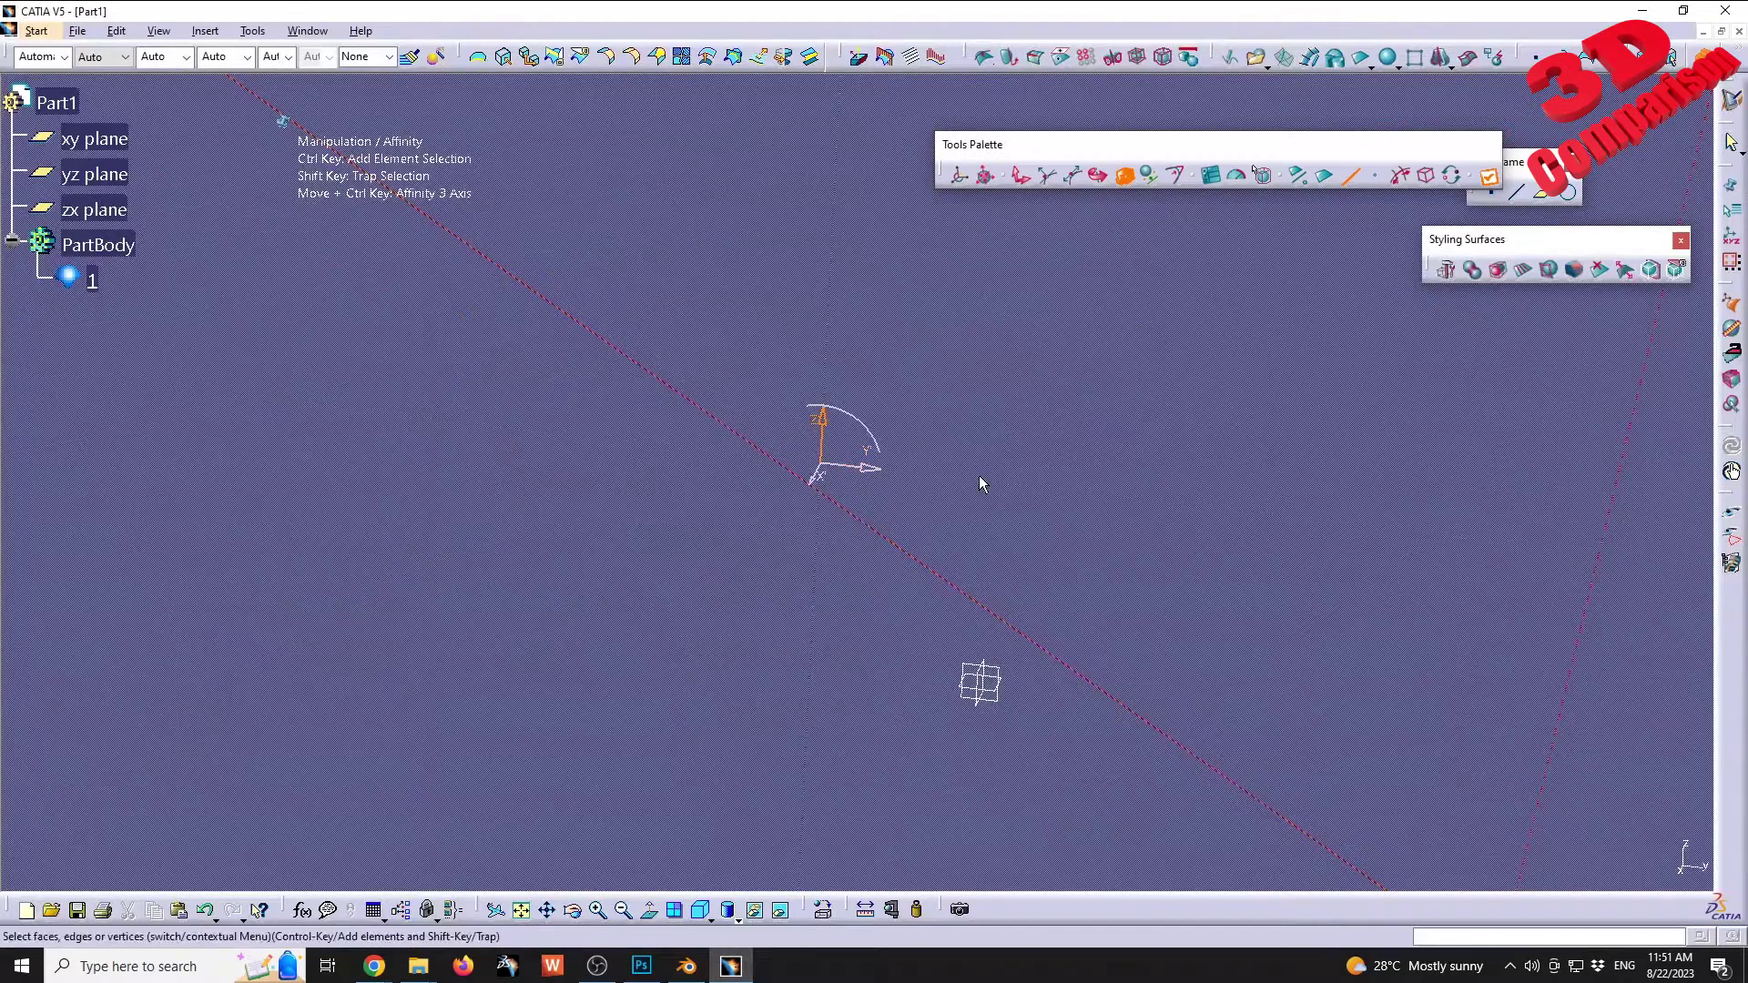
pyautogui.moveTo(980, 475); pyautogui.dragTo(1170, 493, button='middle')
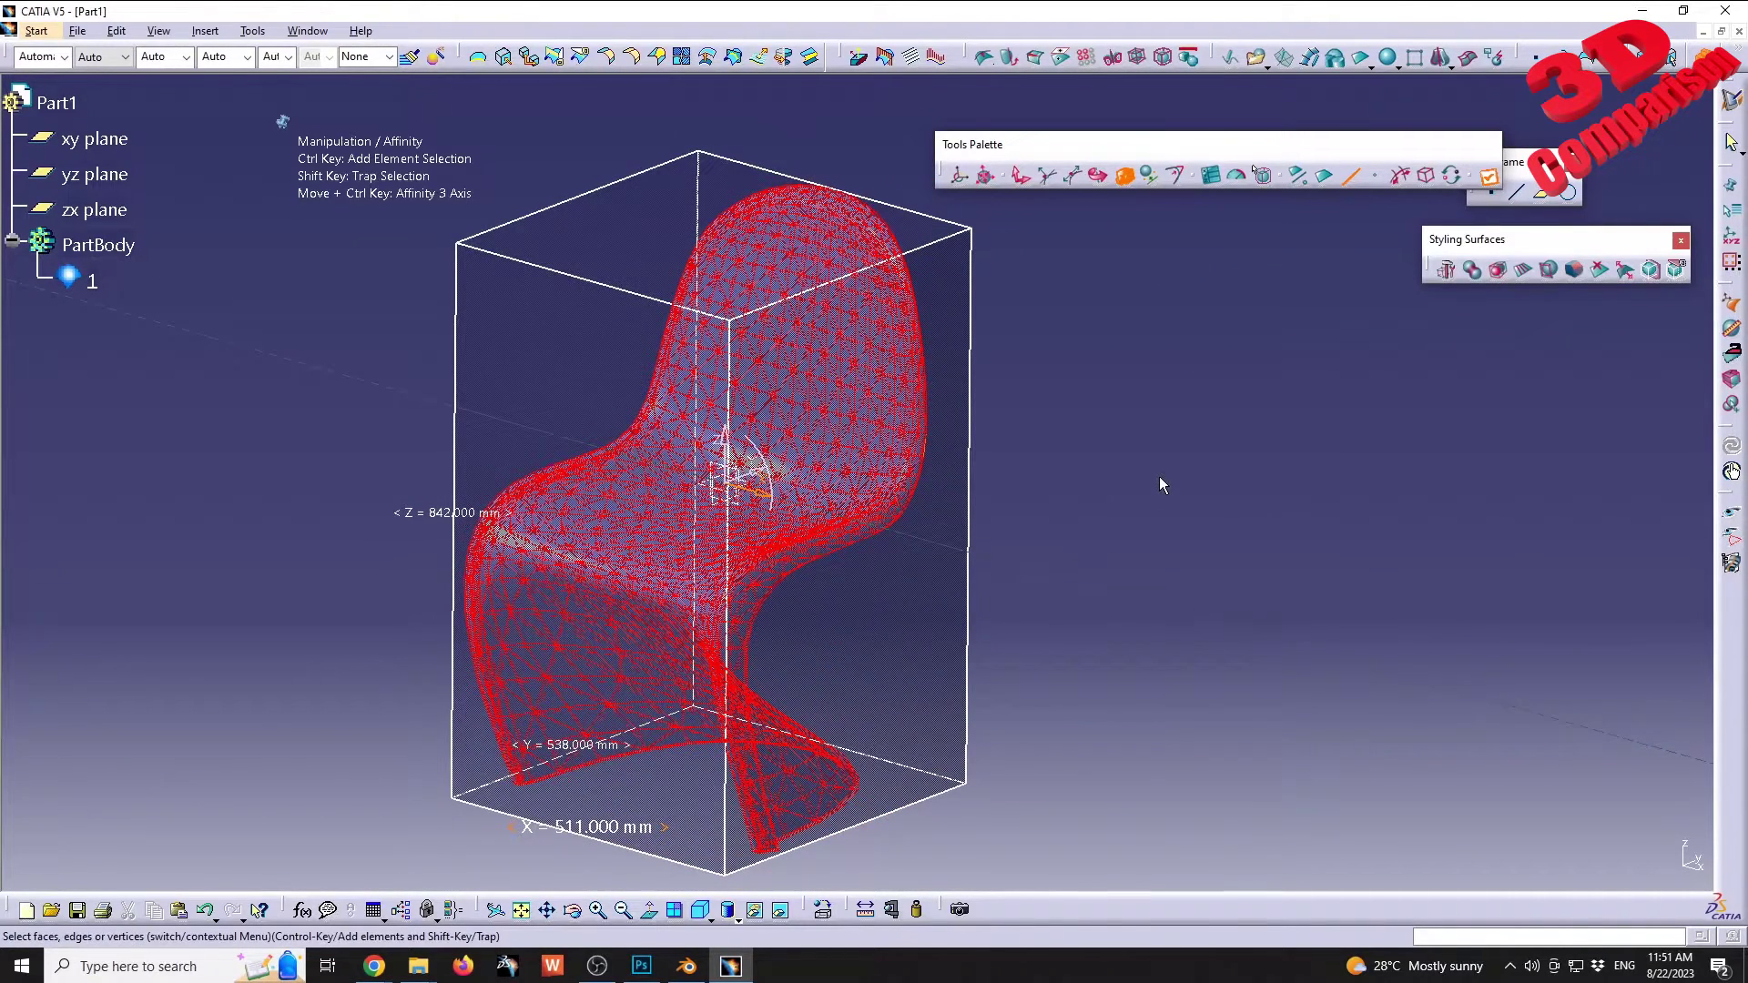
pyautogui.press('Escape')
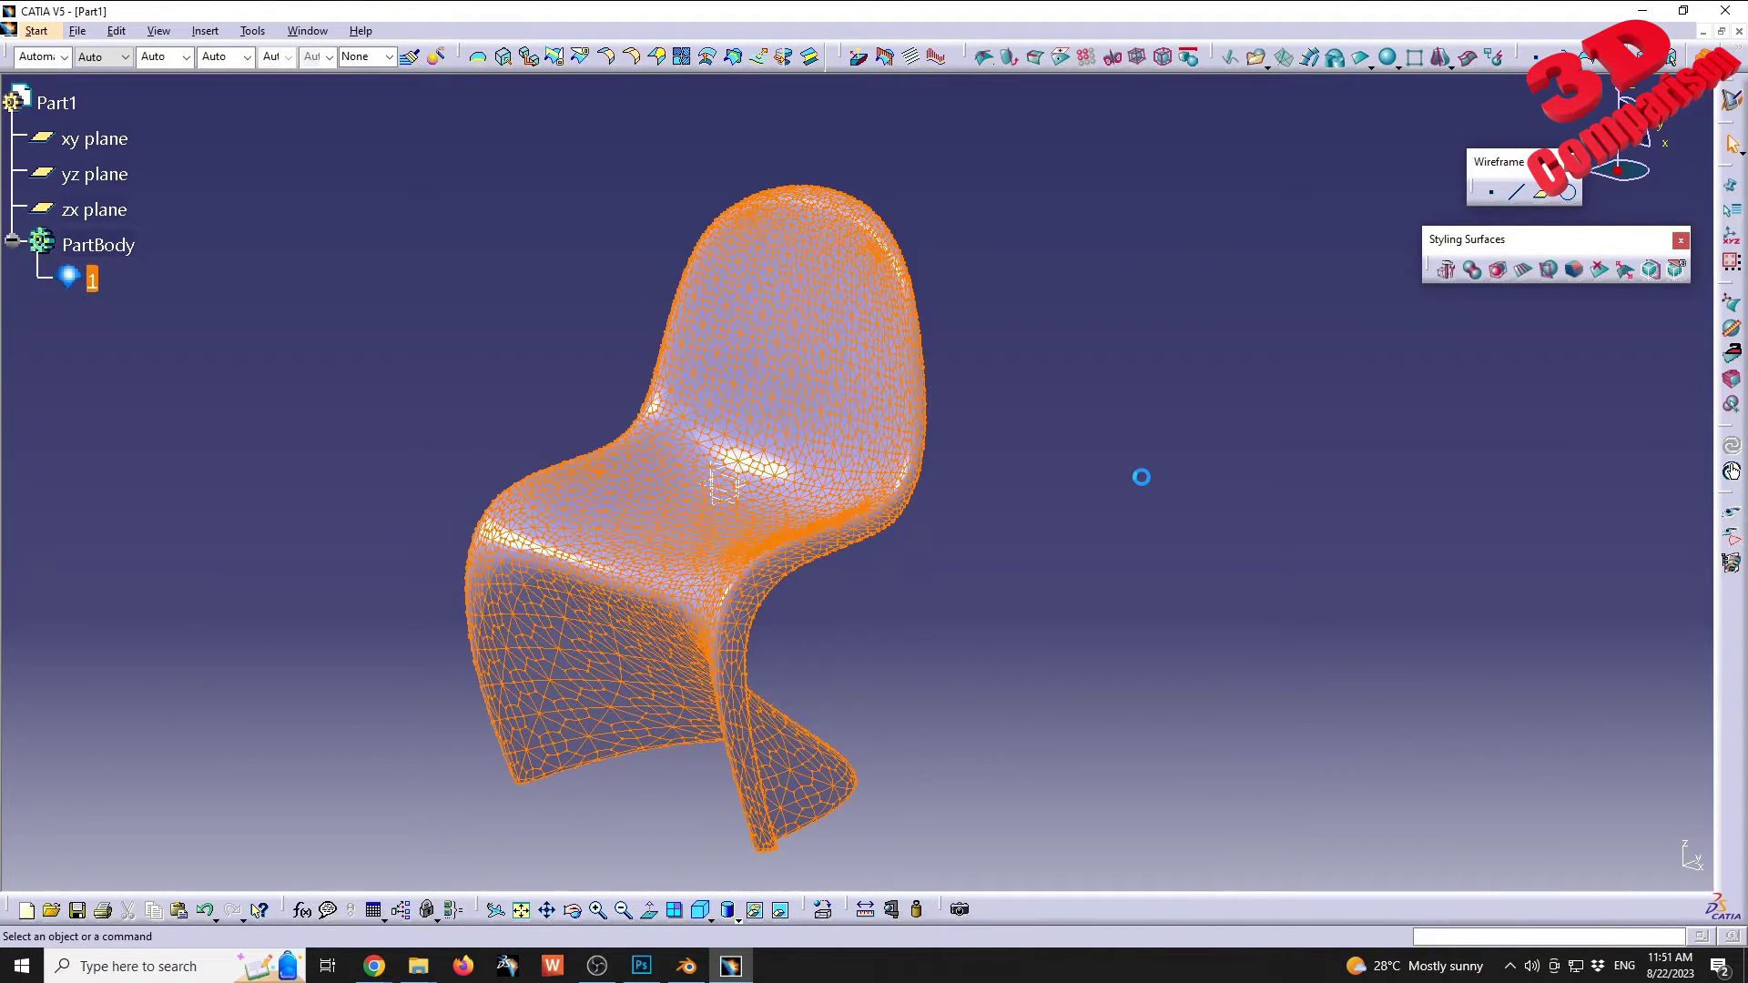
pyautogui.moveTo(793, 573)
pyautogui.mouseDown(button='middle')
pyautogui.moveTo(893, 507)
pyautogui.moveTo(865, 429)
pyautogui.moveTo(800, 558)
pyautogui.mouseUp(button='middle')
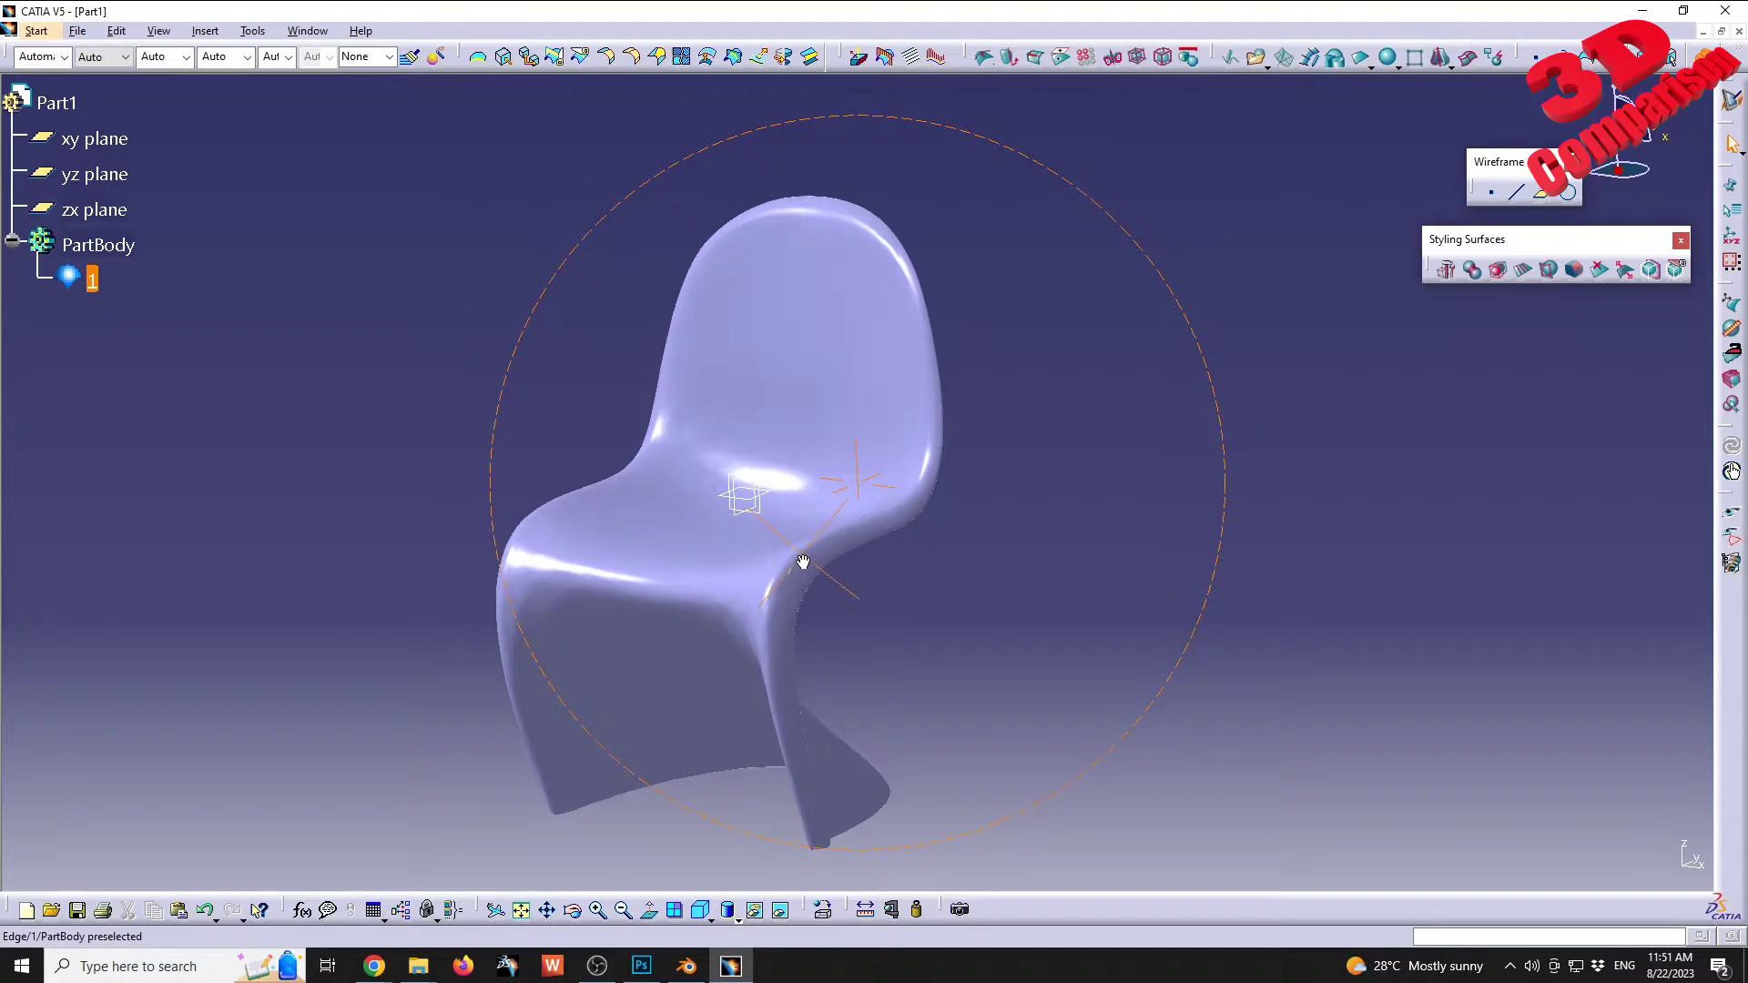
pyautogui.doubleClick(881, 278)
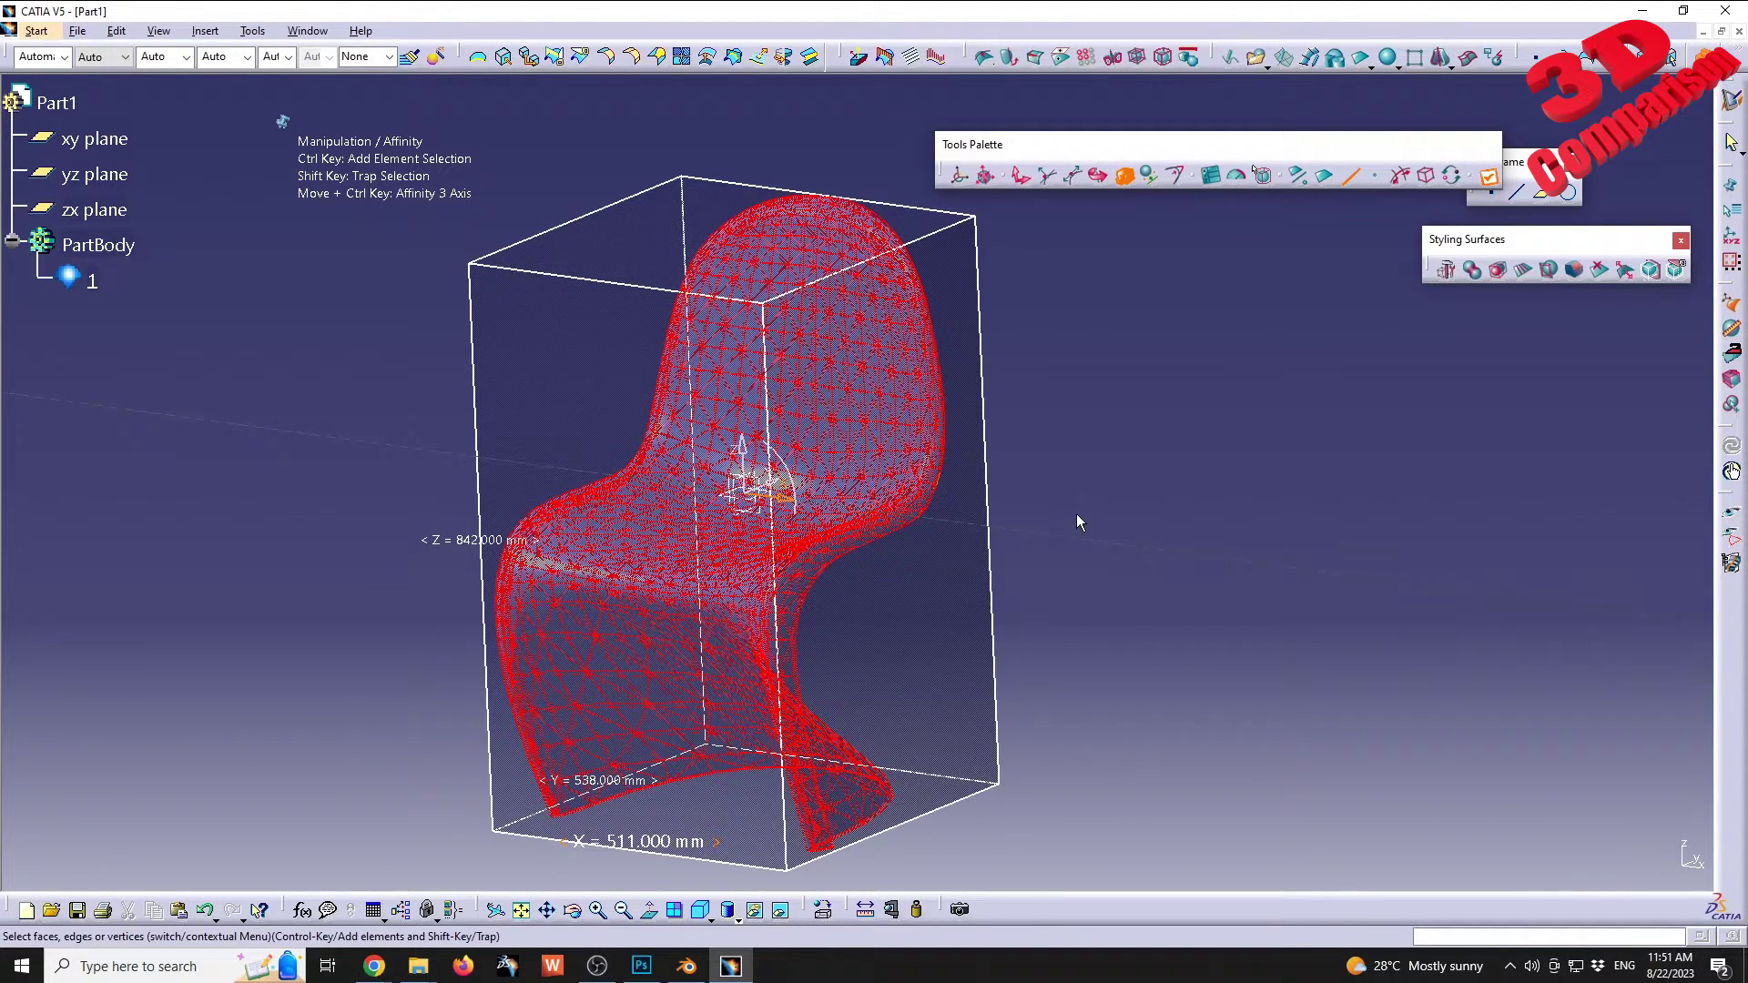
pyautogui.click(1098, 434)
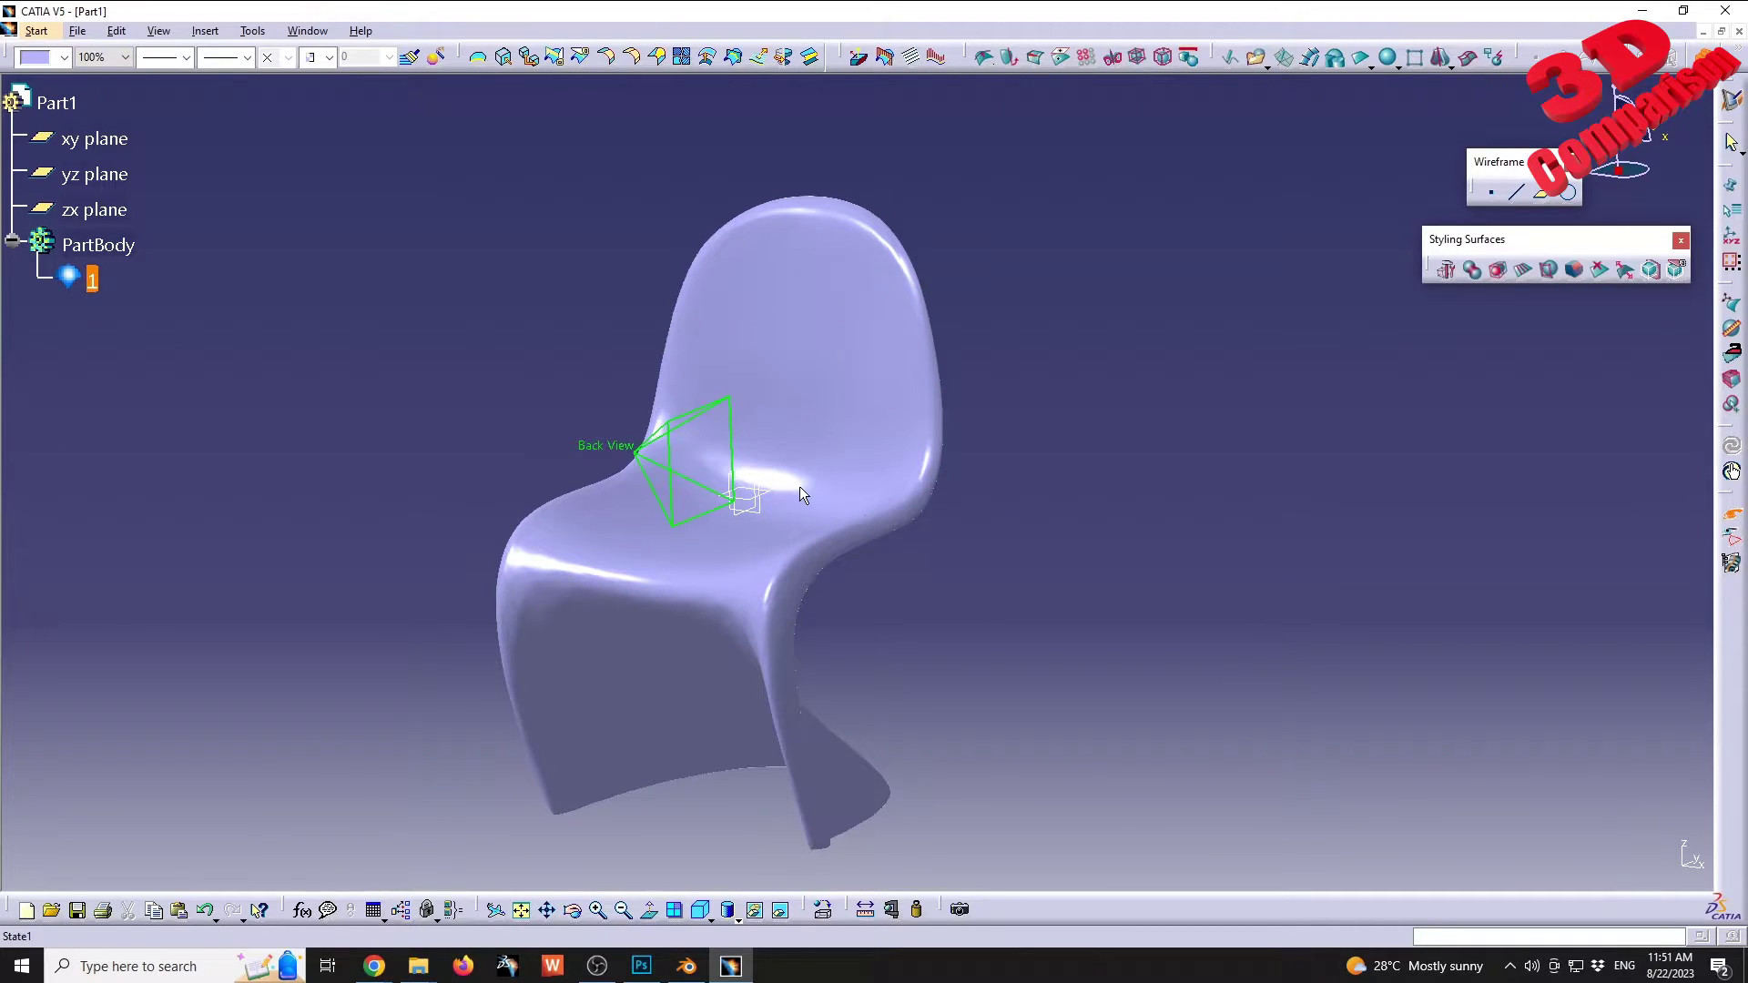
# Step: Re-edit the chair mesh, trap-select the backrest's top vertices, and choose Translation
pyautogui.doubleClick(844, 495)
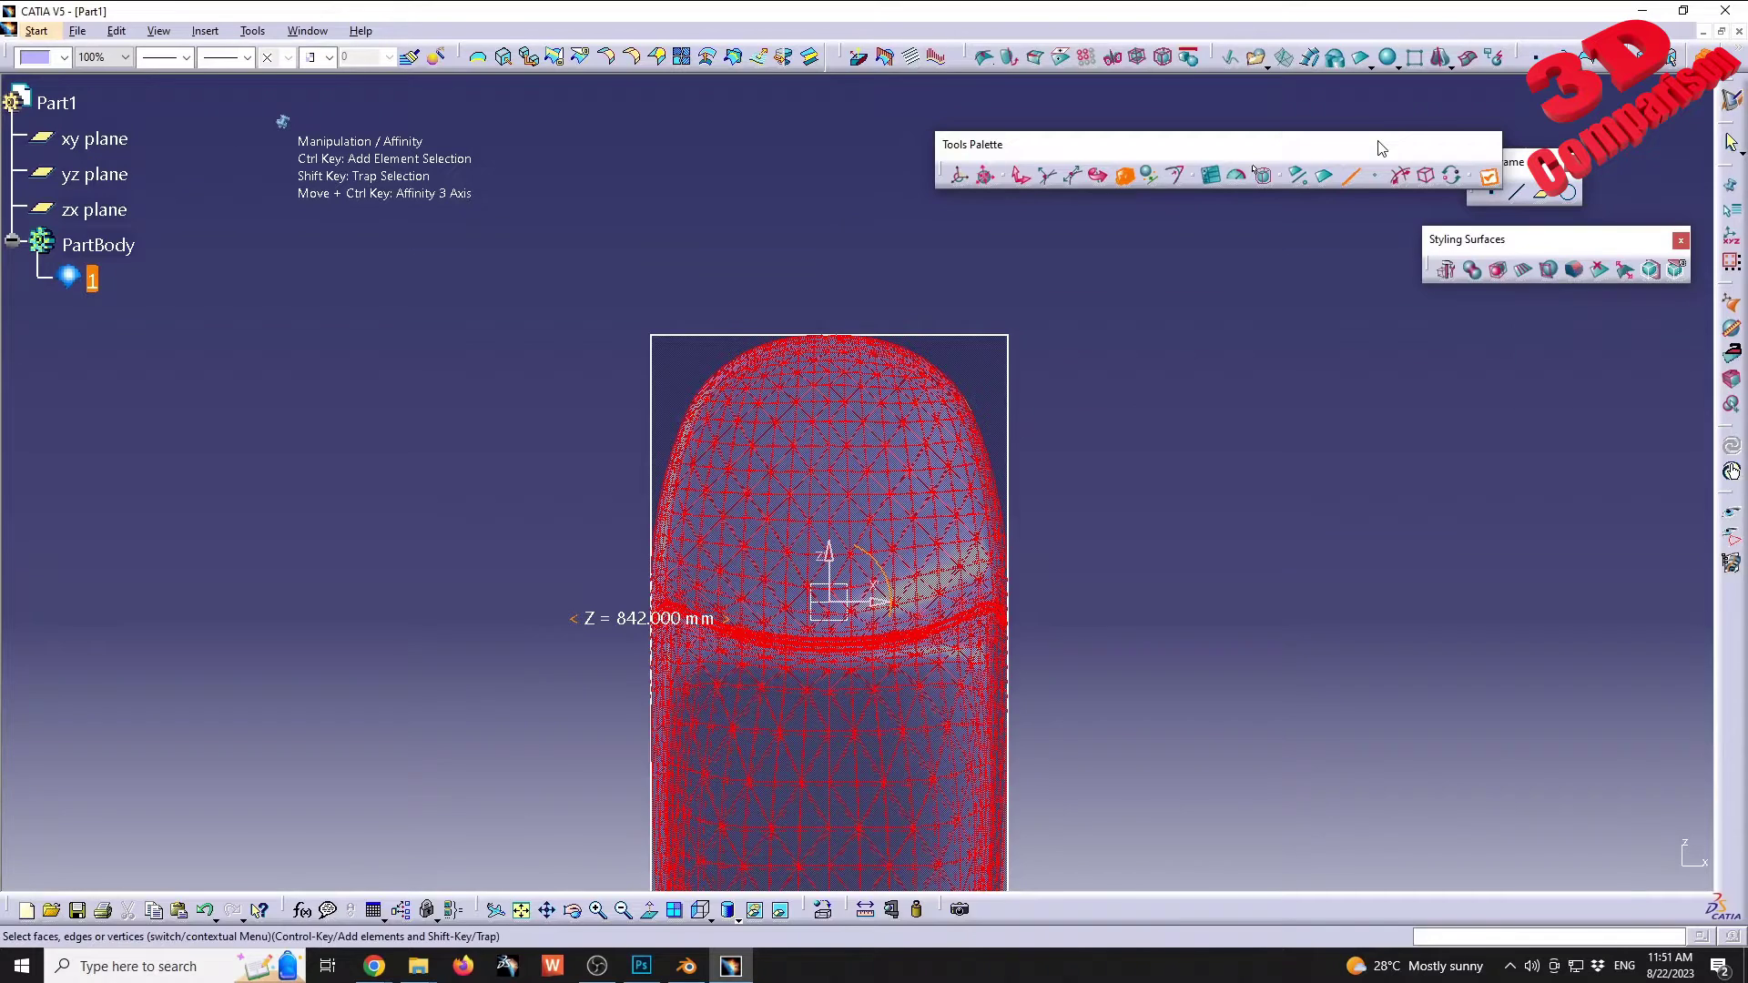
pyautogui.moveTo(1253, 171); pyautogui.dragTo(979, 177)
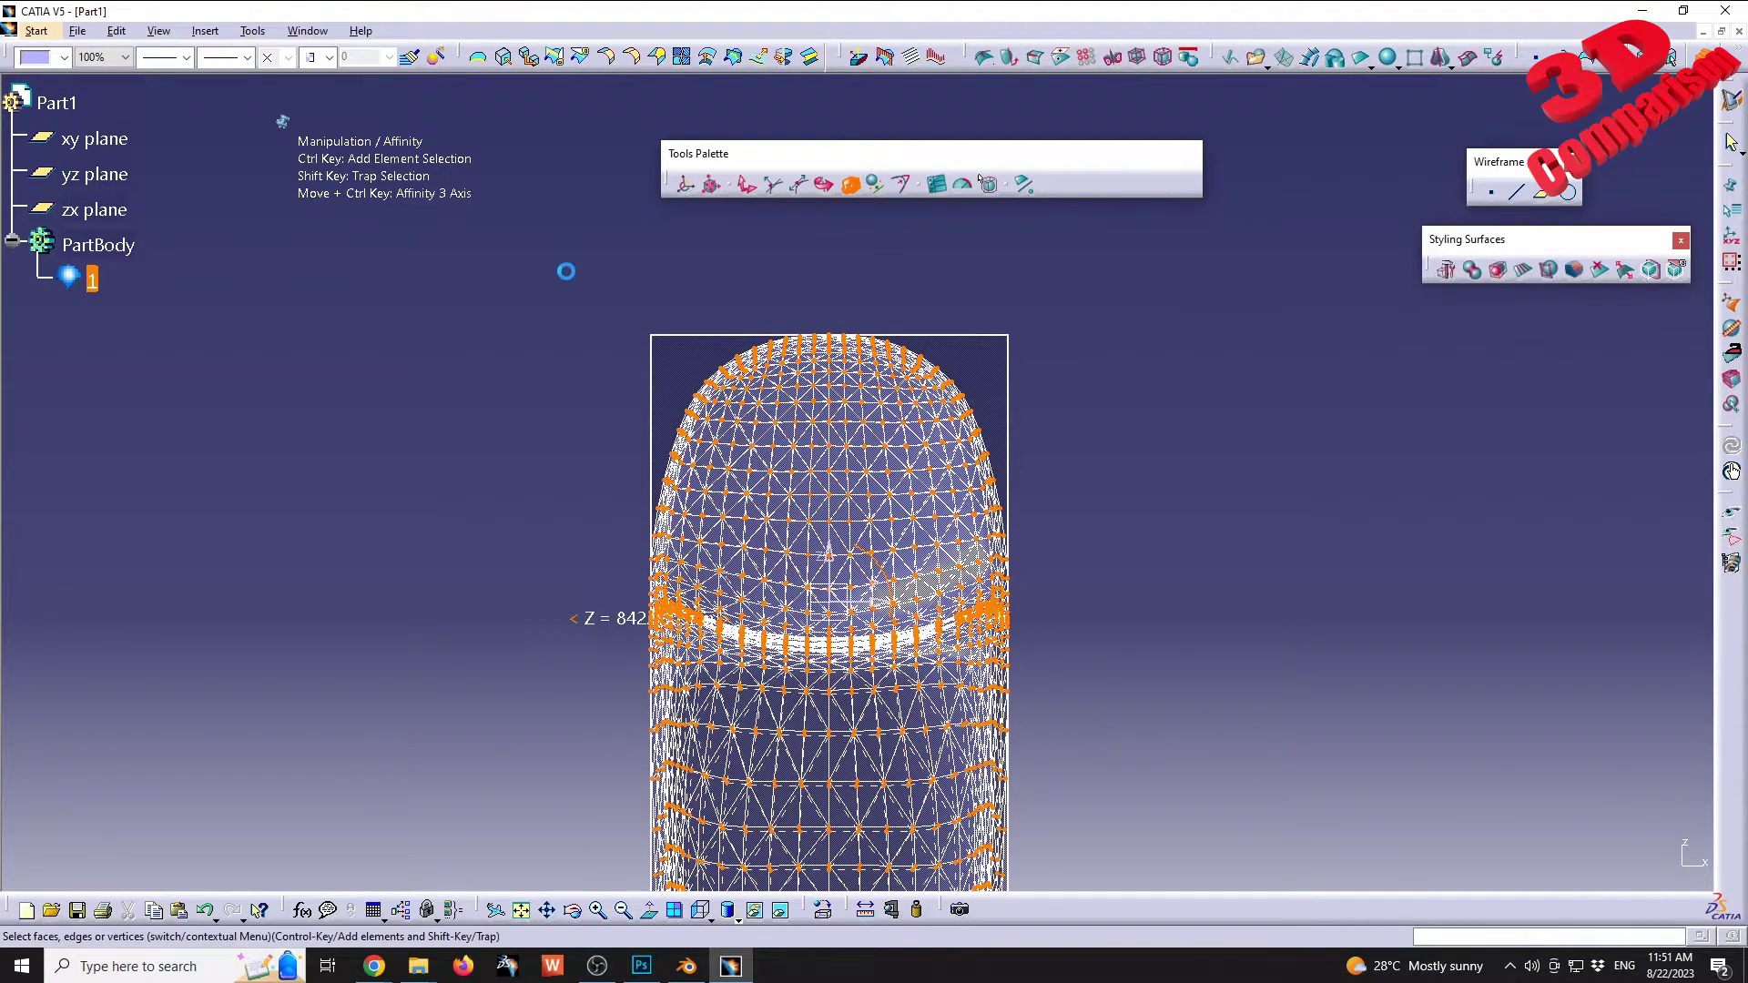
pyautogui.keyDown('shift'); pyautogui.moveTo(562, 268); pyautogui.dragTo(1196, 449); pyautogui.keyUp('shift')
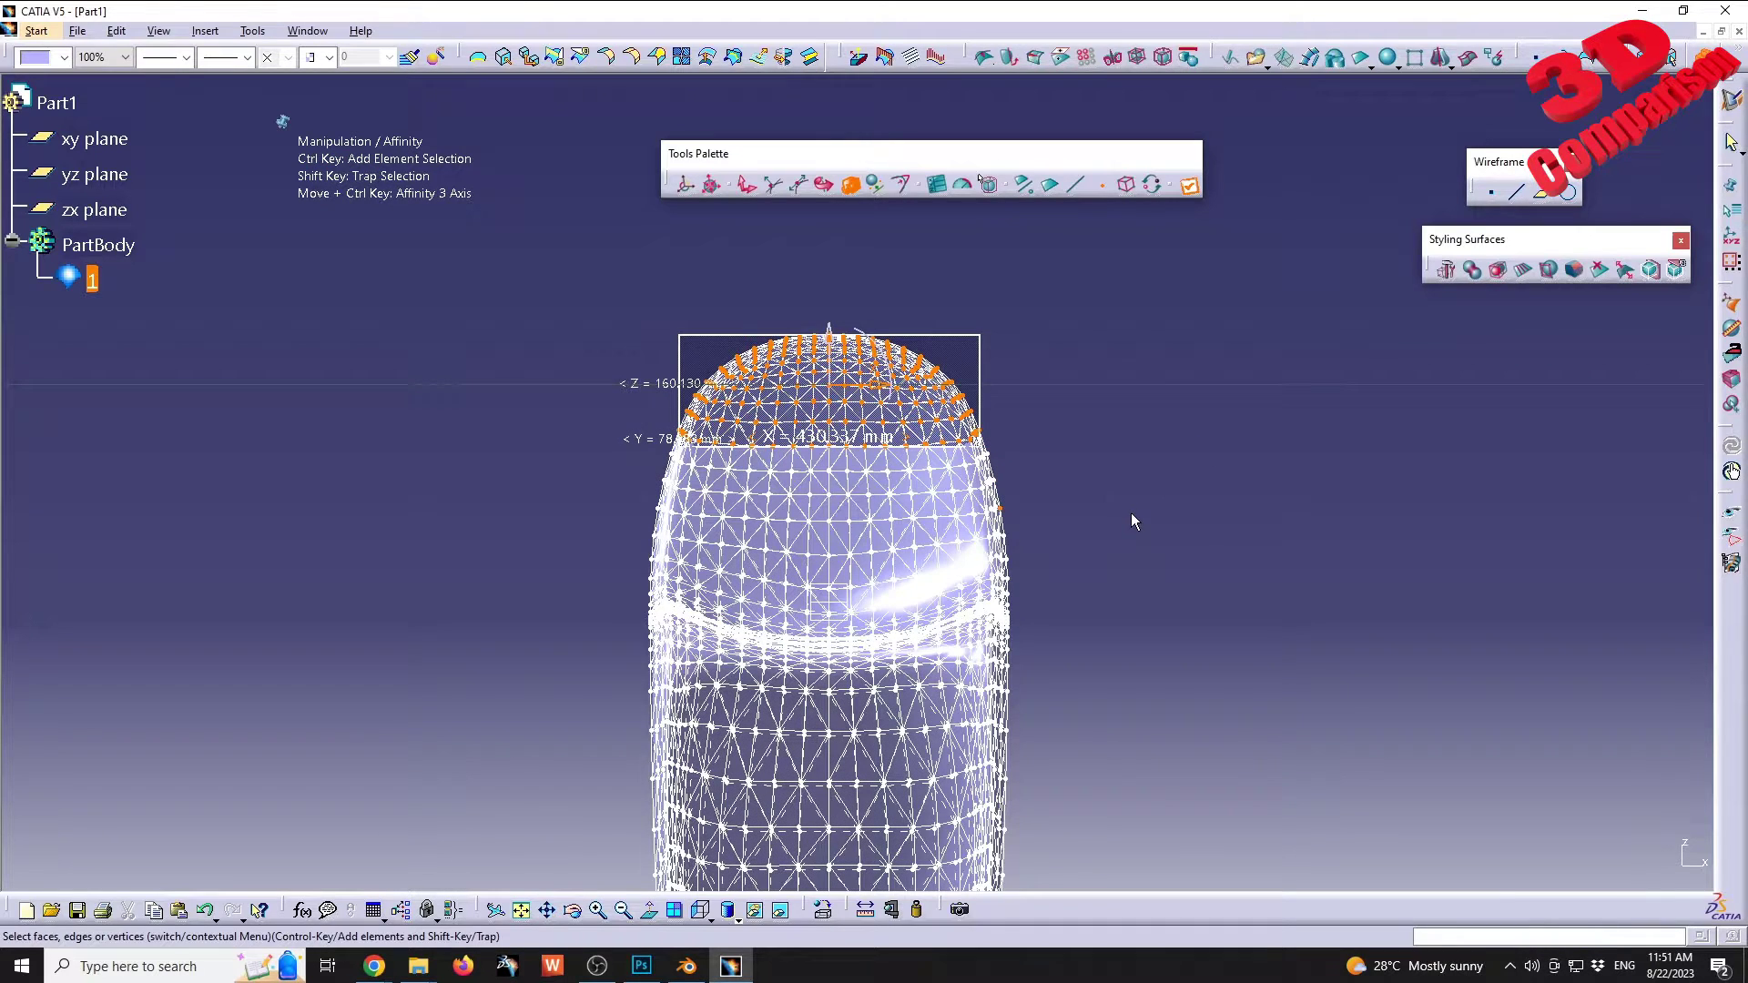
pyautogui.moveTo(1133, 515); pyautogui.dragTo(801, 542, button='middle')
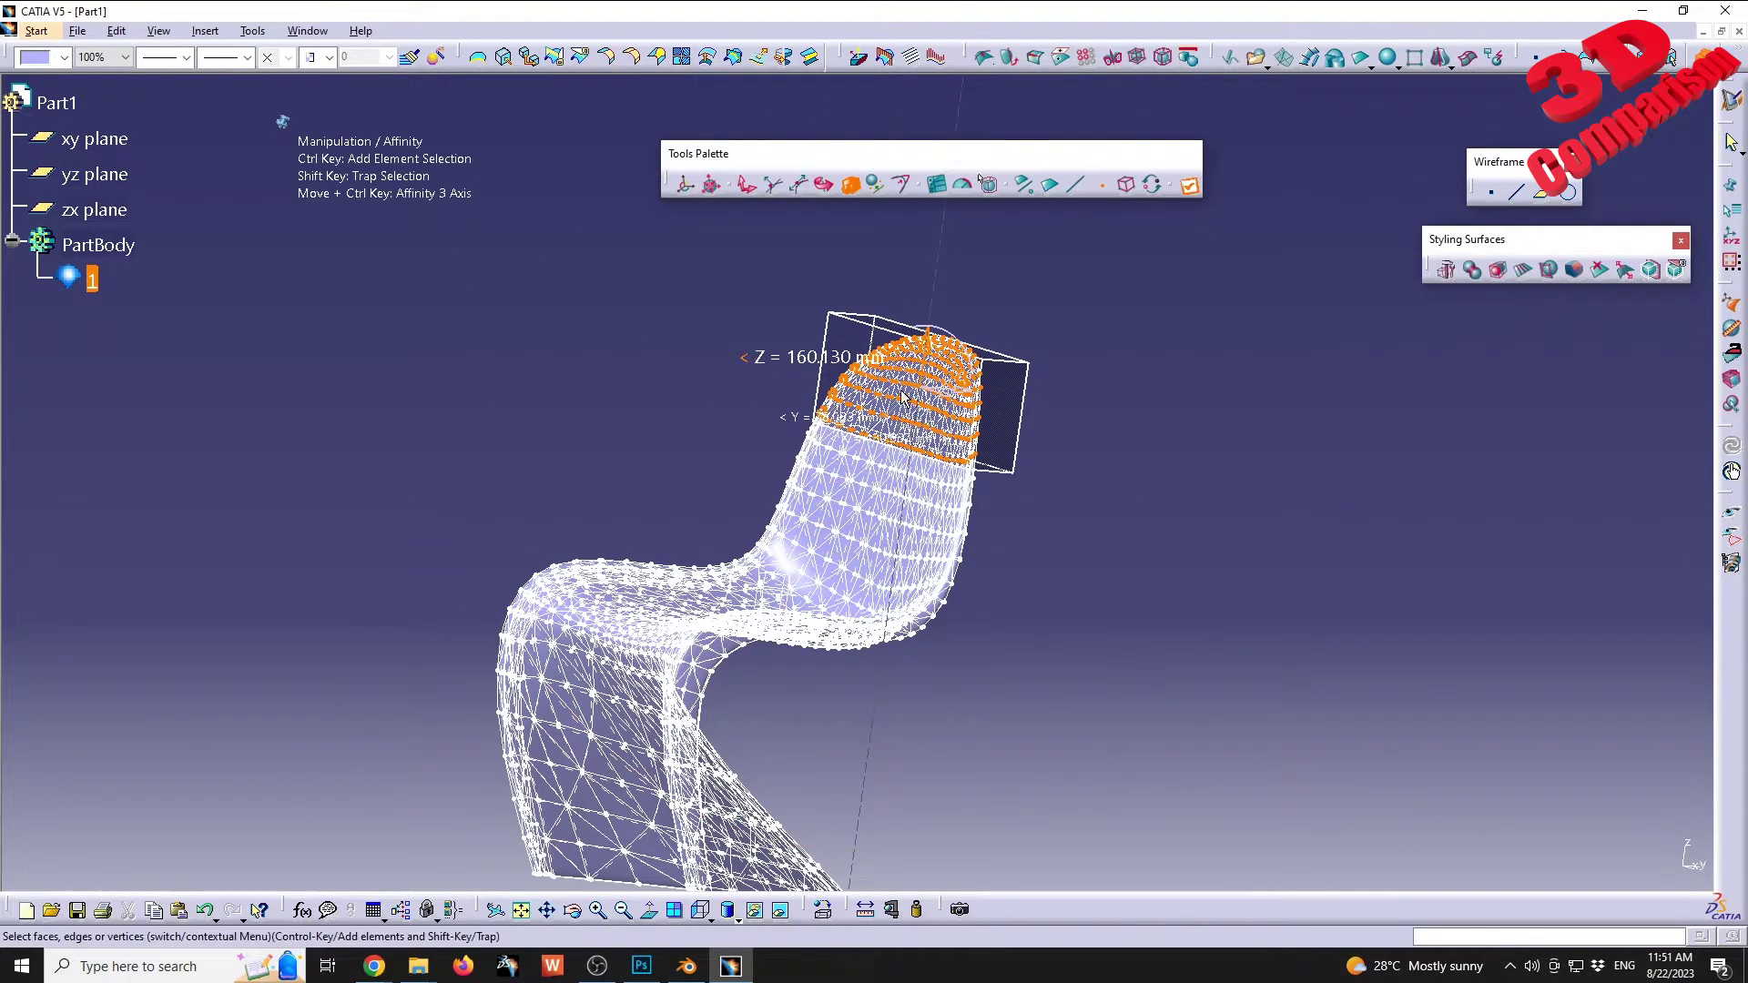
pyautogui.click(1035, 184)
pyautogui.moveTo(1022, 461); pyautogui.dragTo(975, 379, button='middle')
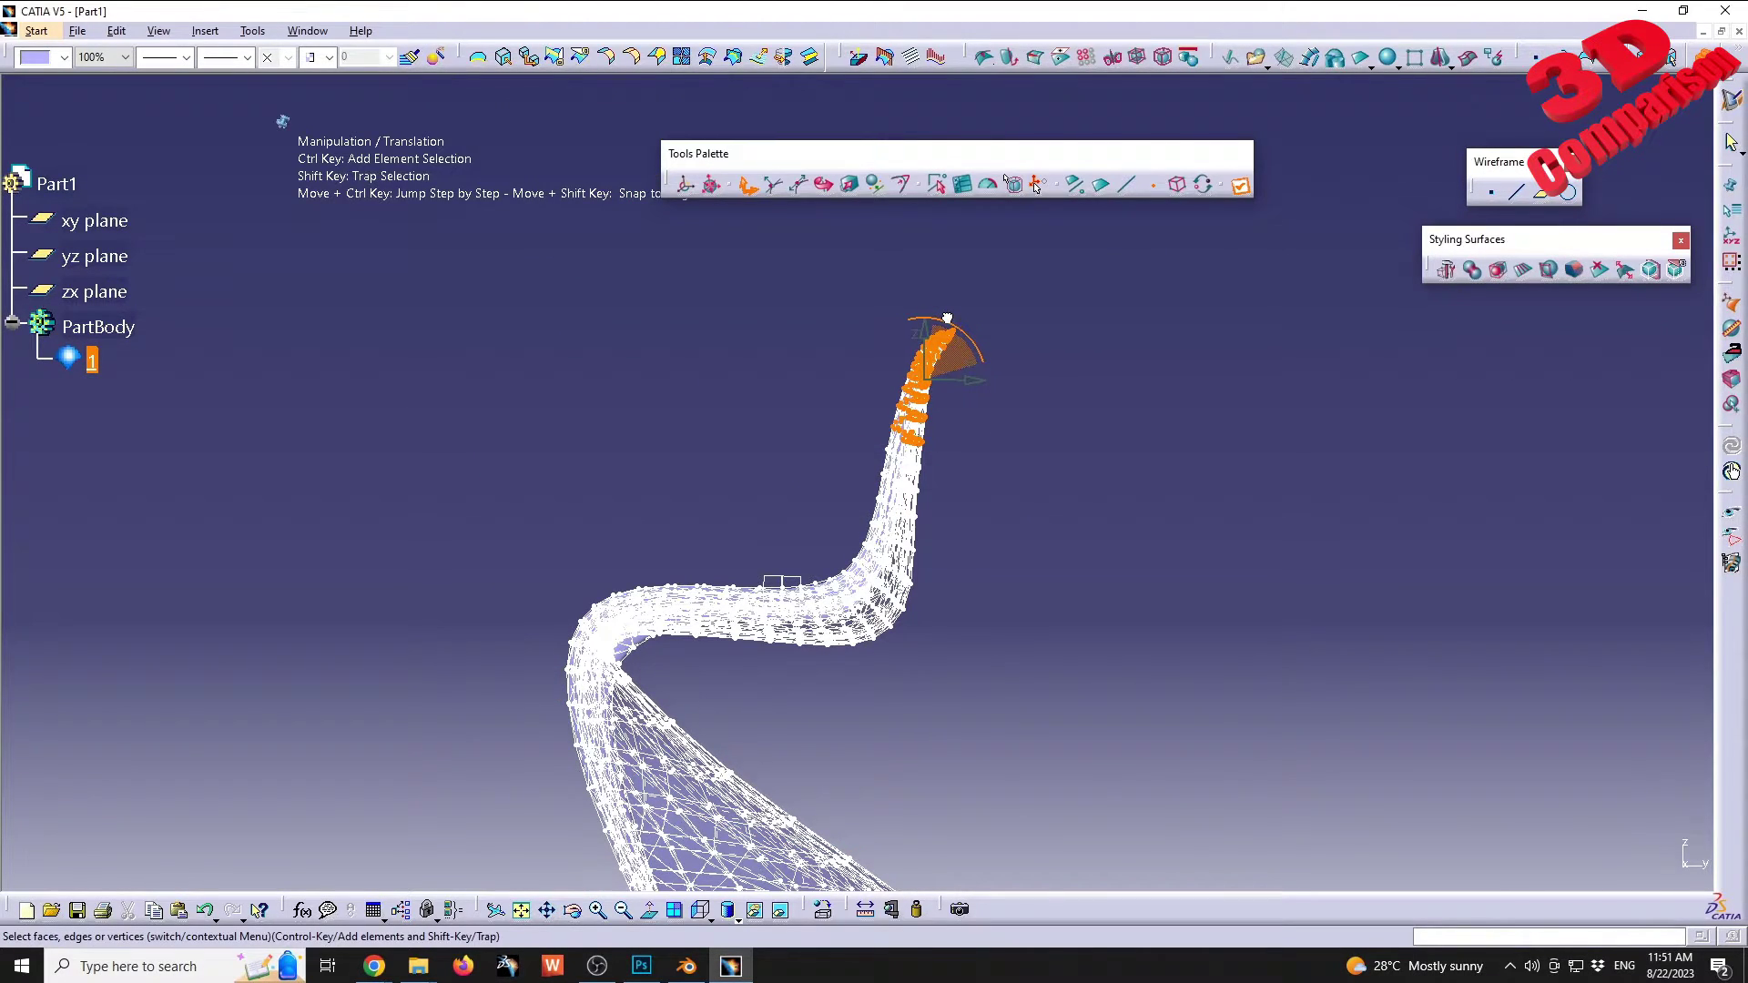
# Step: Drag the backrest's top vertices to a new position with the translation manipulator
pyautogui.moveTo(948, 319); pyautogui.dragTo(947, 318)
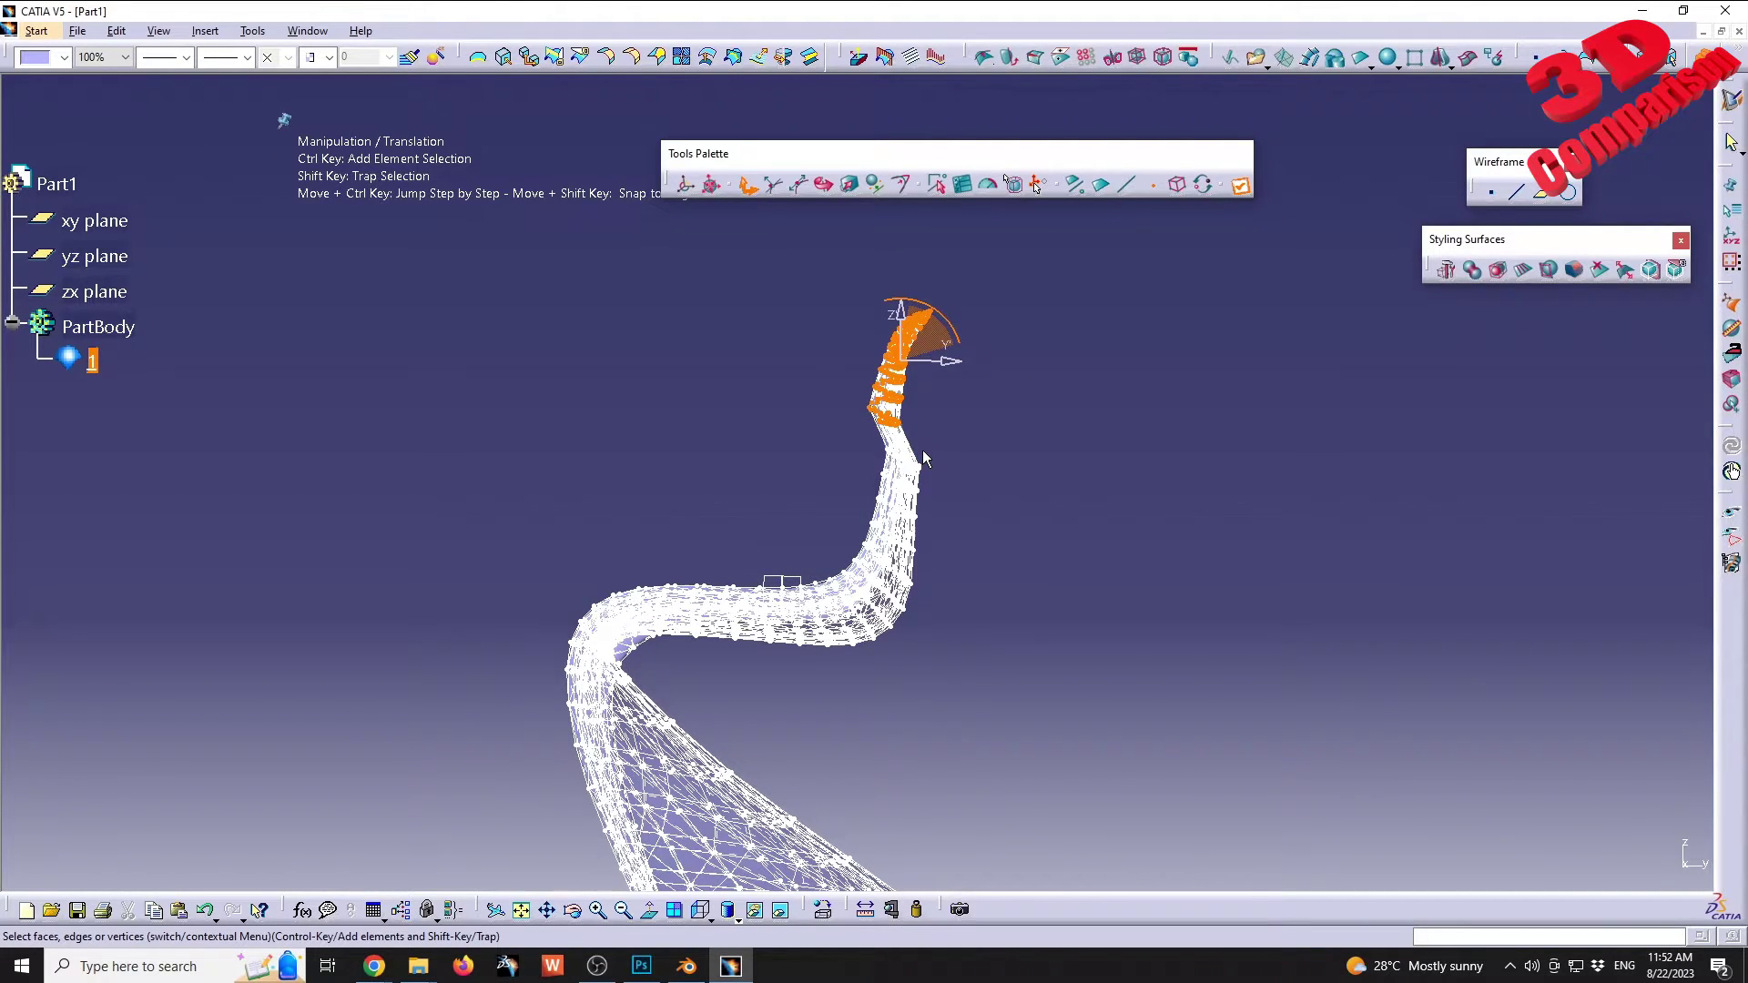
pyautogui.moveTo(980, 418); pyautogui.dragTo(870, 320, button='middle')
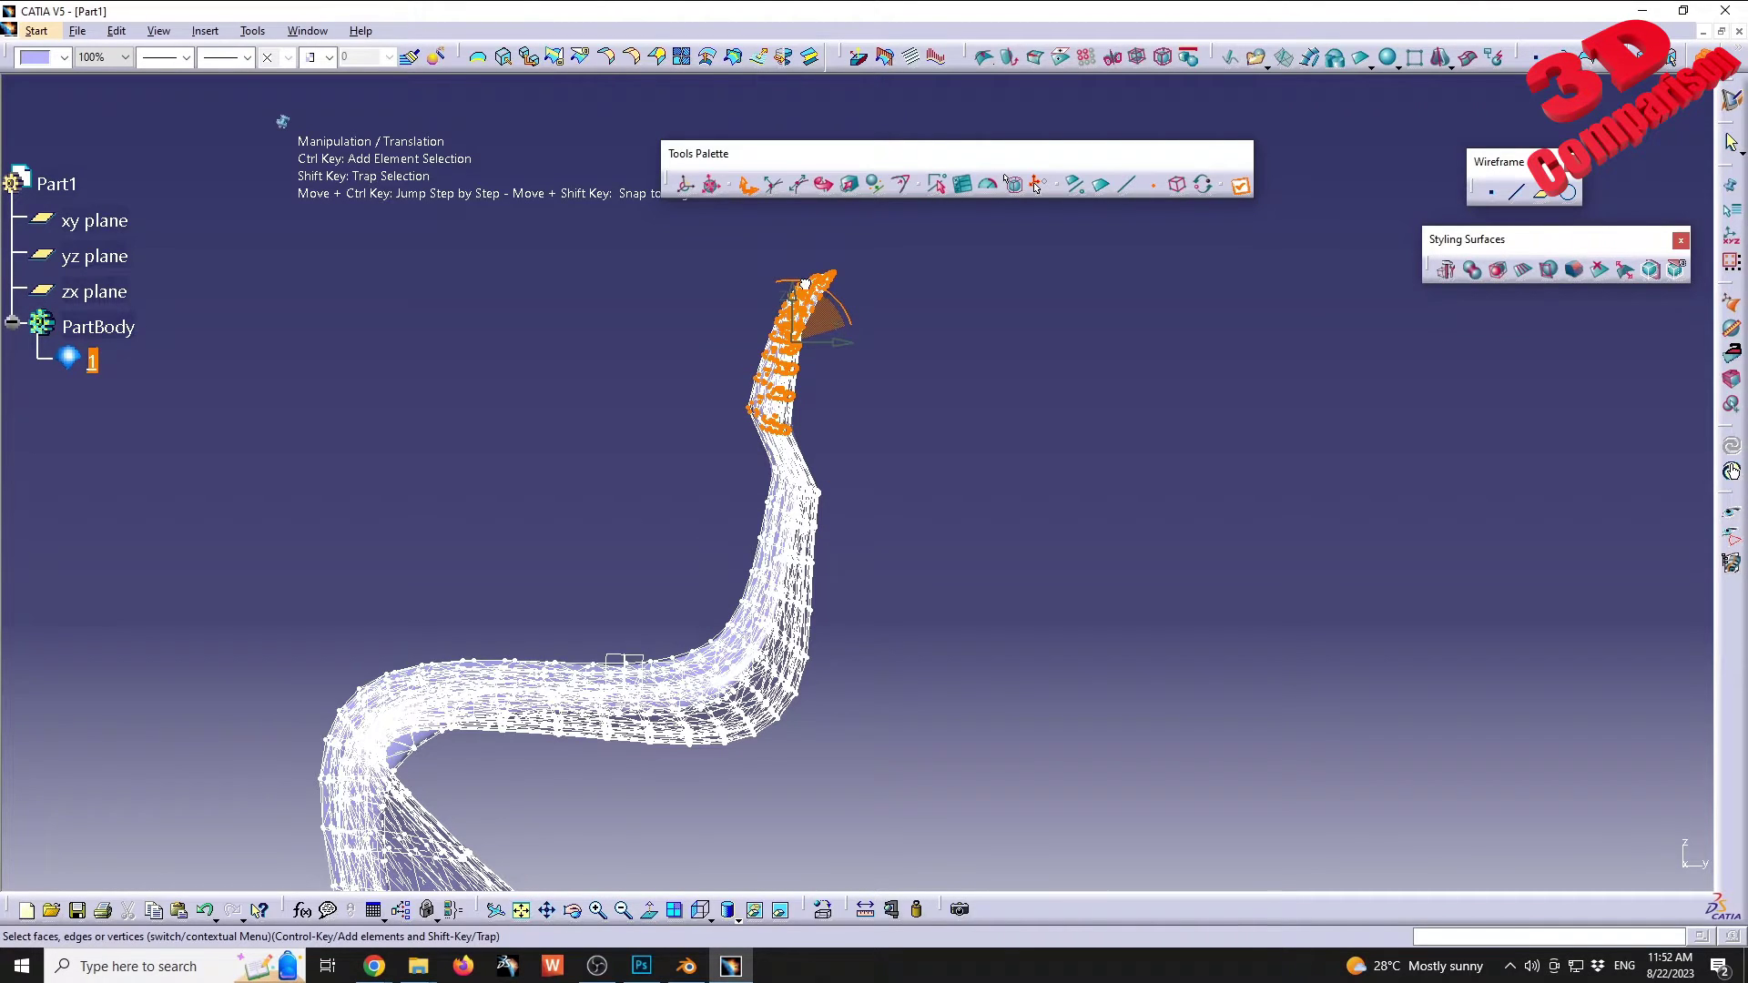
pyautogui.moveTo(793, 280); pyautogui.dragTo(790, 281)
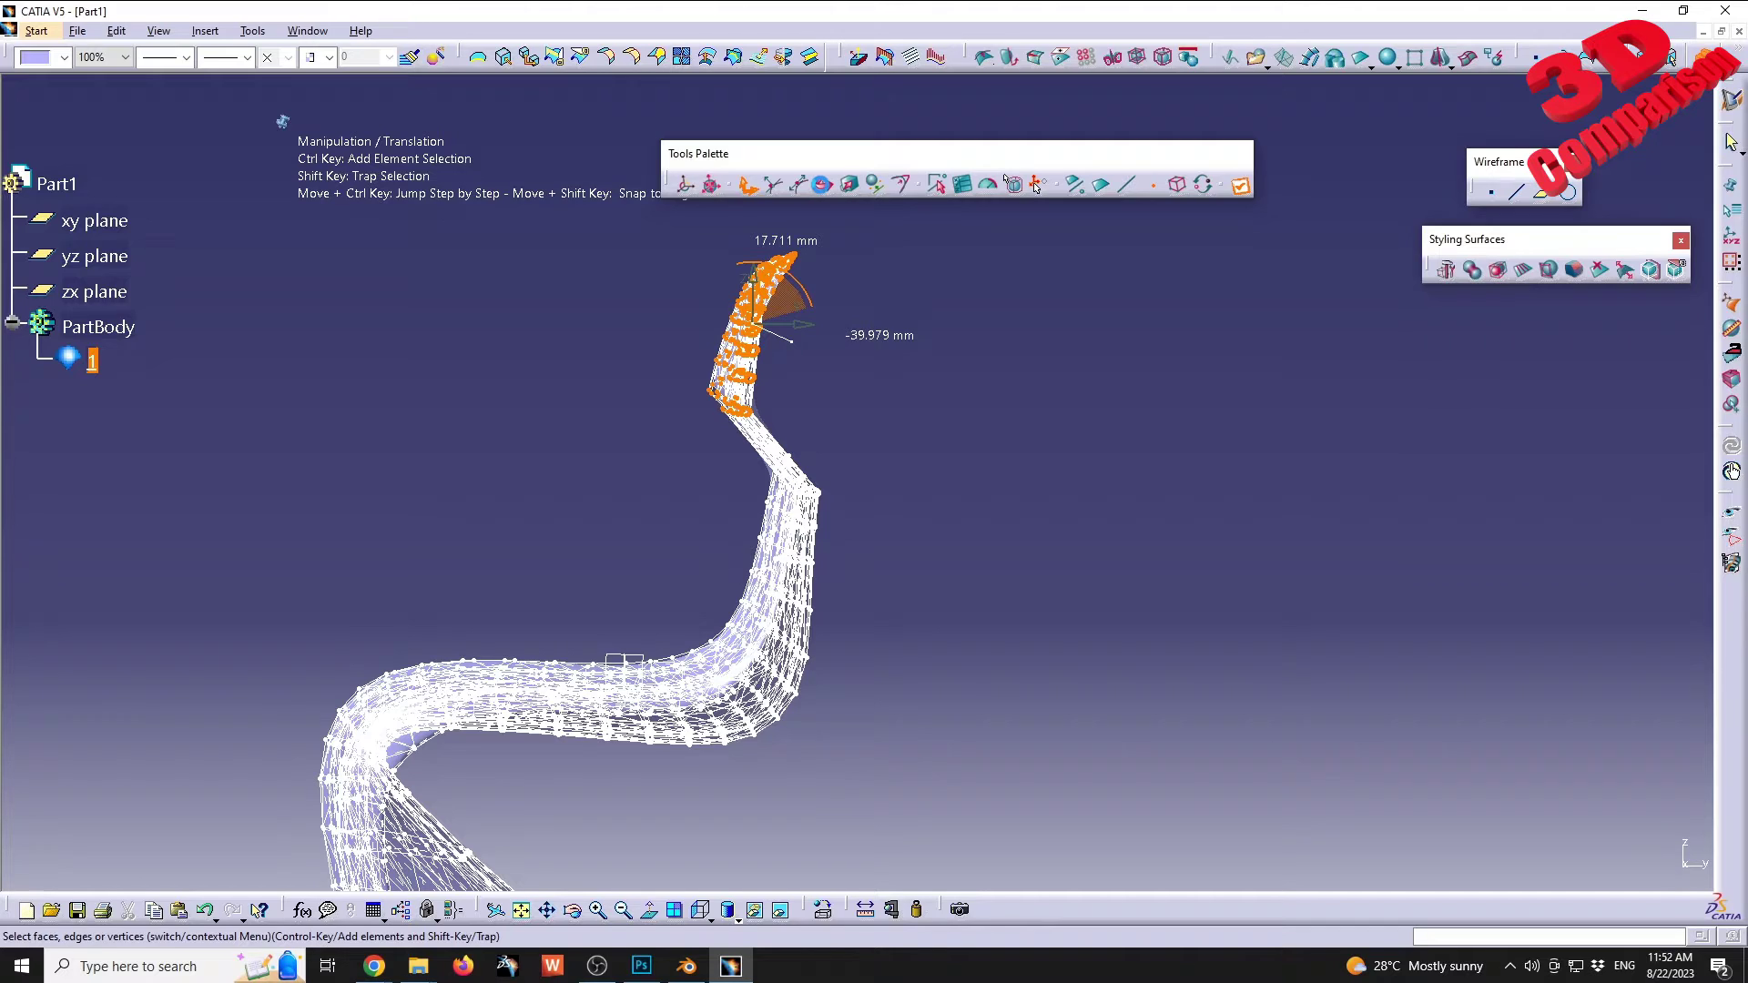
pyautogui.click(822, 184)
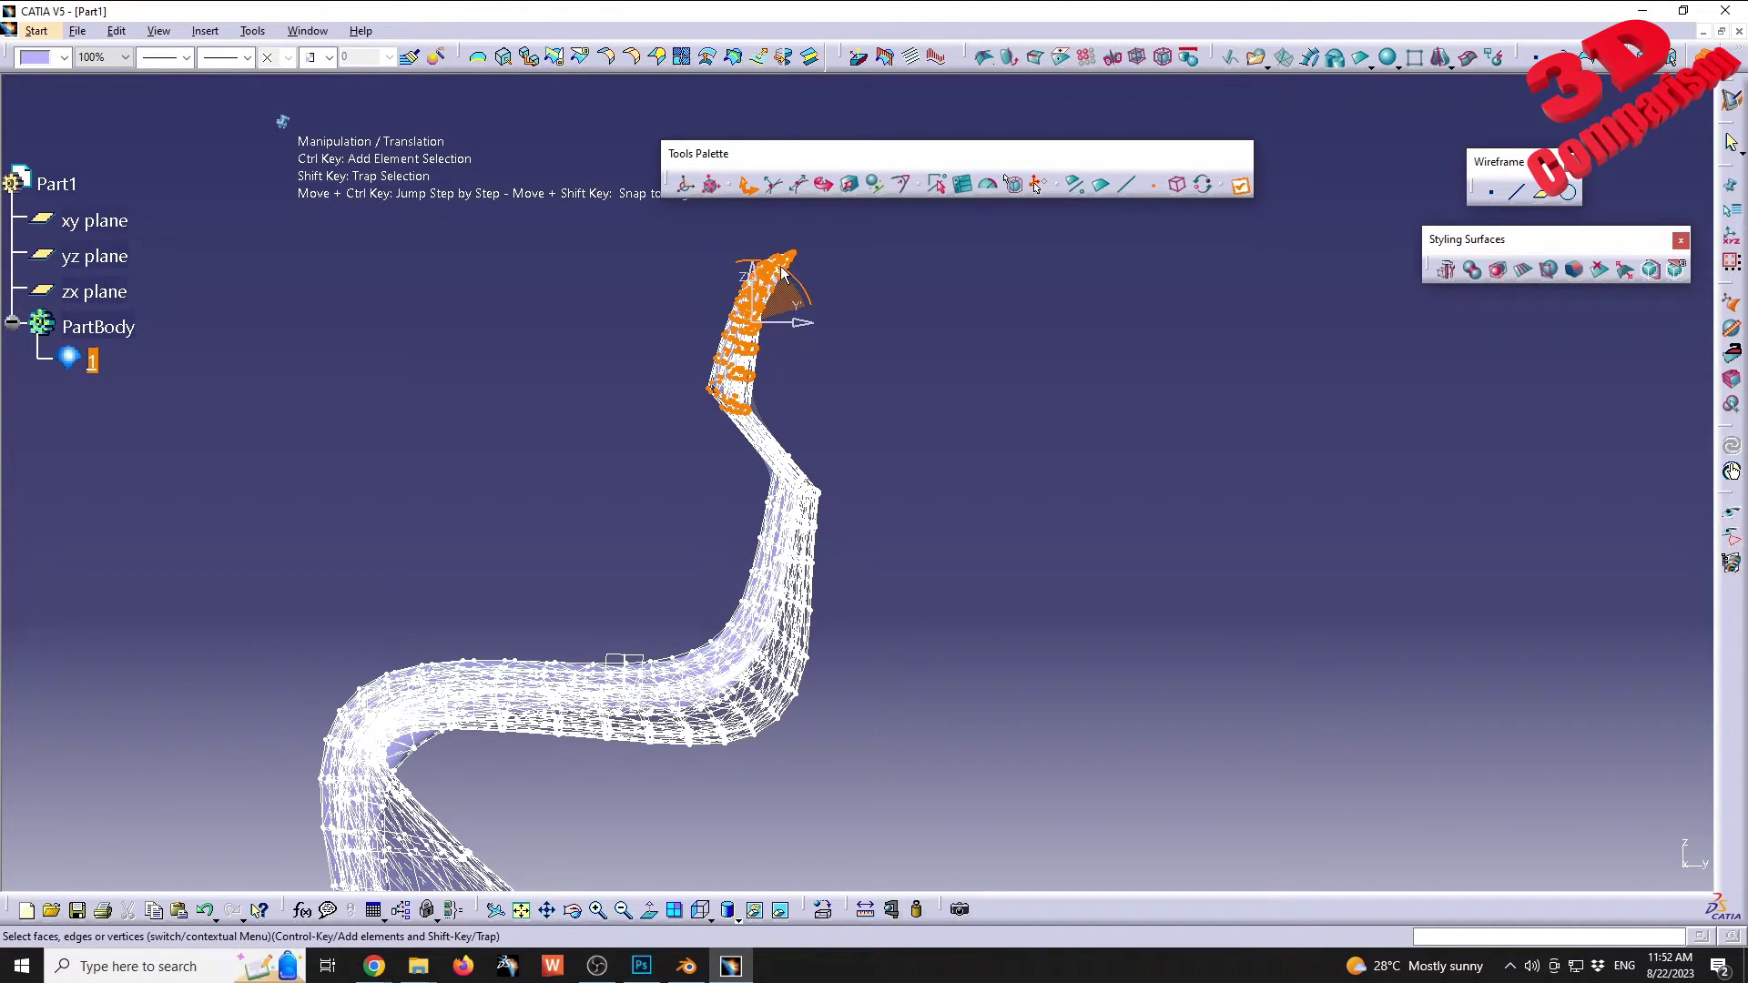
# Step: Rotate the selected backrest-top vertices by 41.536 degrees
pyautogui.click(822, 186)
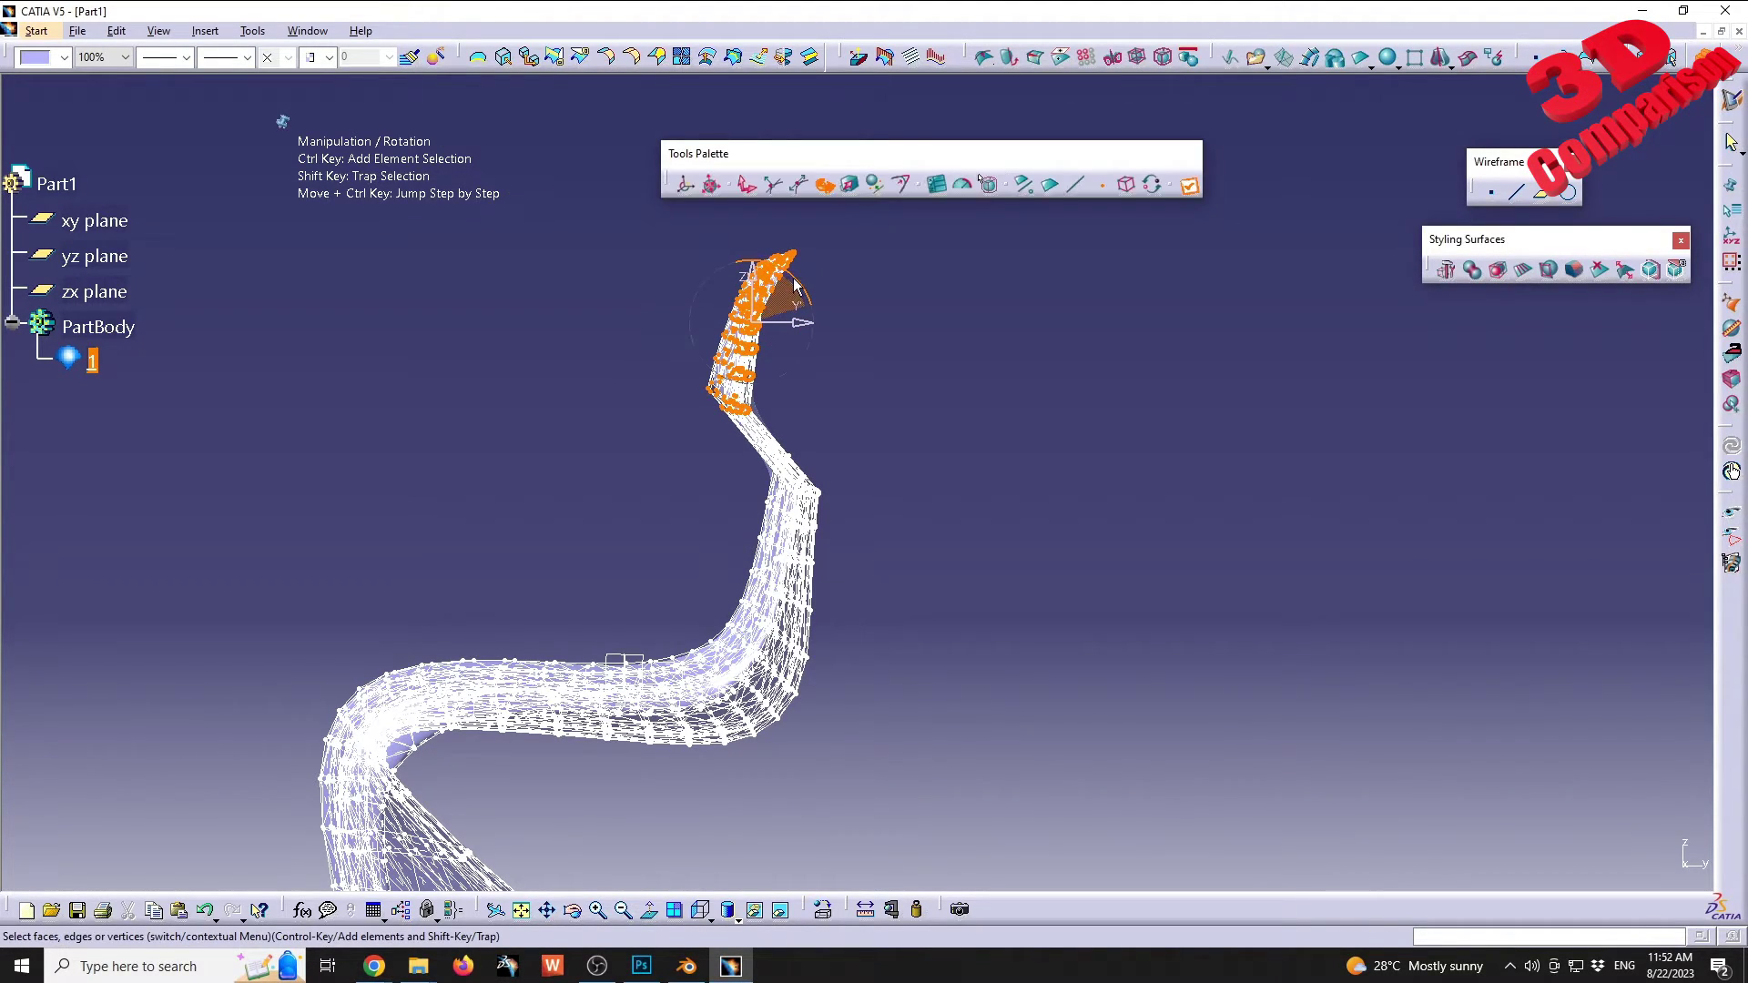
pyautogui.moveTo(752, 265); pyautogui.dragTo(739, 251)
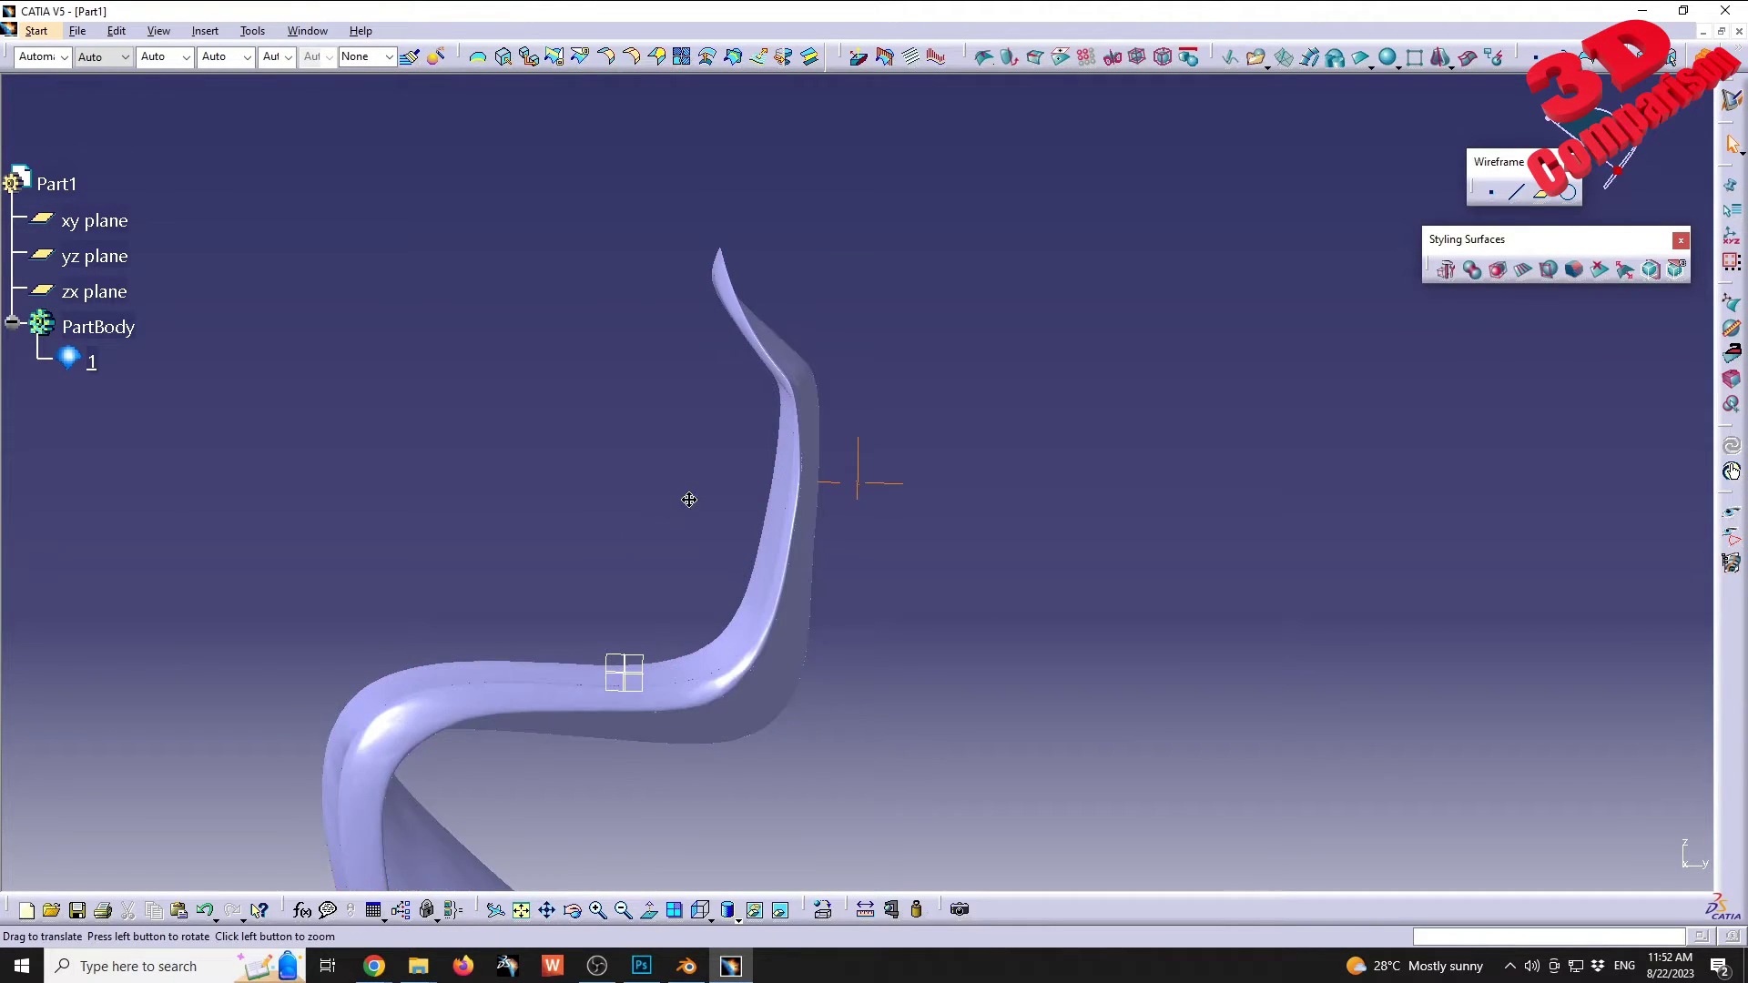
pyautogui.moveTo(689, 500); pyautogui.dragTo(461, 367, button='middle')
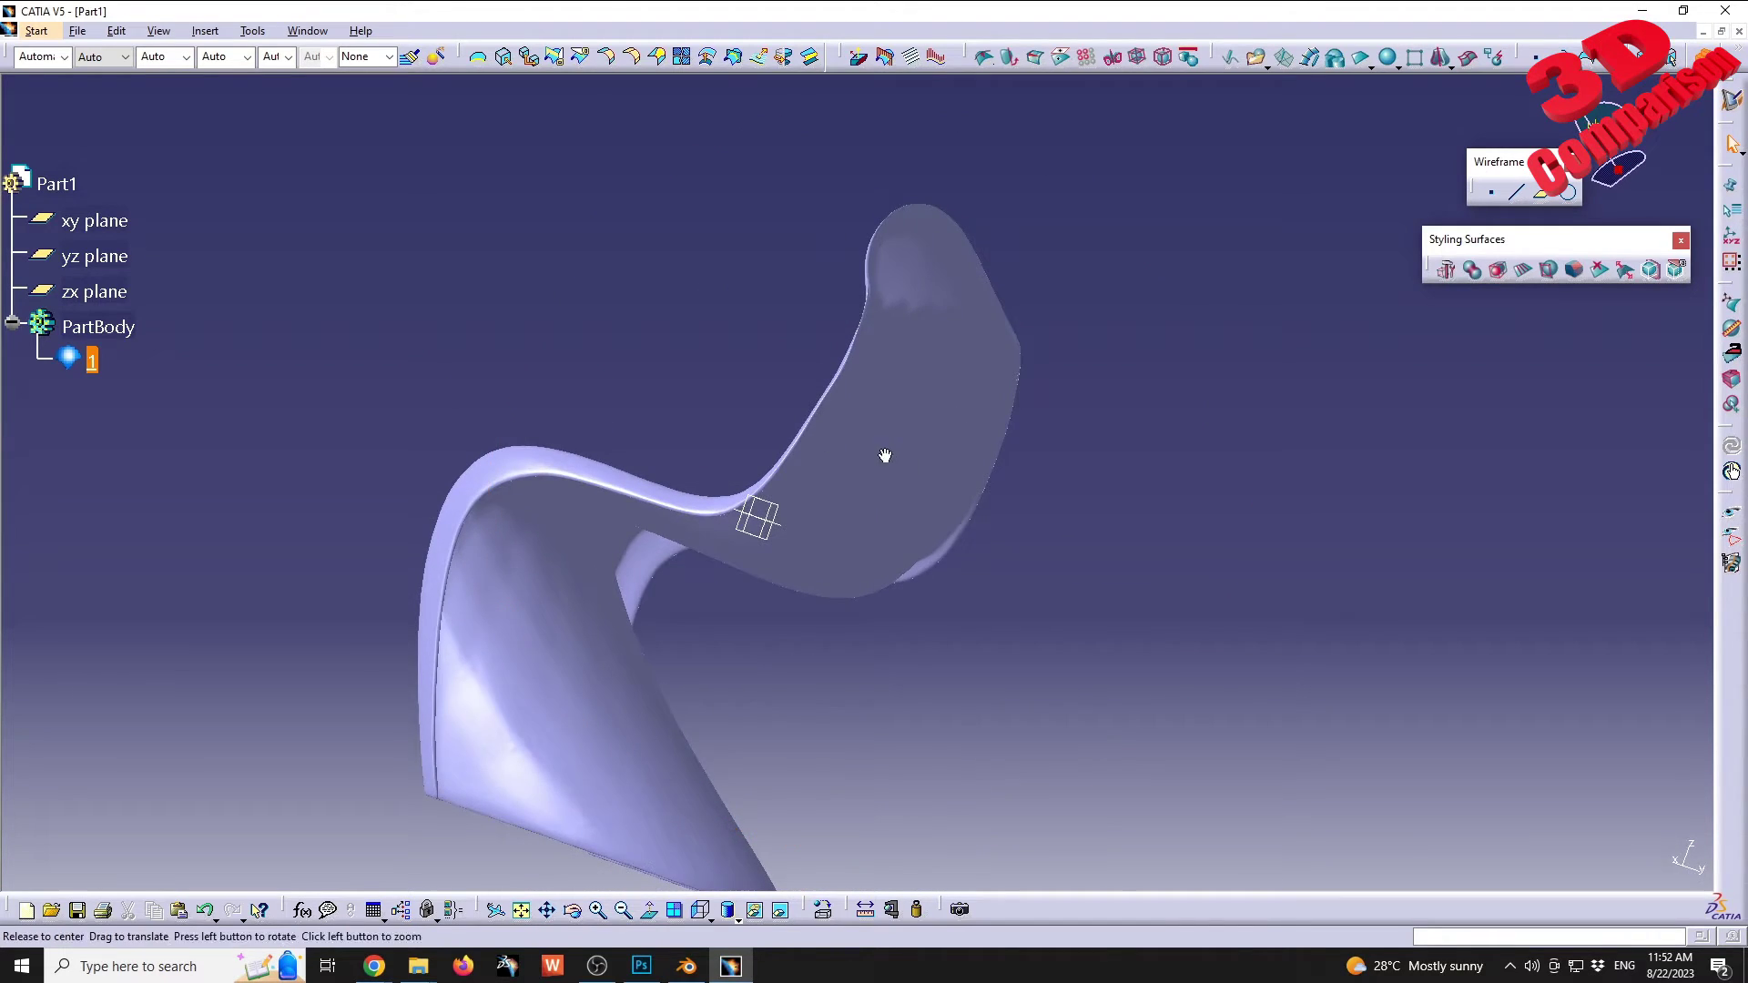
pyautogui.moveTo(885, 455); pyautogui.dragTo(905, 188, button='middle')
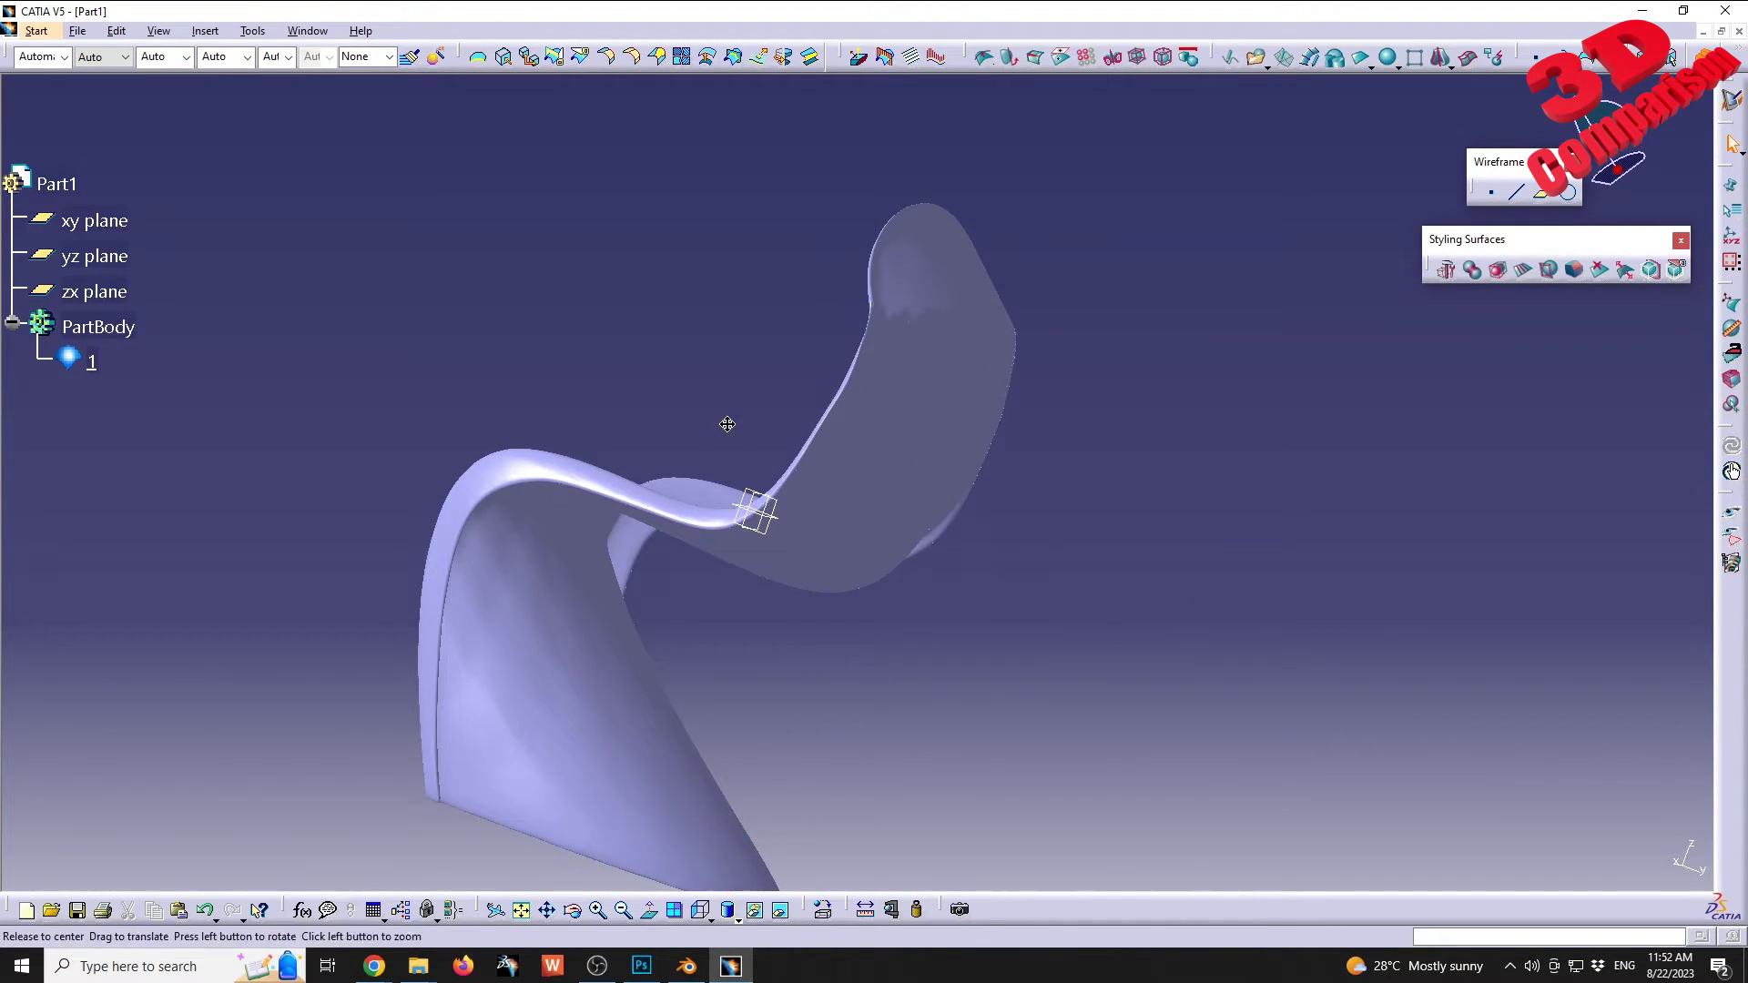
pyautogui.moveTo(727, 424); pyautogui.dragTo(1053, 503, button='middle')
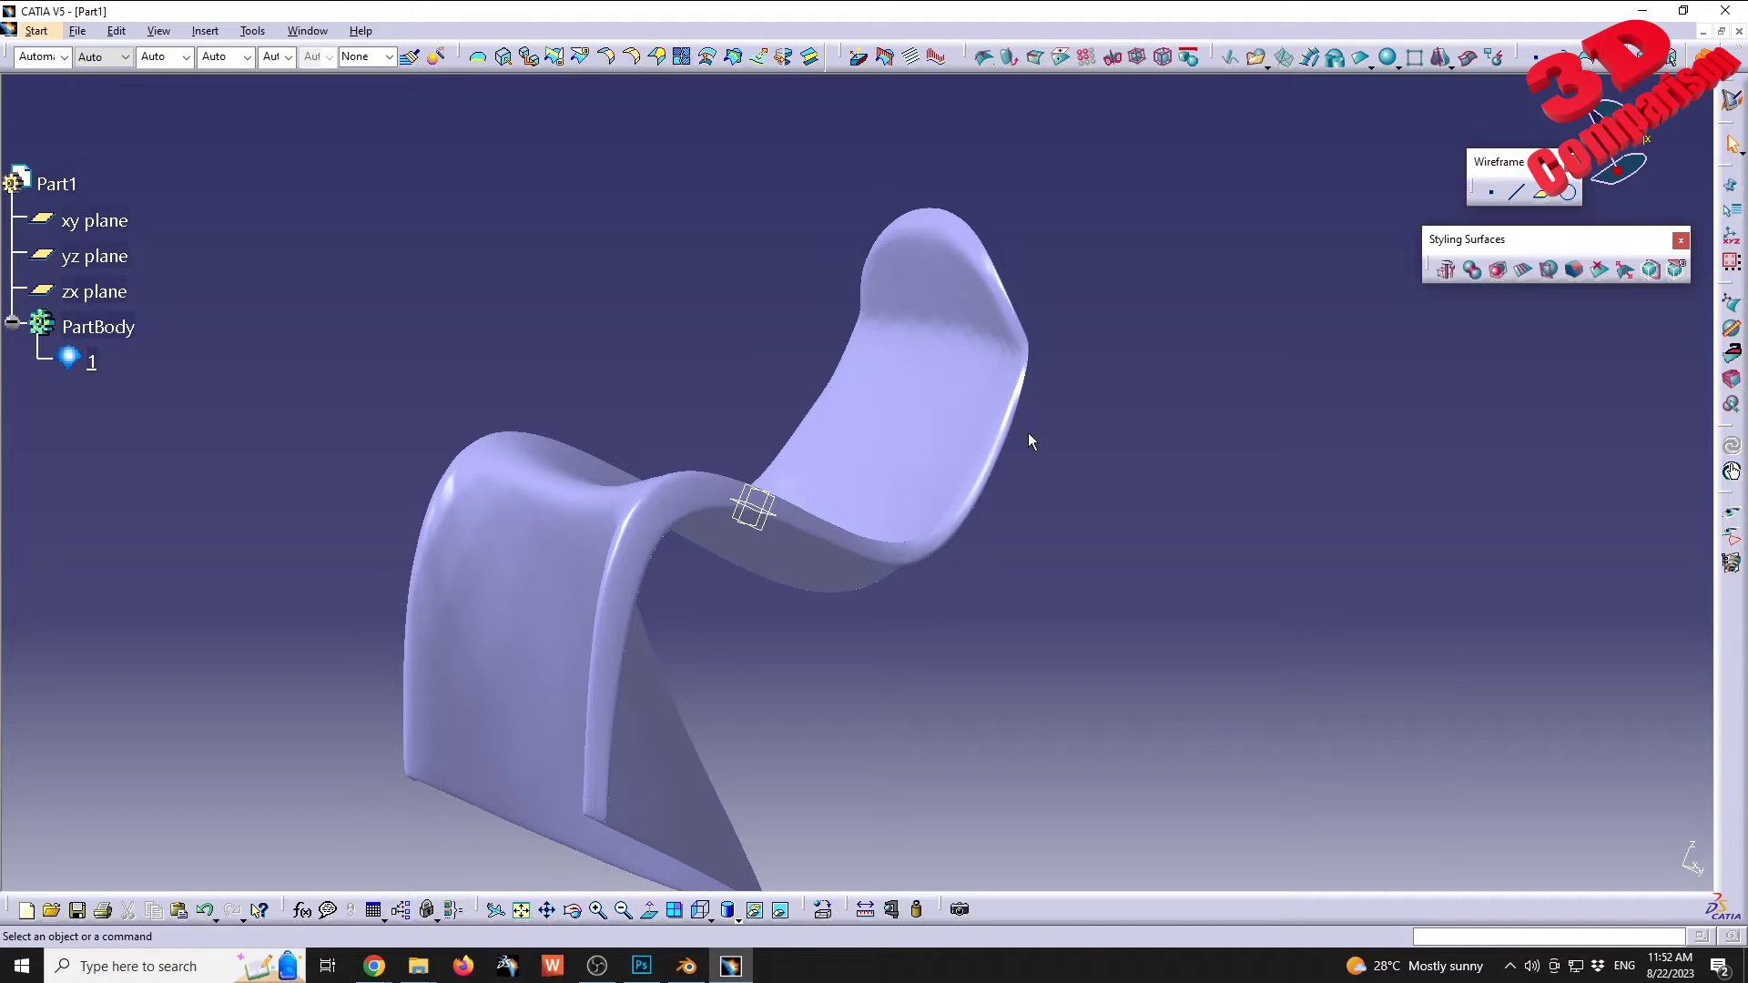
pyautogui.moveTo(1028, 441); pyautogui.dragTo(754, 558, button='middle')
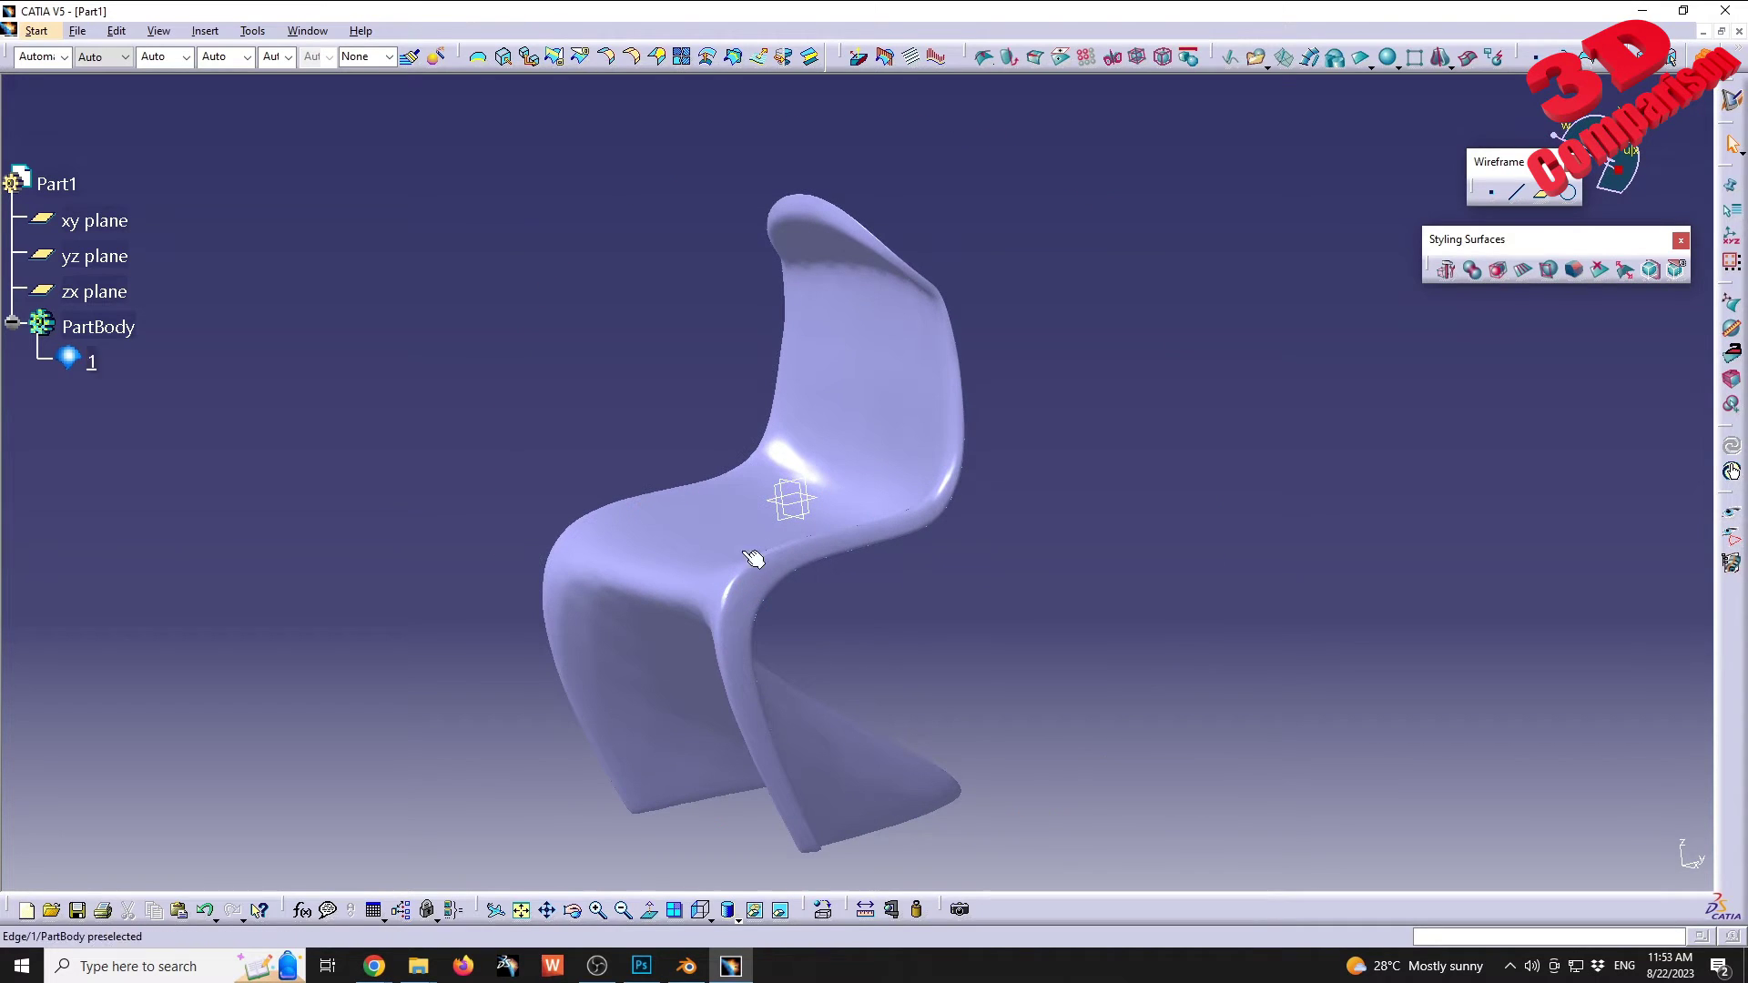
# Step: In Blender, orbit to face the chair and show its triangulated mesh in Wireframe
pyautogui.click(692, 972)
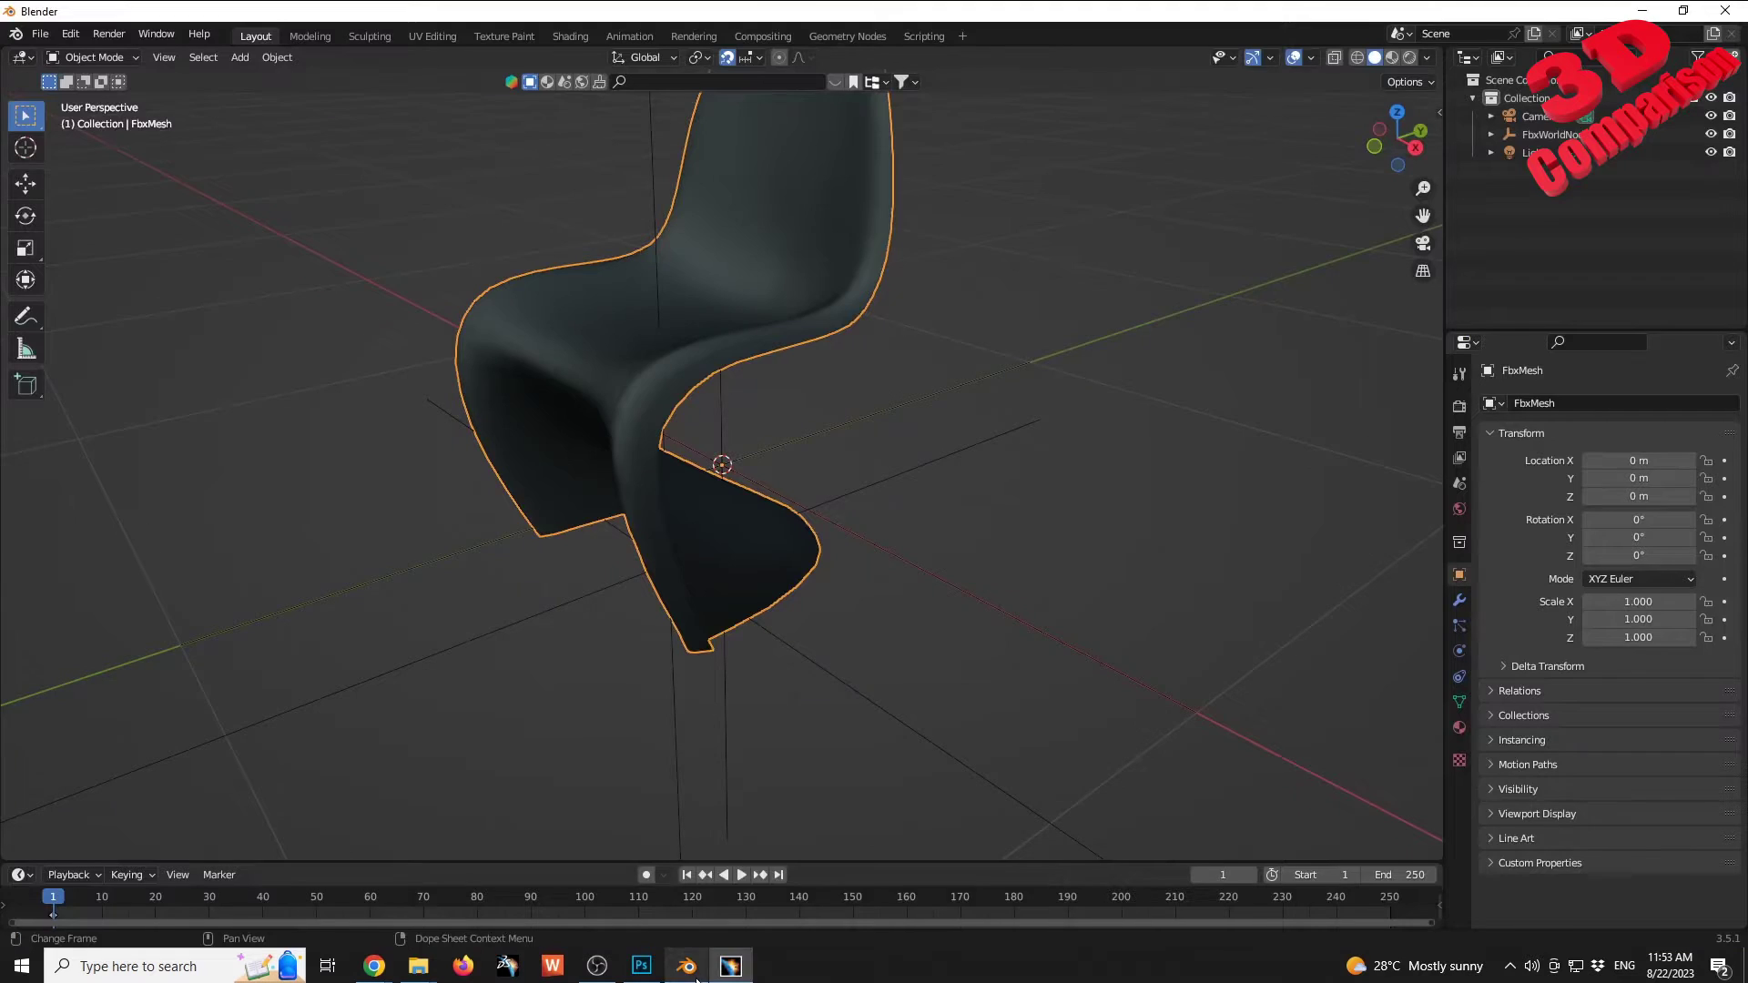
pyautogui.moveTo(952, 320); pyautogui.dragTo(876, 203, button='middle')
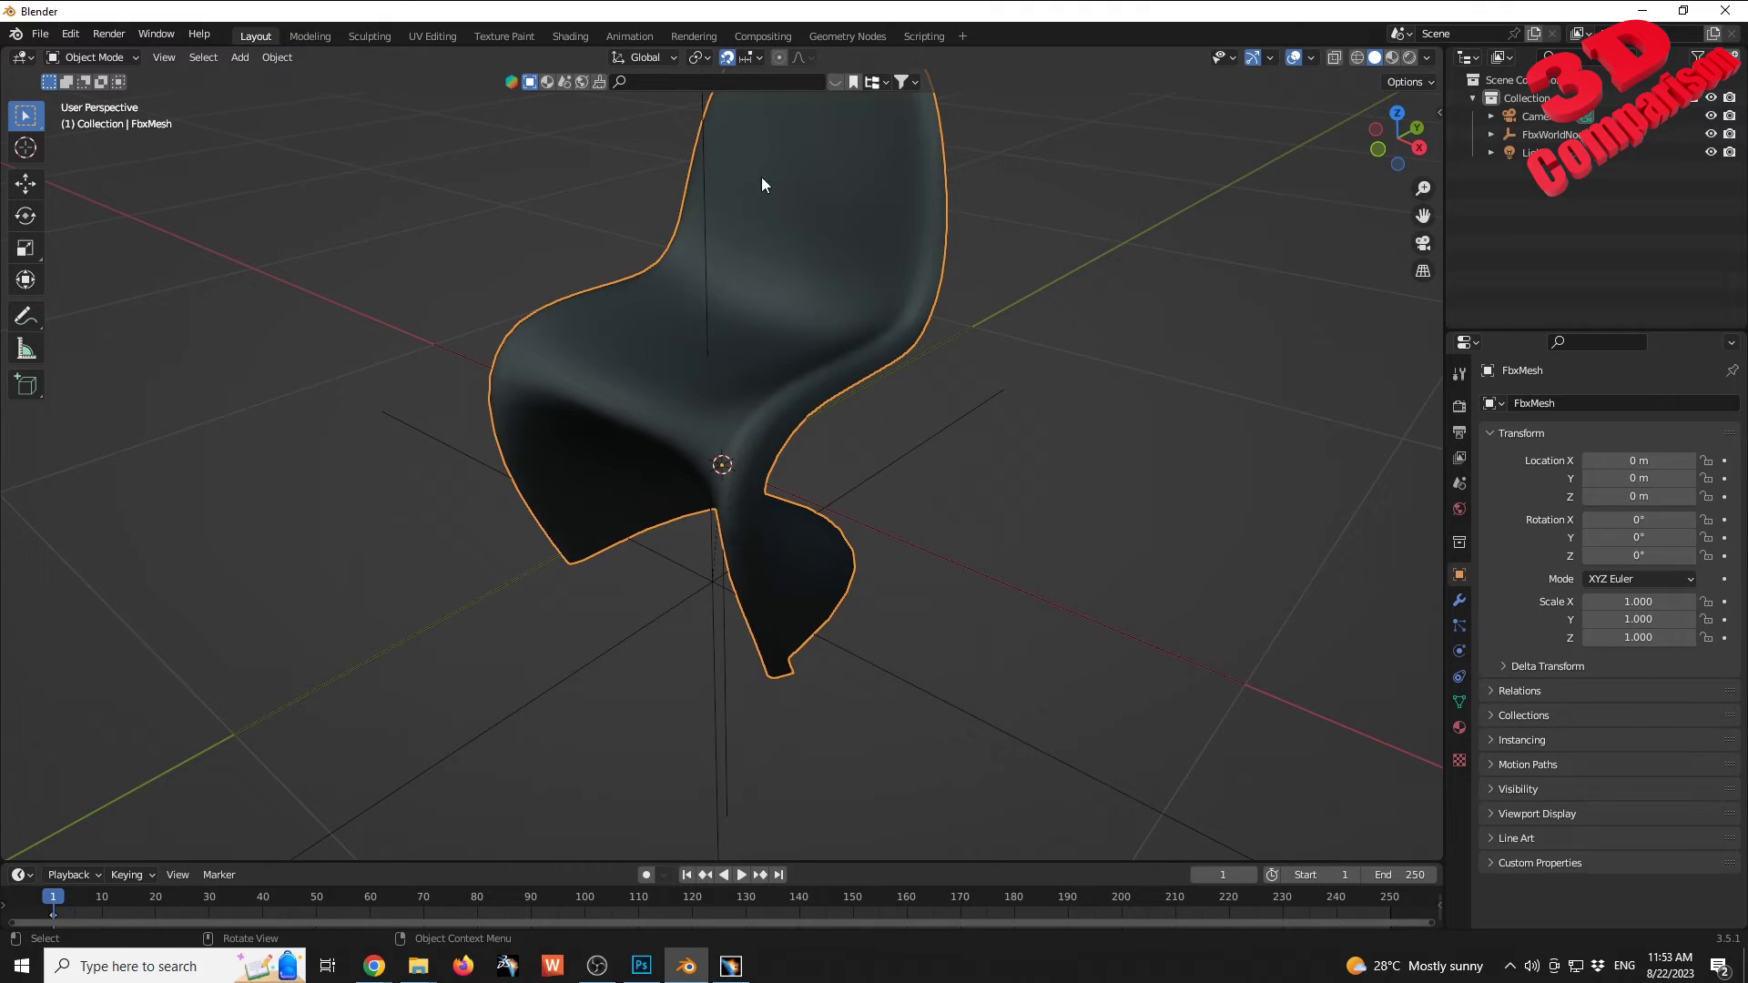
pyautogui.click(1359, 58)
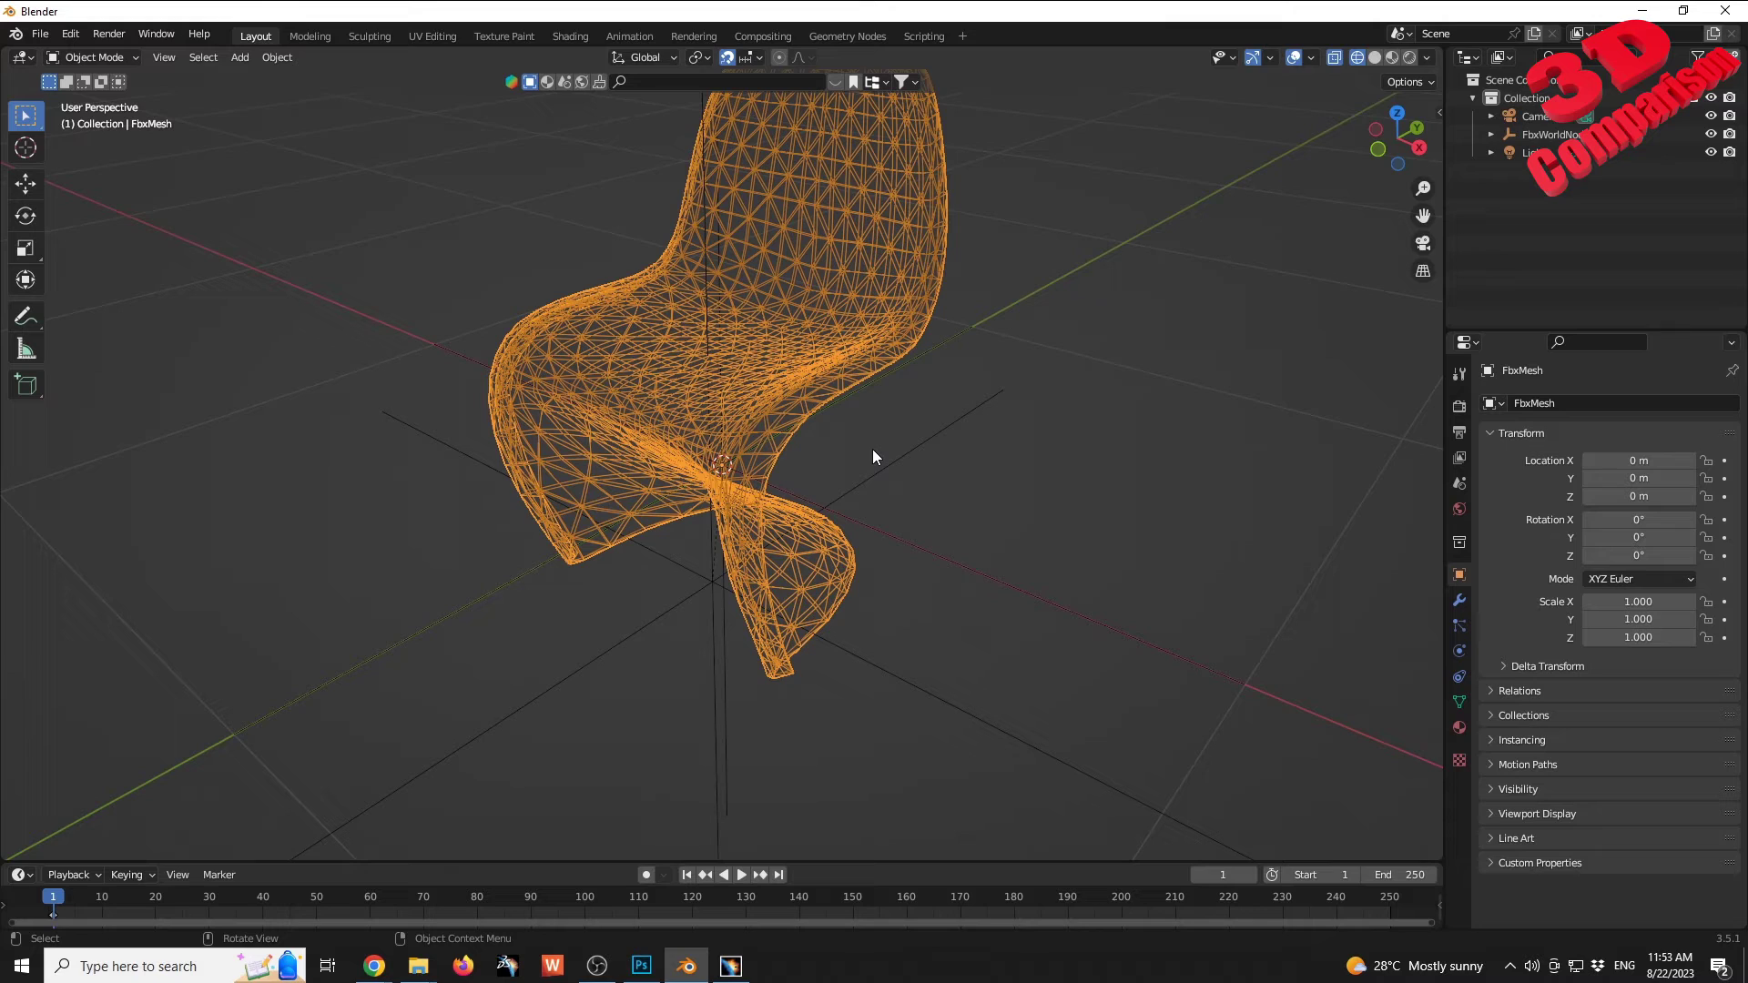
# Step: Bring the CATIA V5 window back to the front from its taskbar preview
pyautogui.moveTo(731, 966)
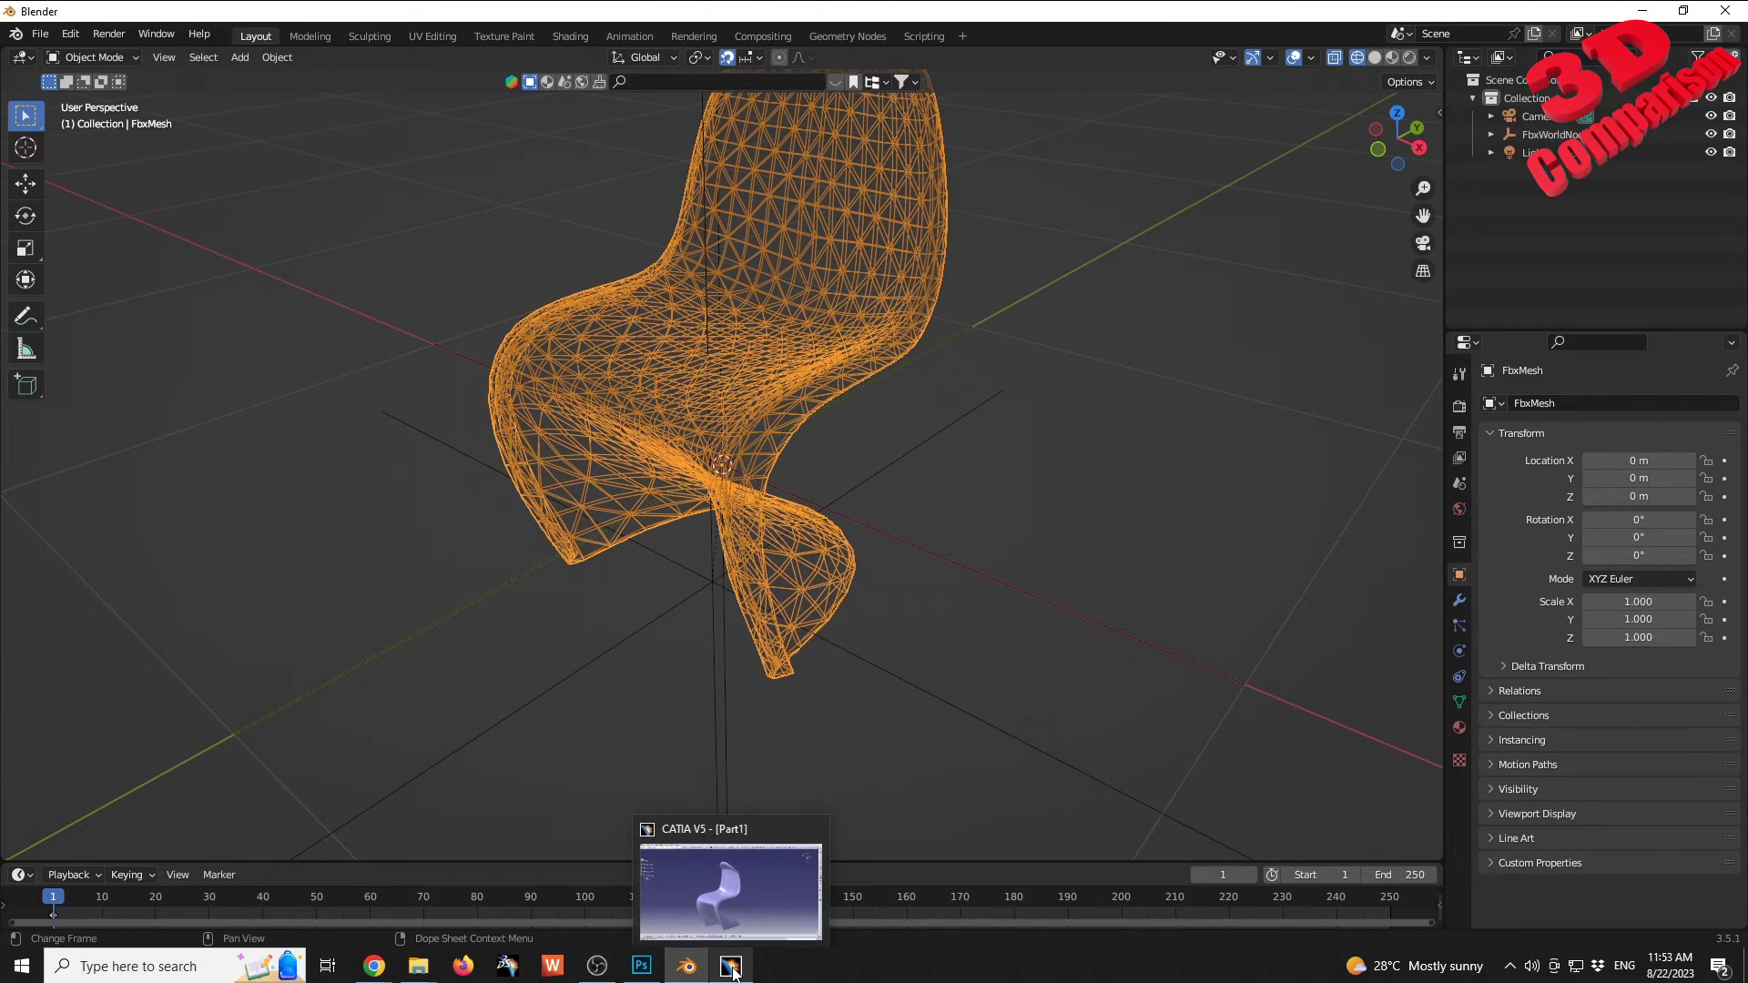
pyautogui.click(797, 900)
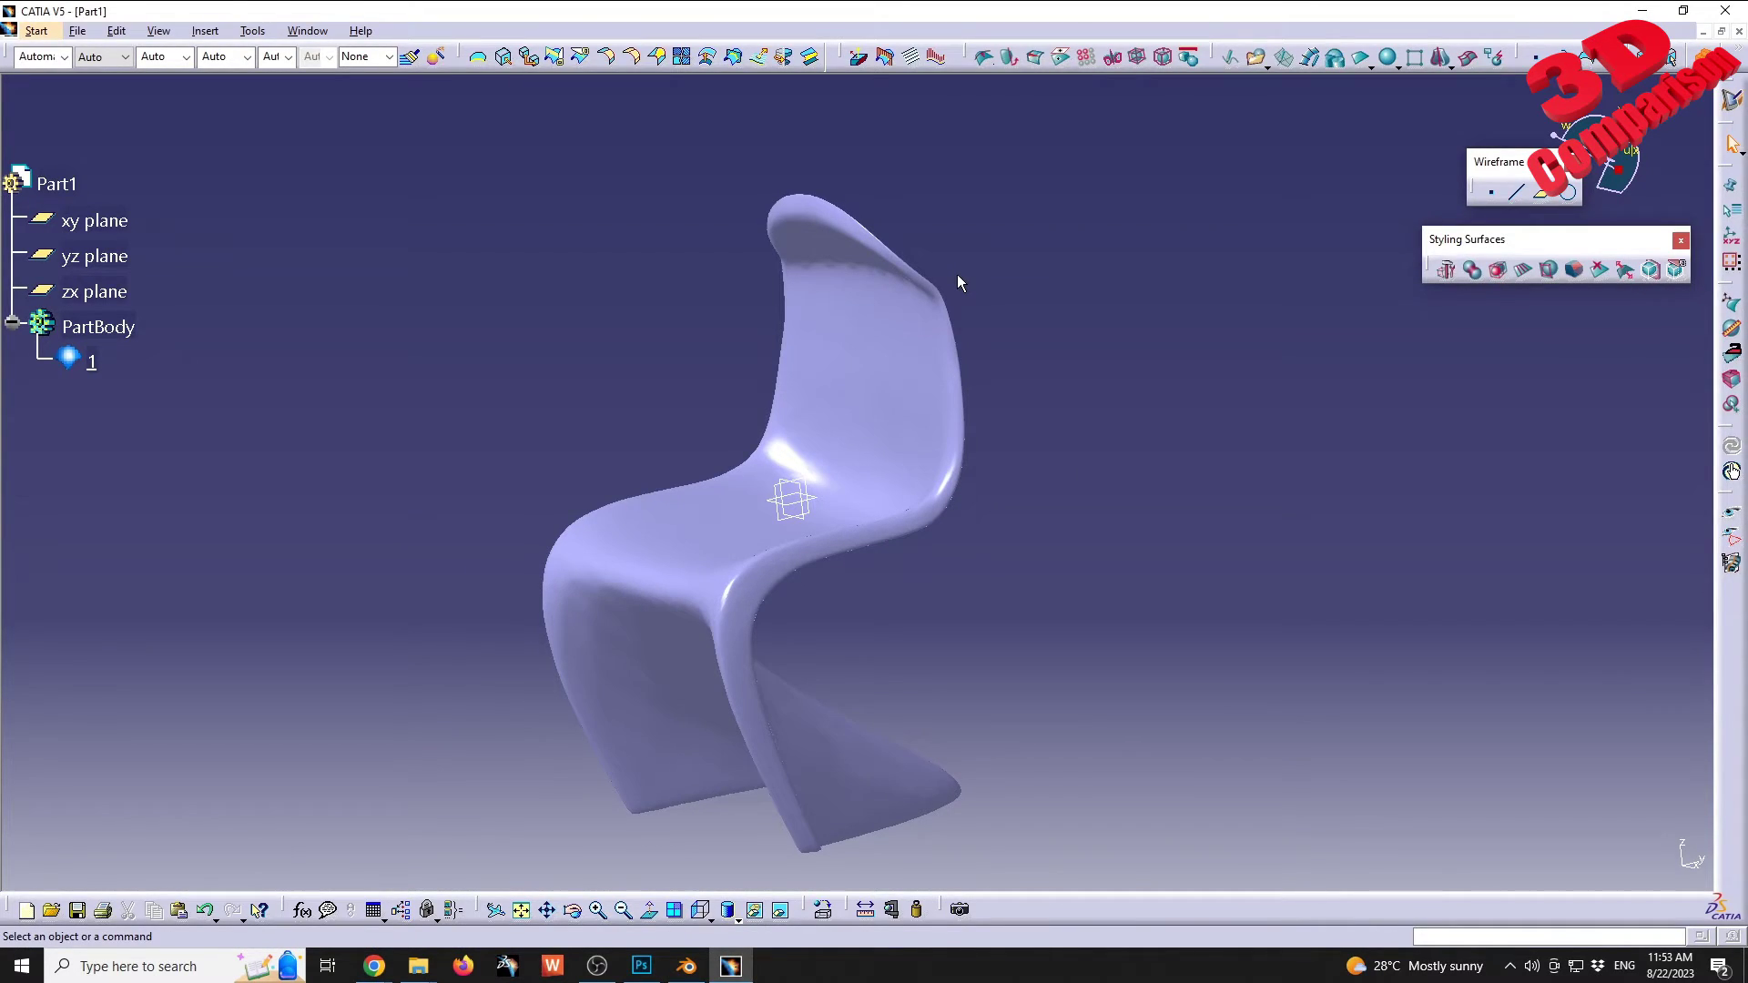